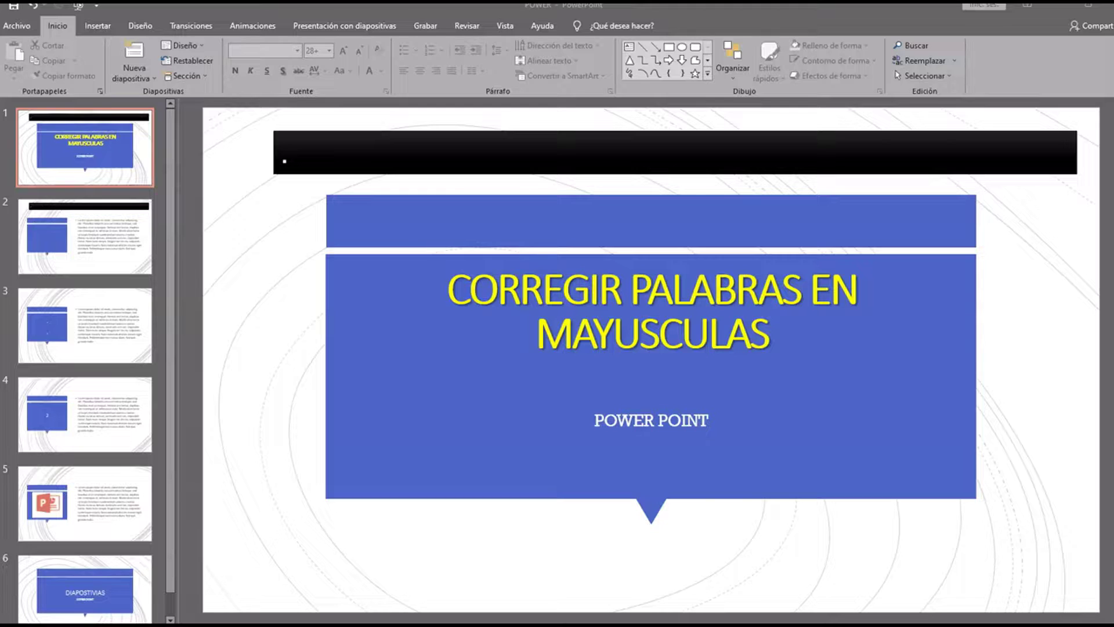
- Finish slide 1's sentence: spell-check applies only to lowercase, not to letters in MAYUSCULAS
text(Cuando ES)
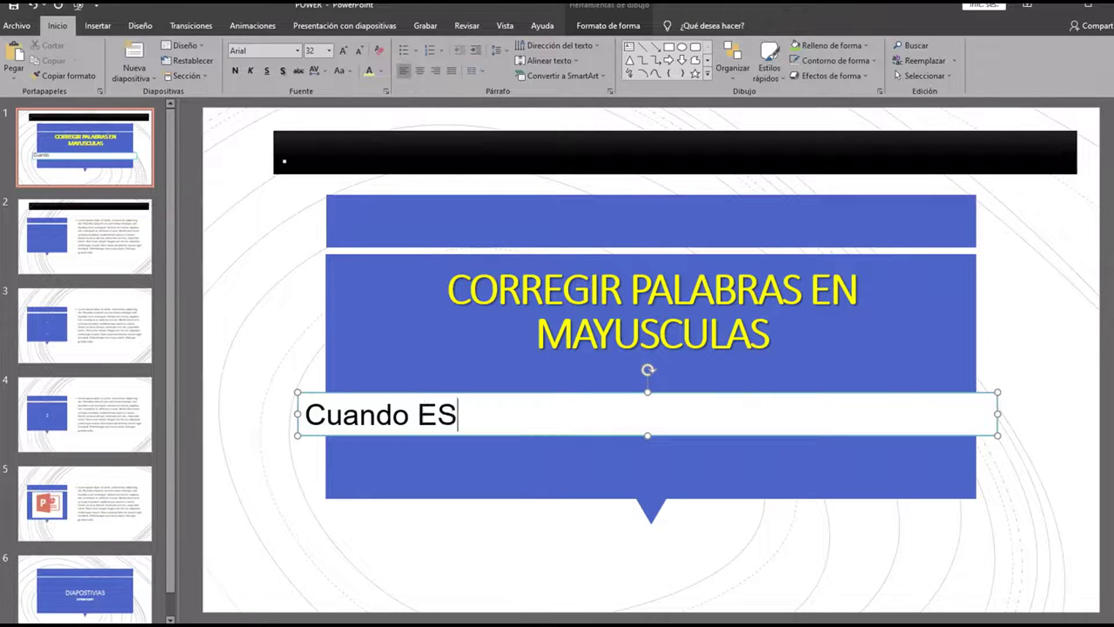
text(C)
key(BackSpace)
key(BackSpace)
key(BackSpace)
text(es)
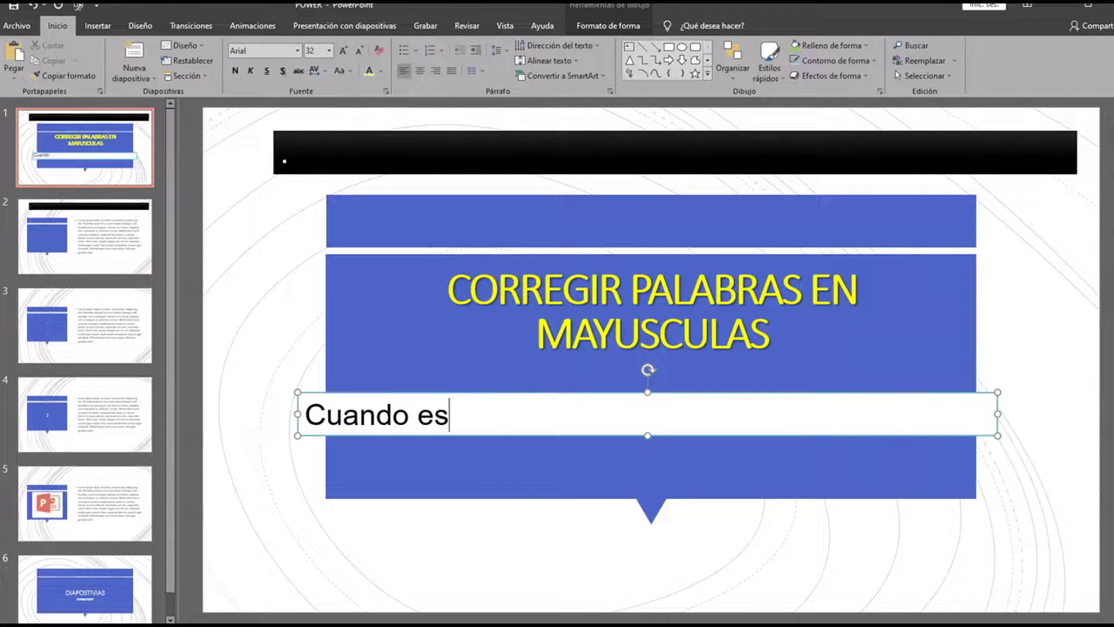
text(cribimos en)
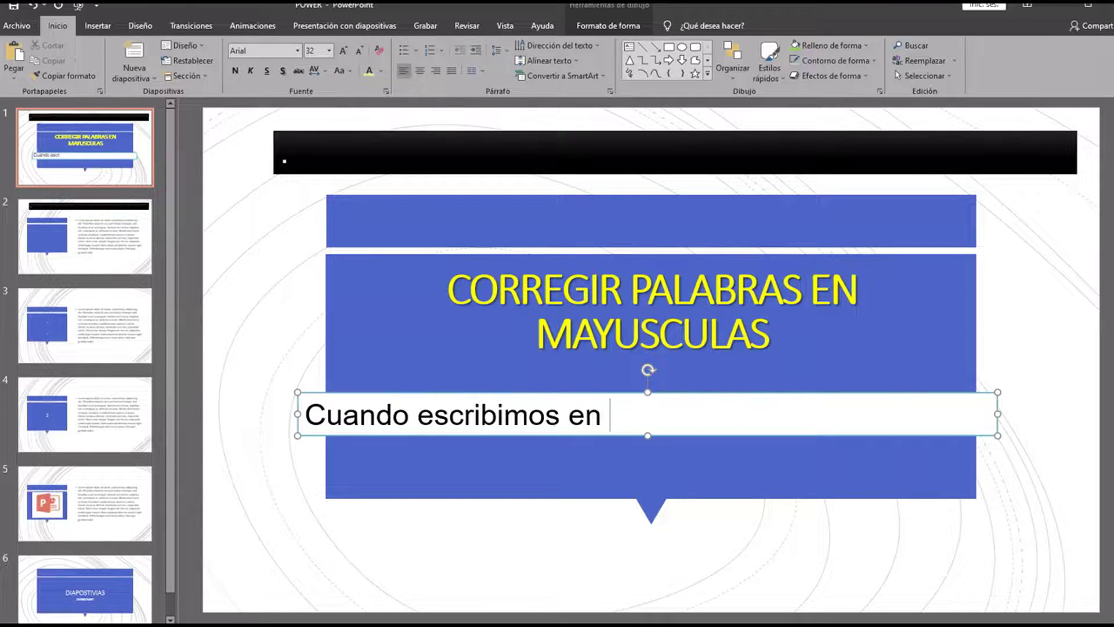
text( power poin)
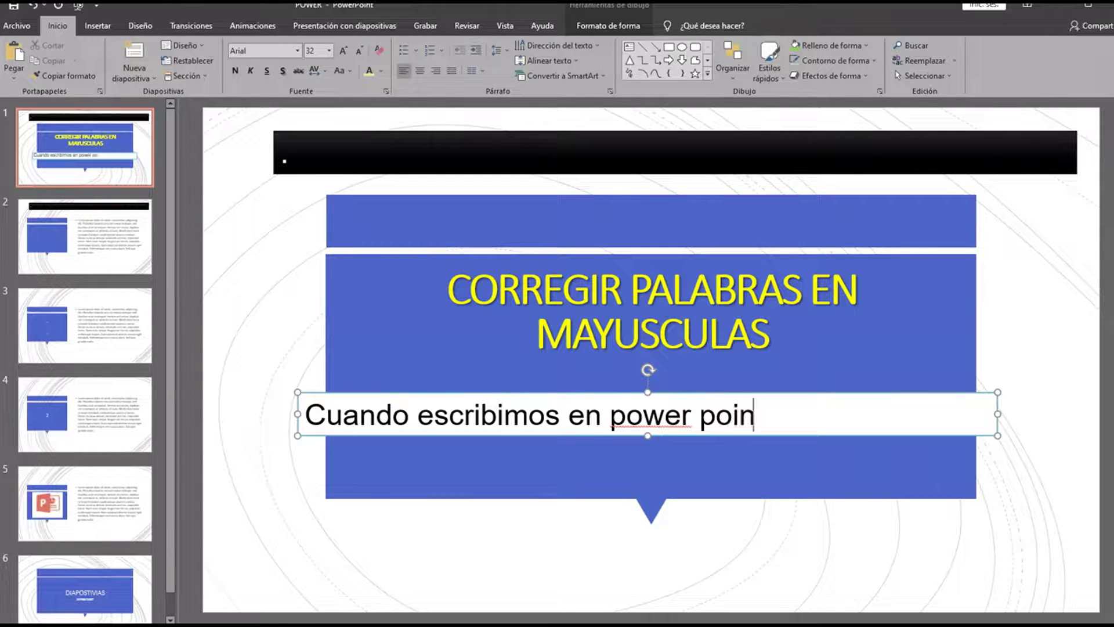
text(t)
text(ees)
key(BackSpace)
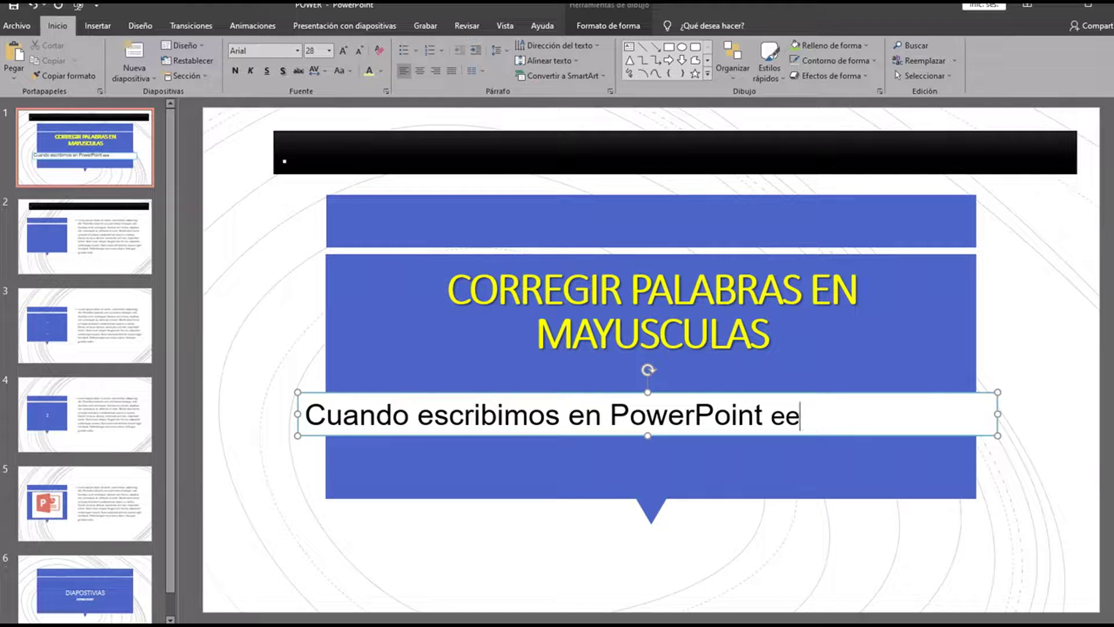
key(BackSpace)
text(s frercu)
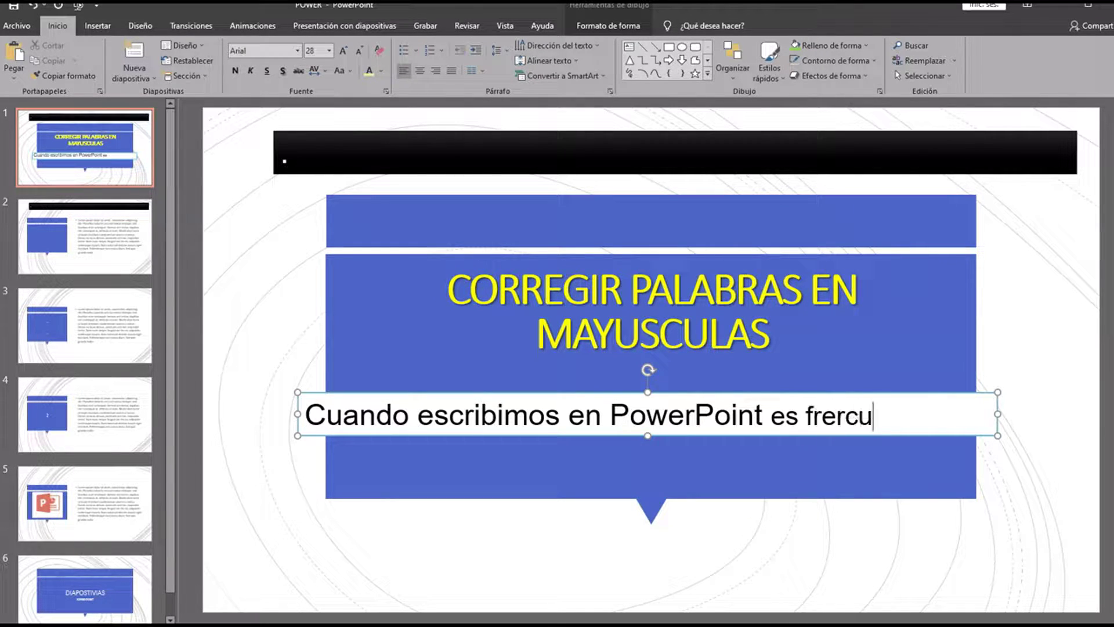
text(nte)
key(BackSpace)
key(BackSpace)
key(BackSpace)
key(BackSpace)
key(BackSpace)
text(cuente q)
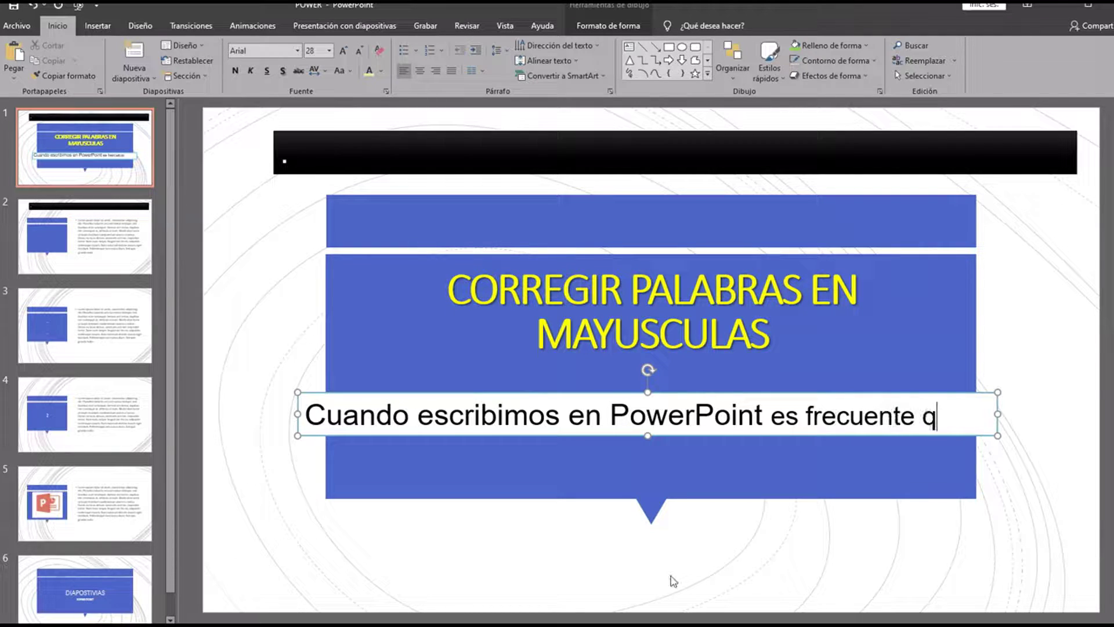
text(ue las corr)
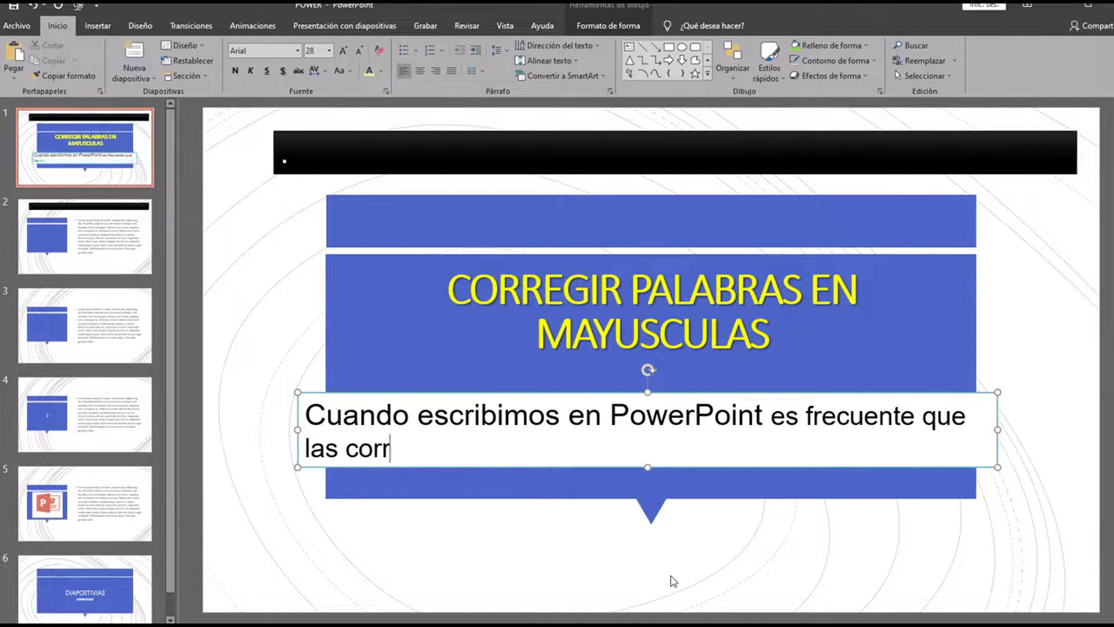
text(ecciones orto)
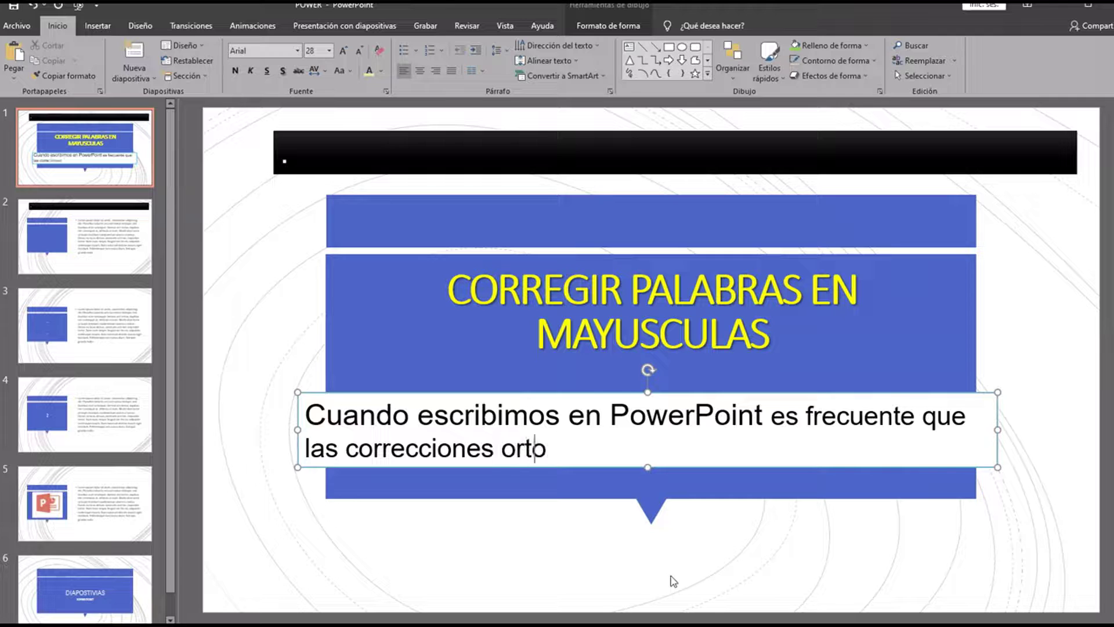
text(graficas )
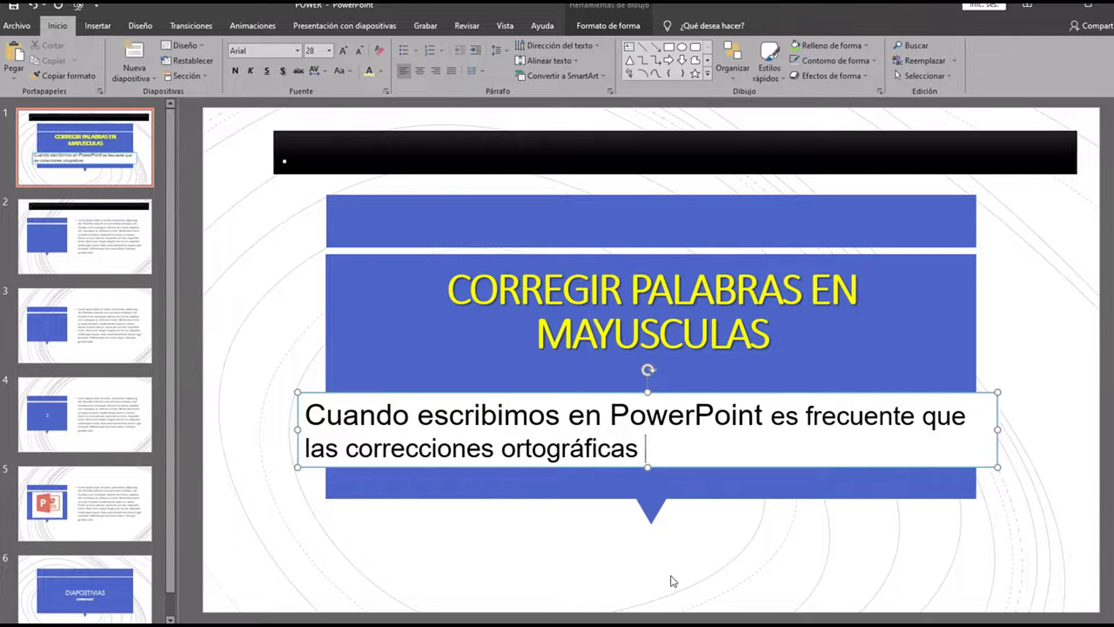
text(solo ap)
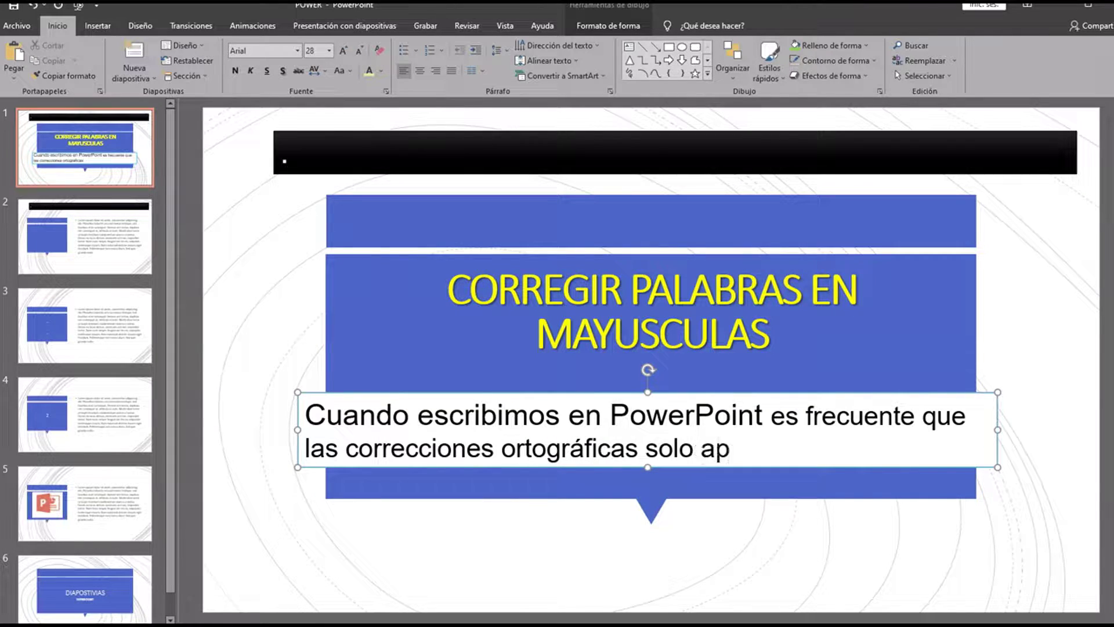
text(liquen cuan)
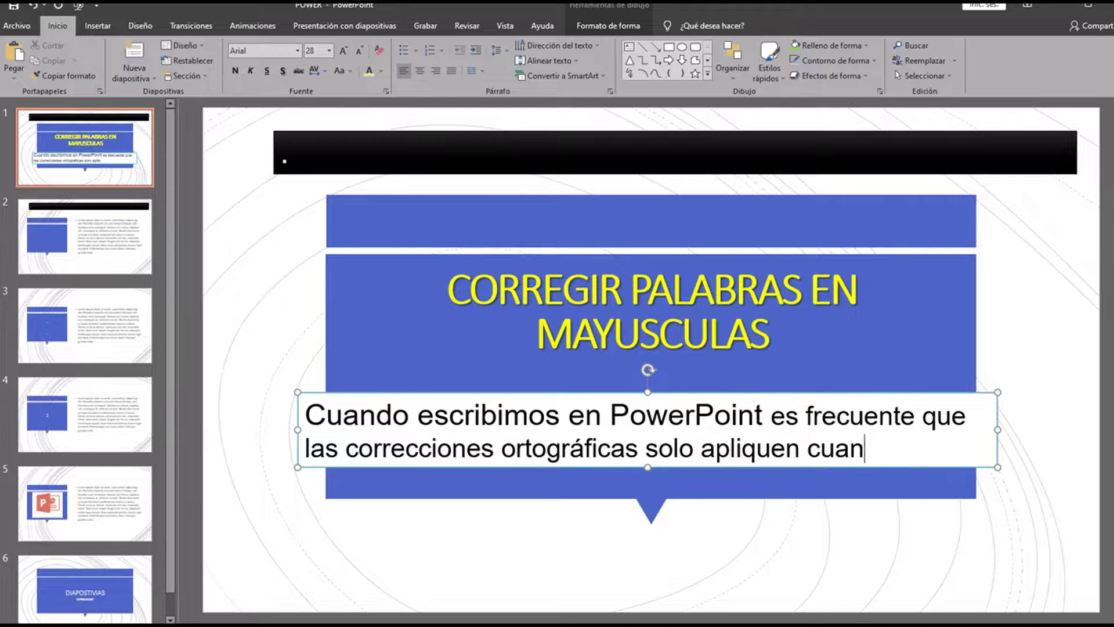
text(do escribimos )
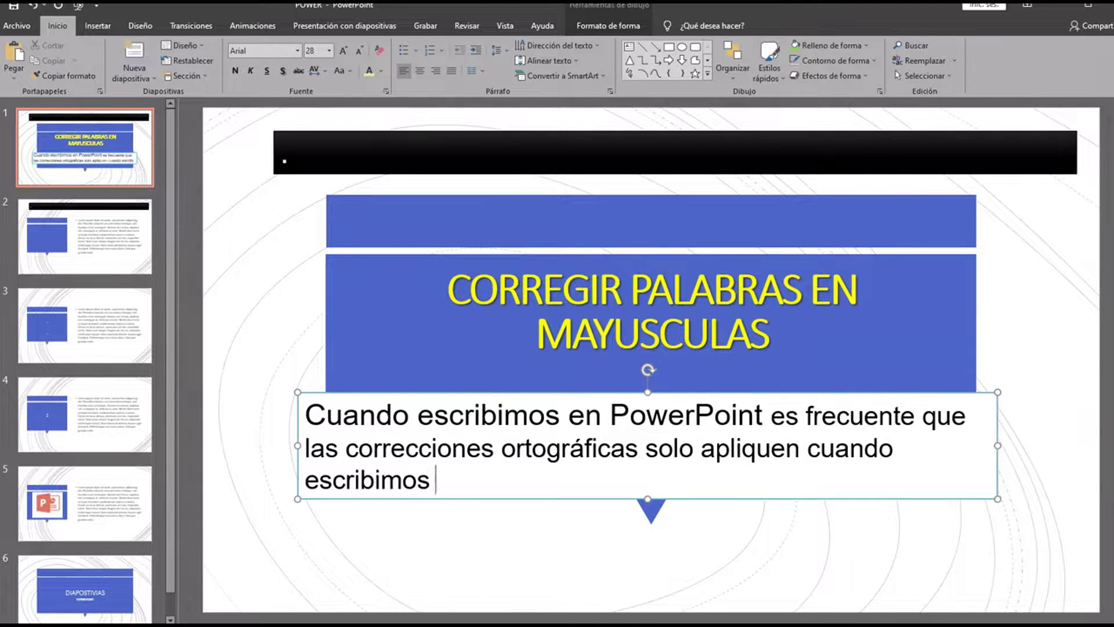
text(en let)
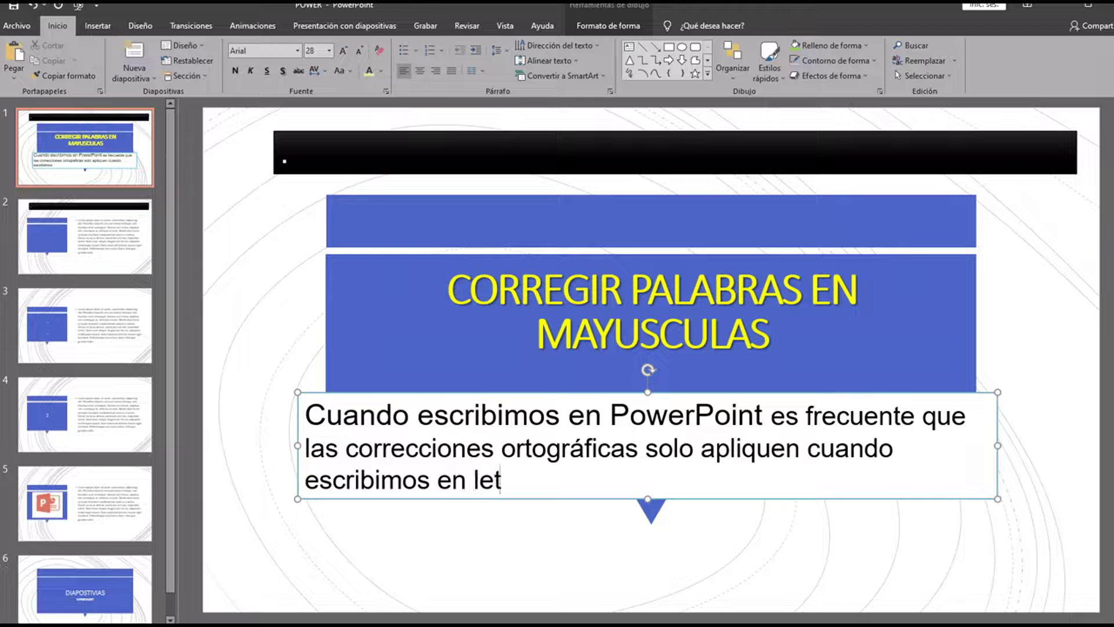
text(ras minuscu)
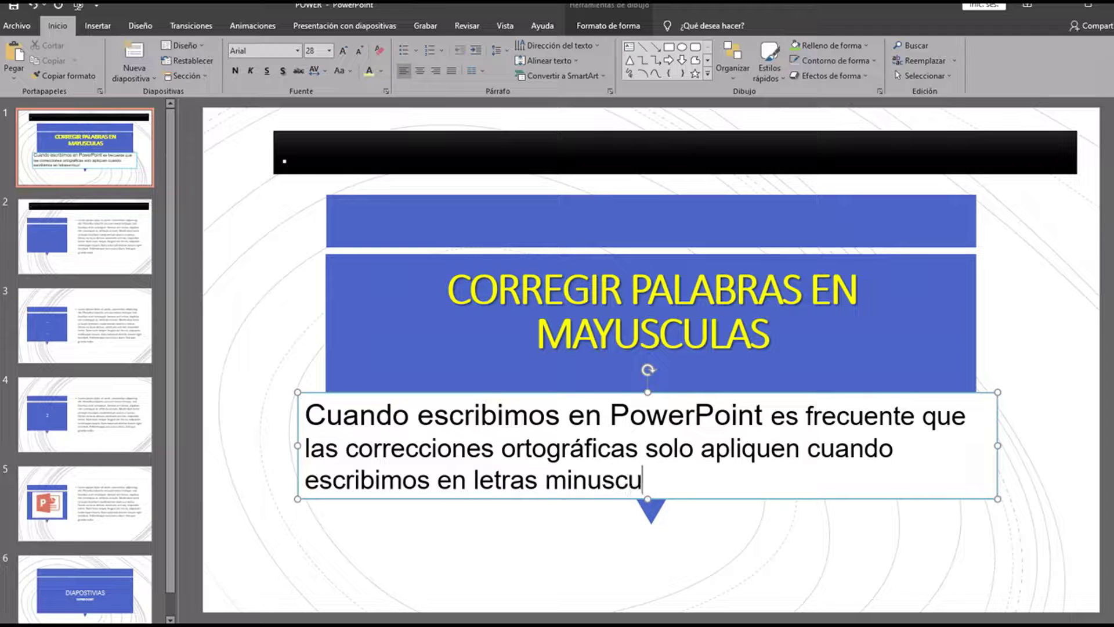
key(BackSpace)
key(BackSpace)
key(BackSpace)
key(BackSpace)
text(úsculas y no e)
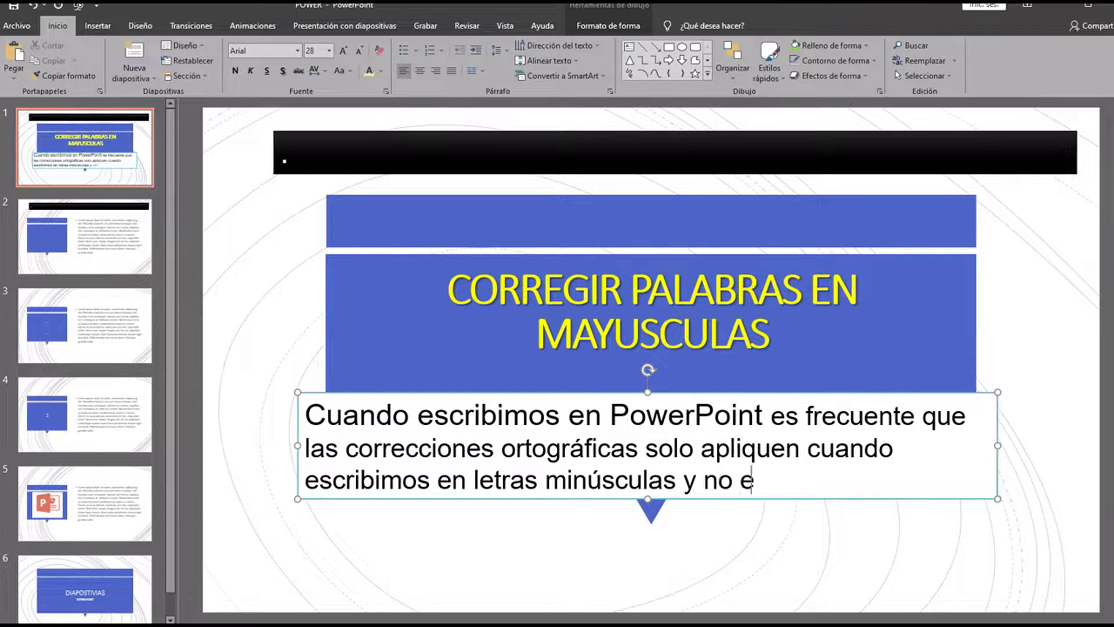
text(n)
key(ctrl+shift+Left)
text(cuando)
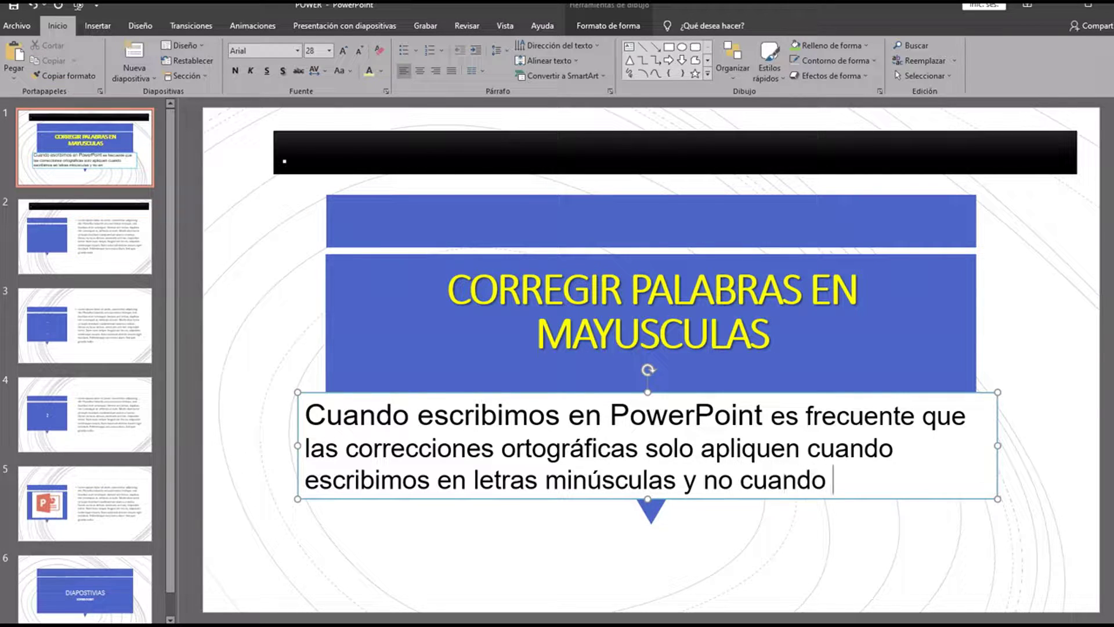
text( escribimos)
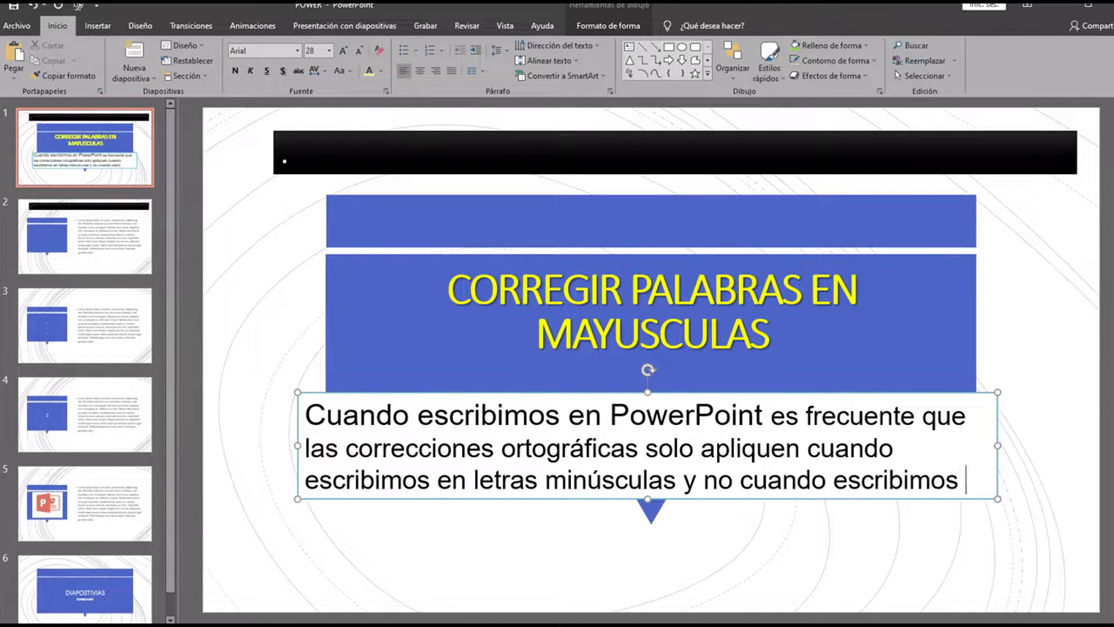
text( en letras)
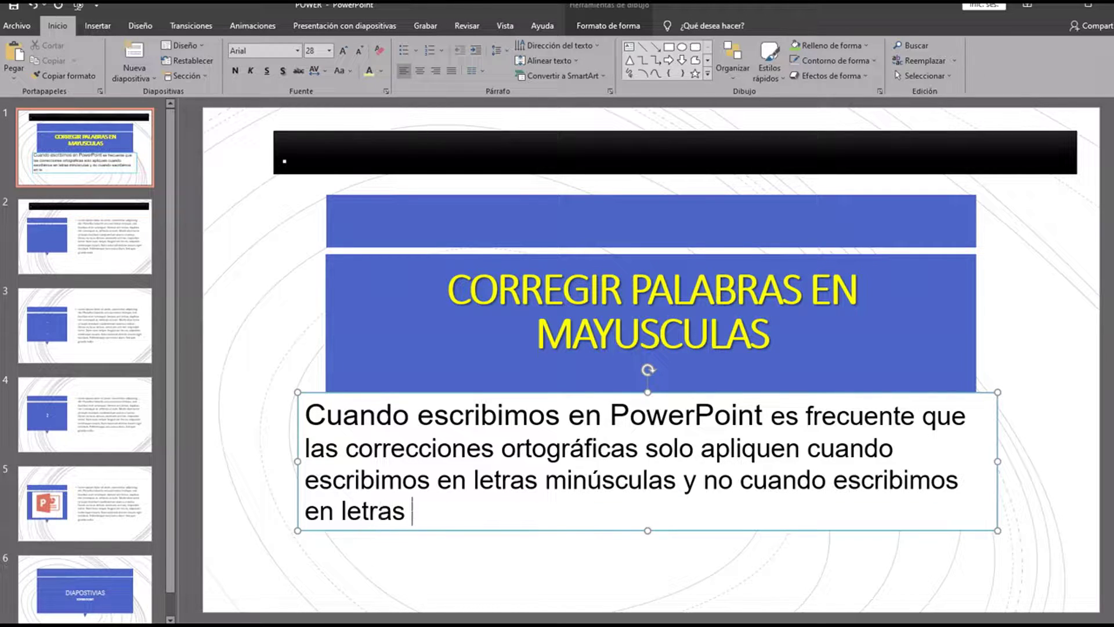
text( MAYUSCULAS)
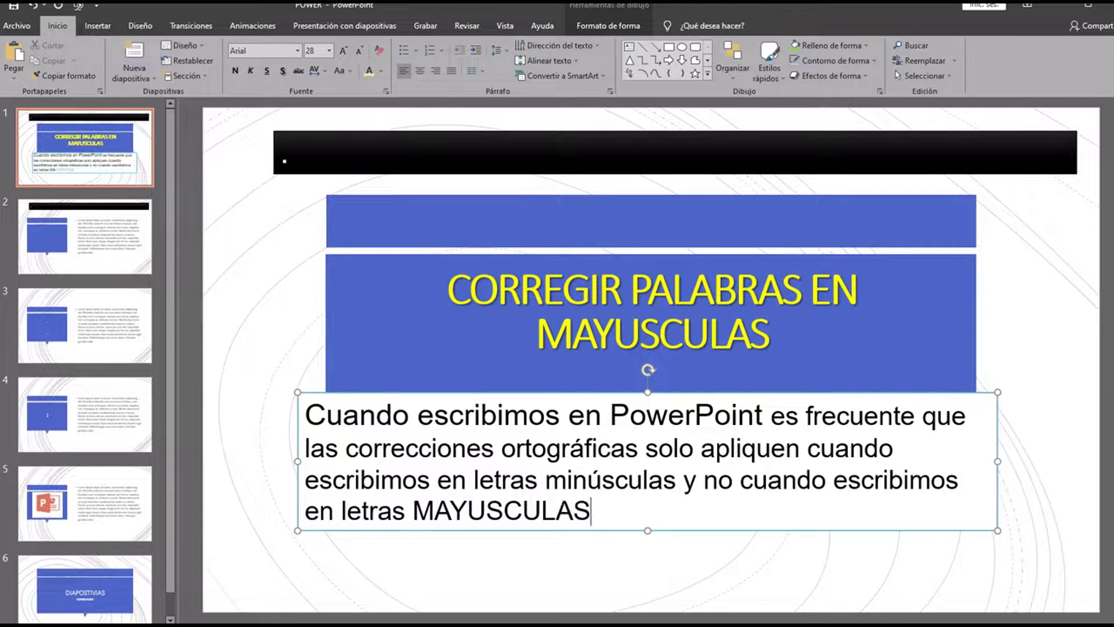
key(ctrl+shift+Left)
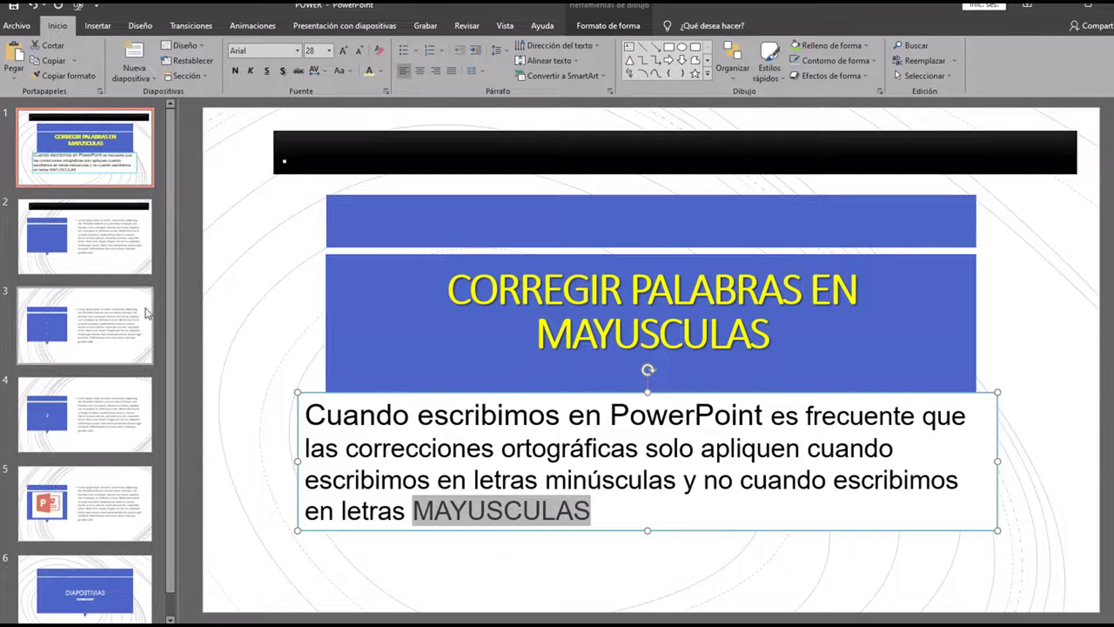
- On slide 3, paste a text box reading 'POR EJEMPLO:' and move it above the blue shape
click(114, 323)
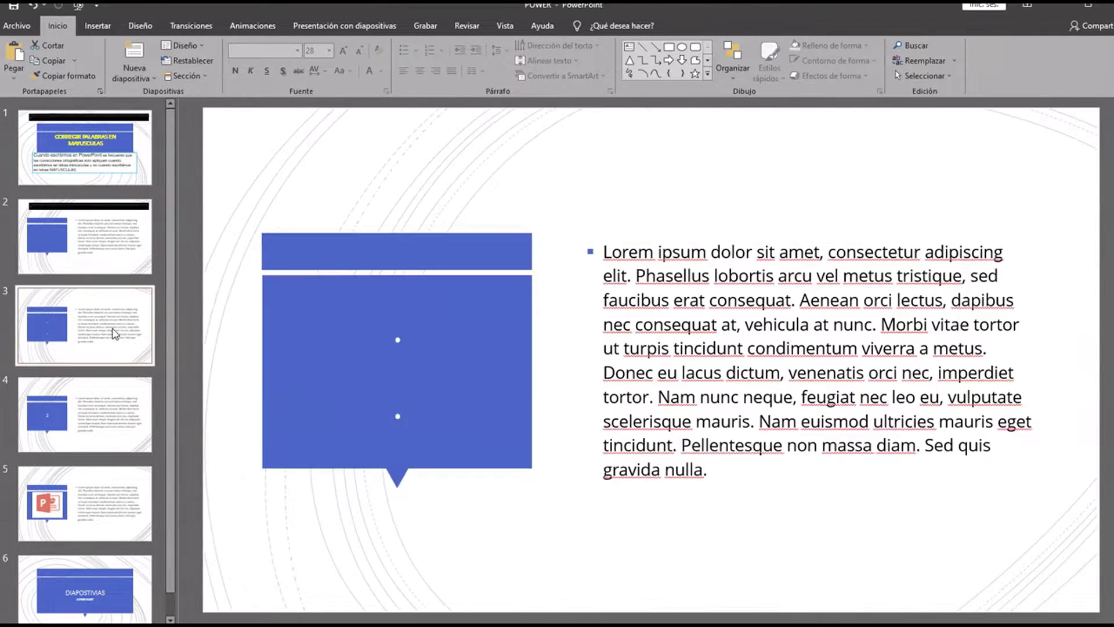
key(ctrl+v)
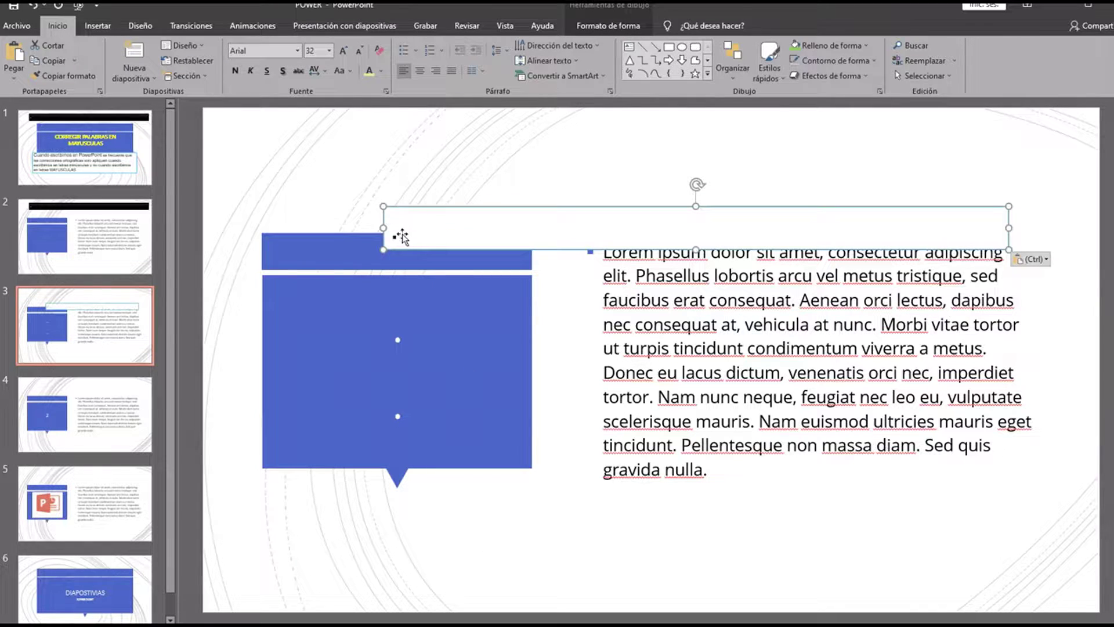
text(POR)
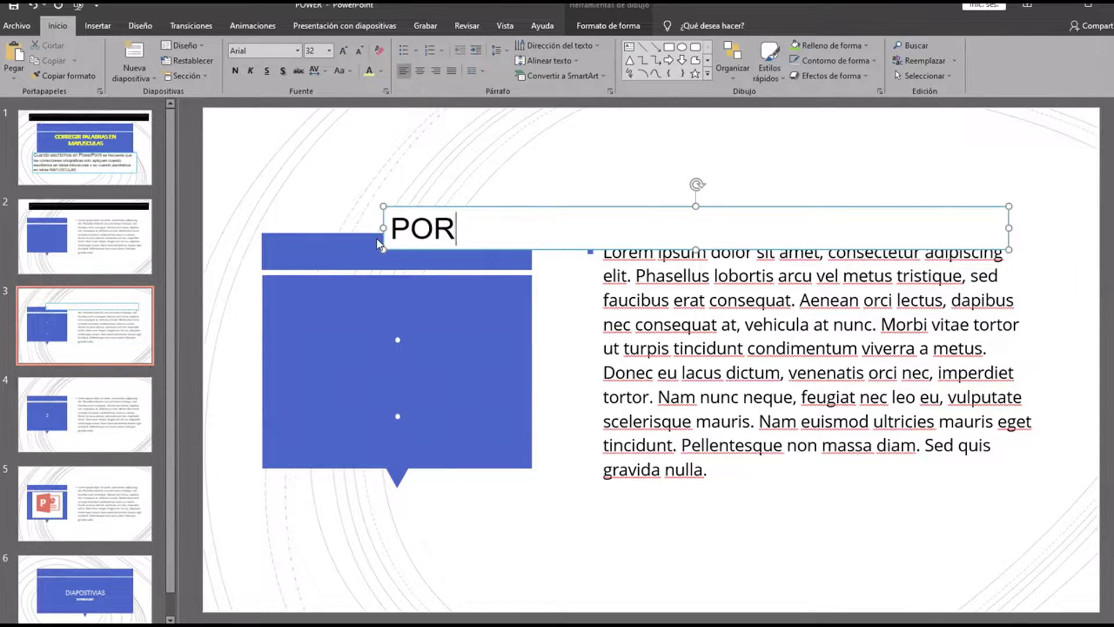
text( EJEMPLO)
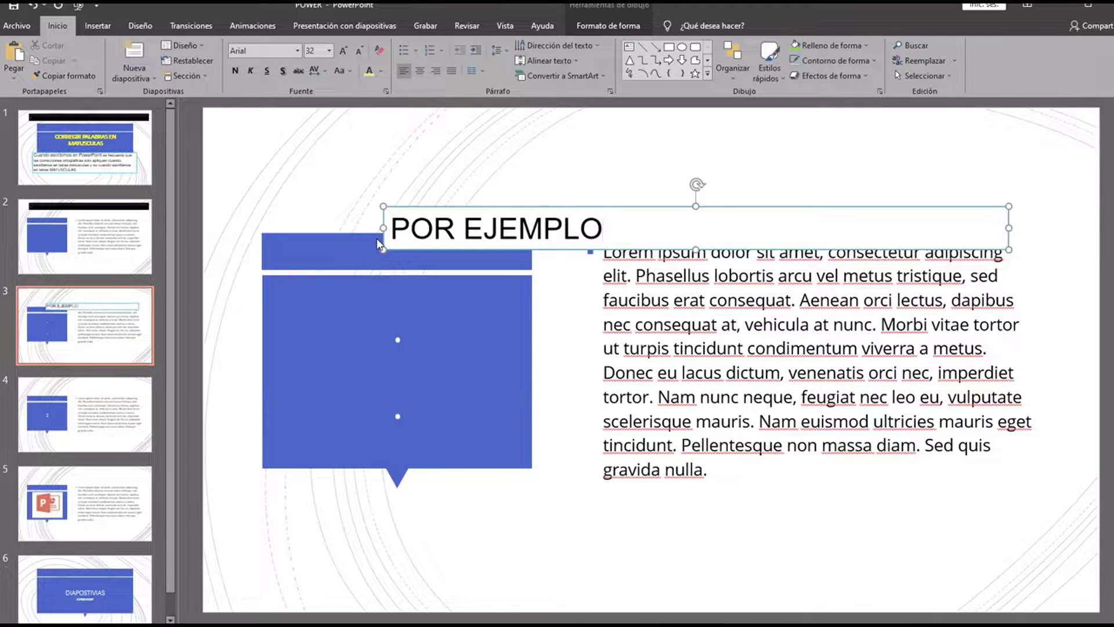
text(:)
drag(407, 250, 290, 220)
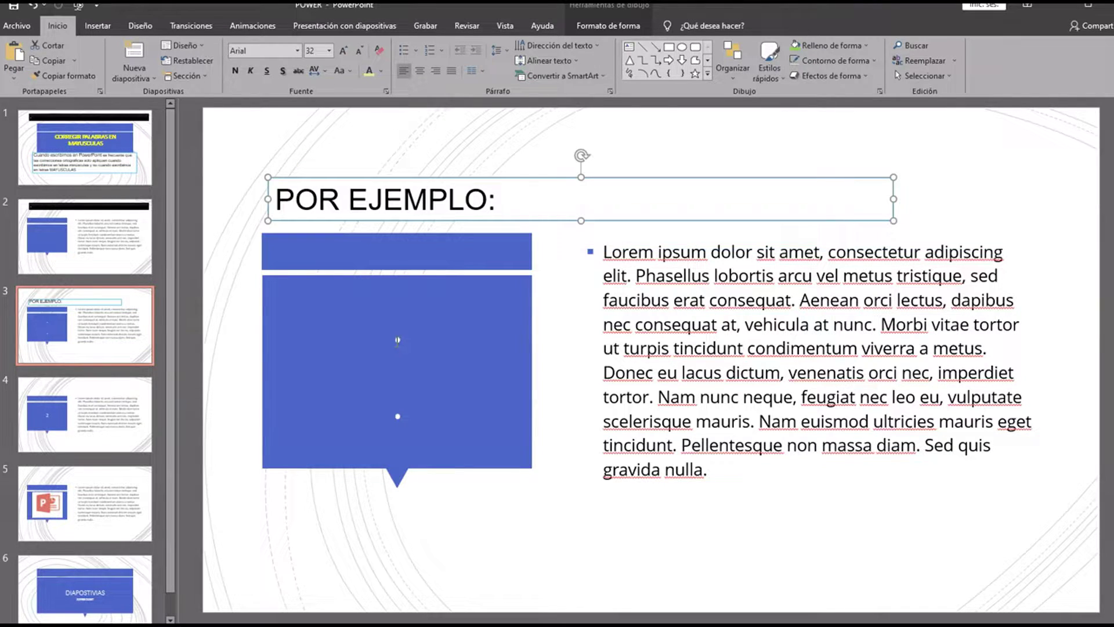
- Type 'ESCRIBO EN MMMAYUSCULAS' and '.escribo en mminusculas' in the blue callout
click(397, 341)
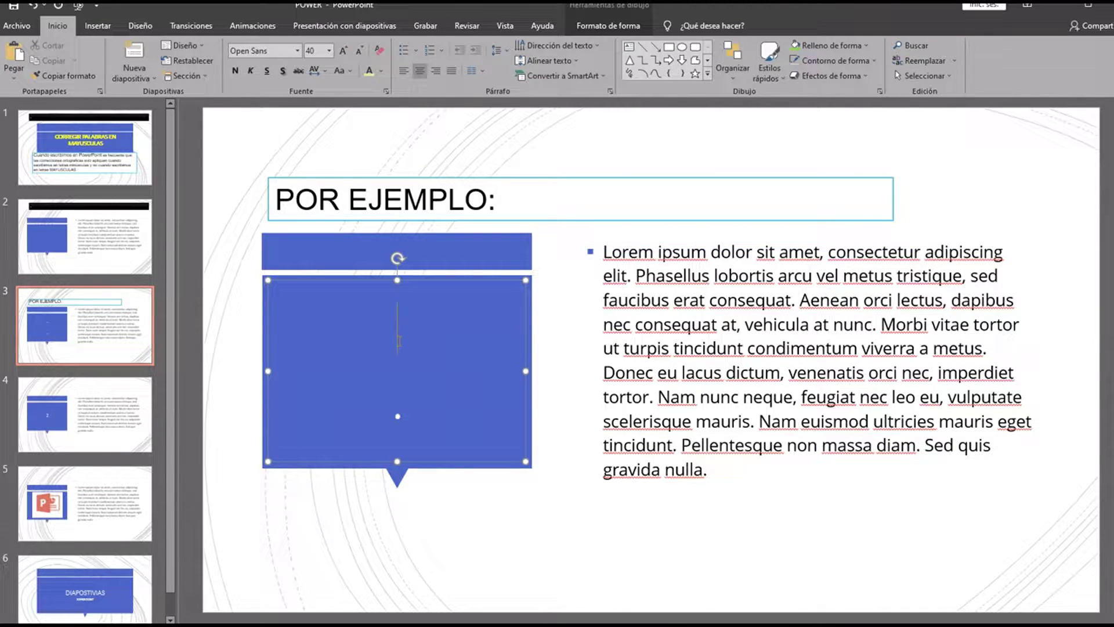
text(ESCRI)
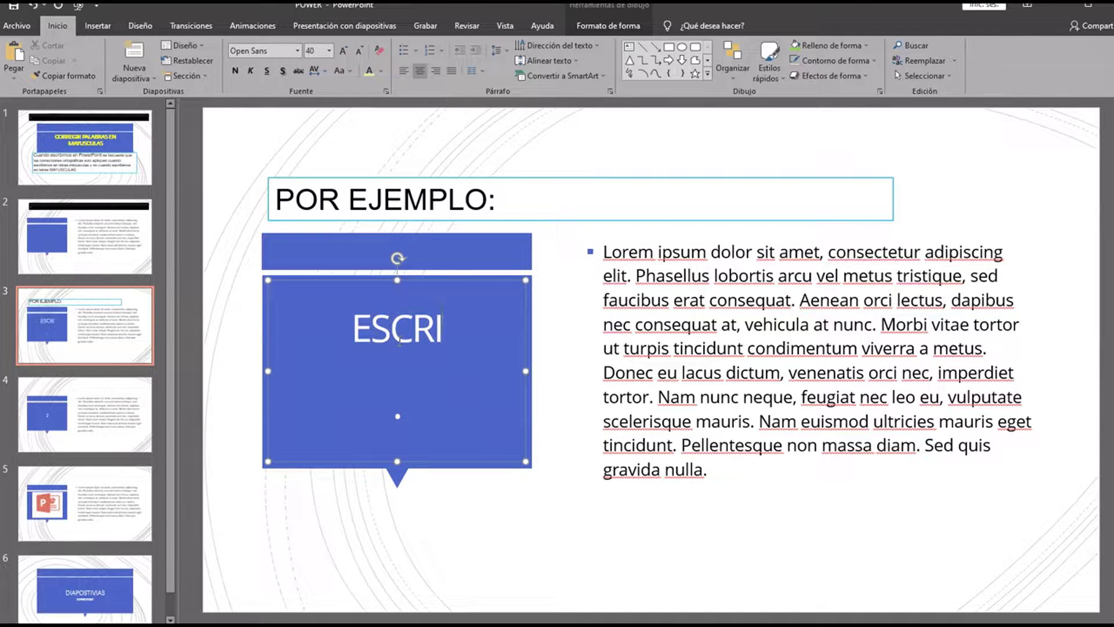
text(BO EN MMM)
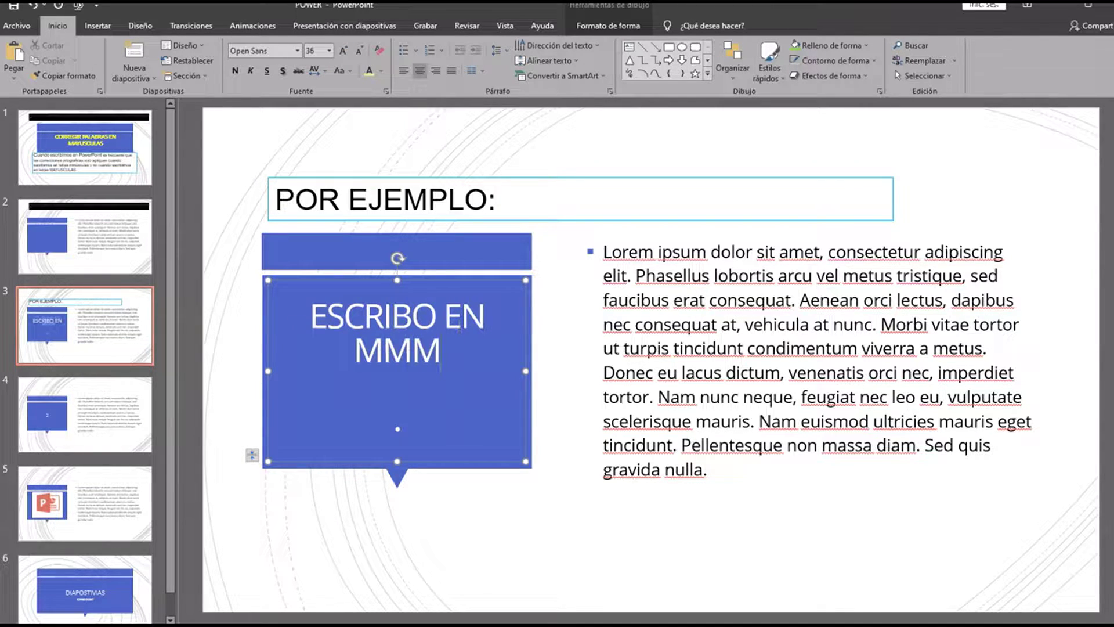
text(AYUSCULA)
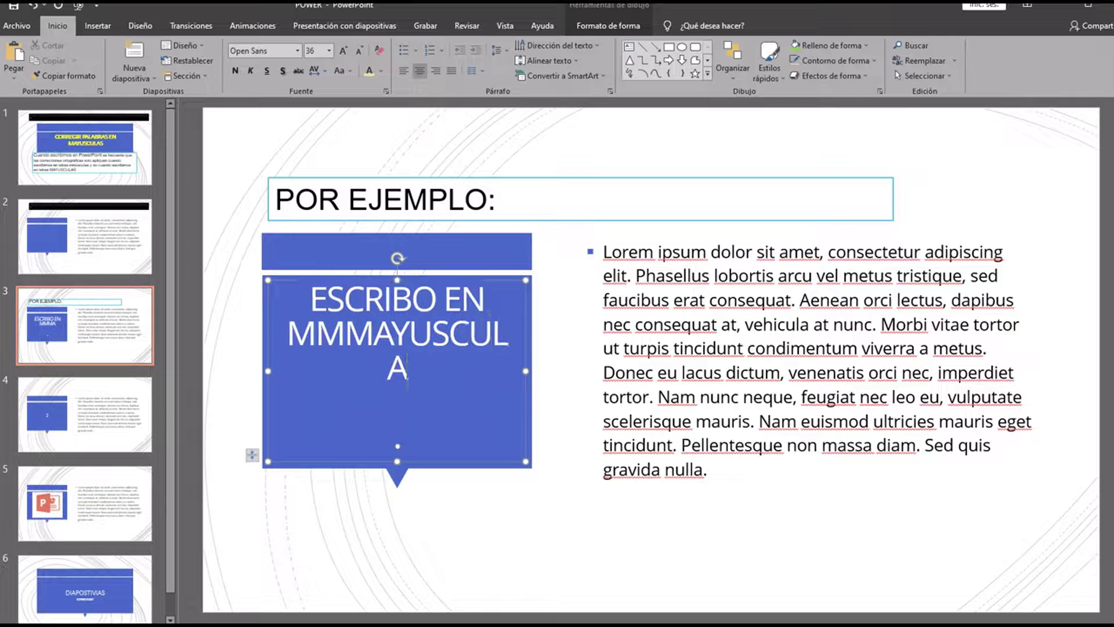
text(S  )
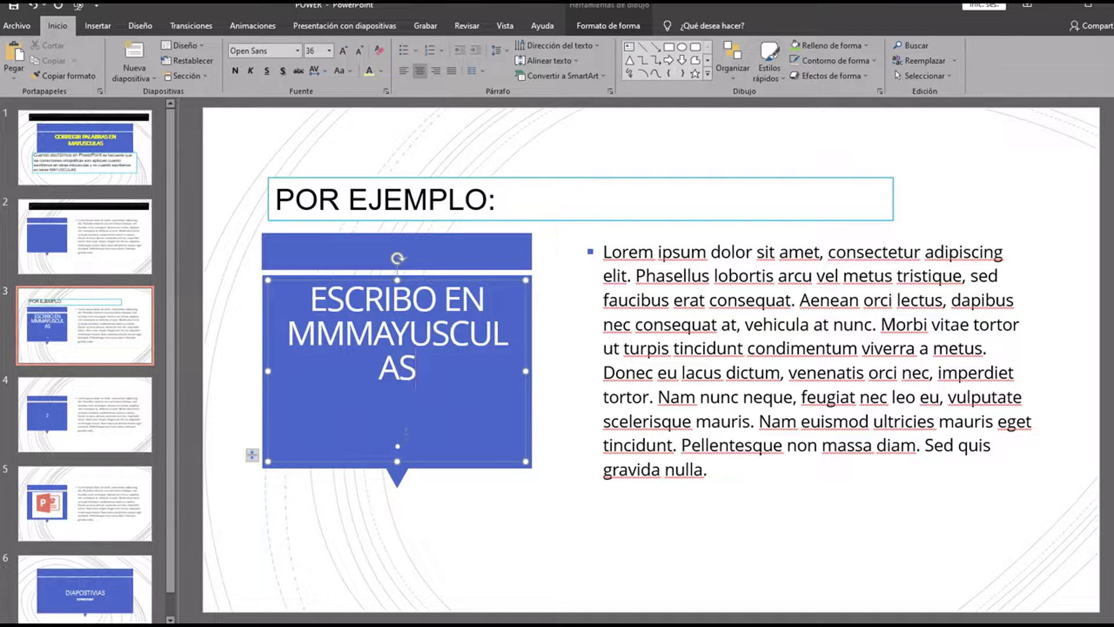
text(.esc)
text(ribo en)
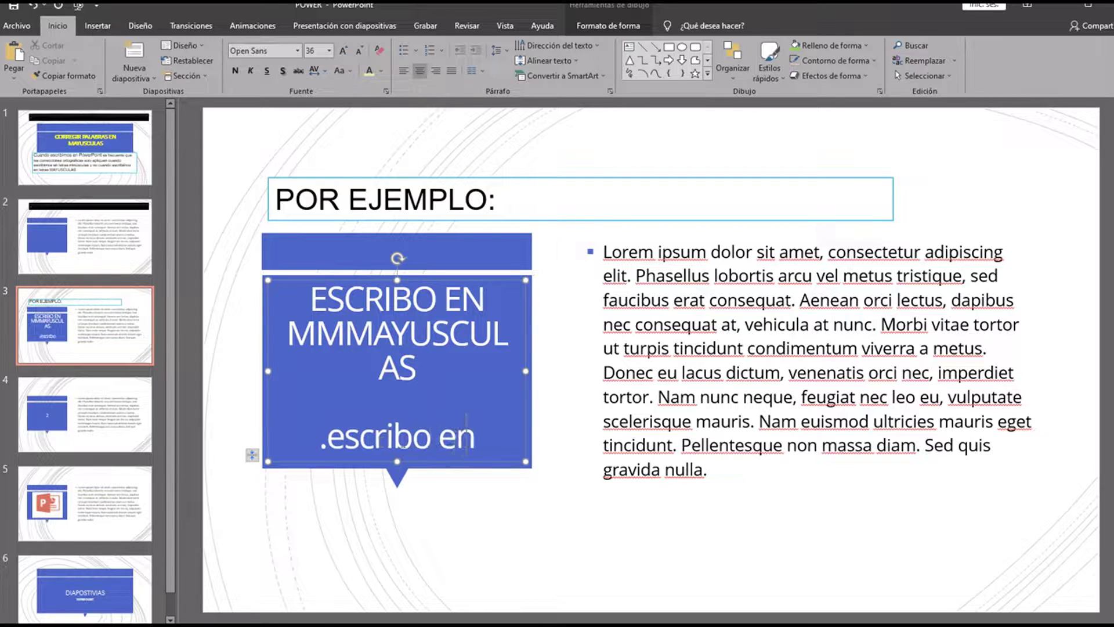
text( mminuscu)
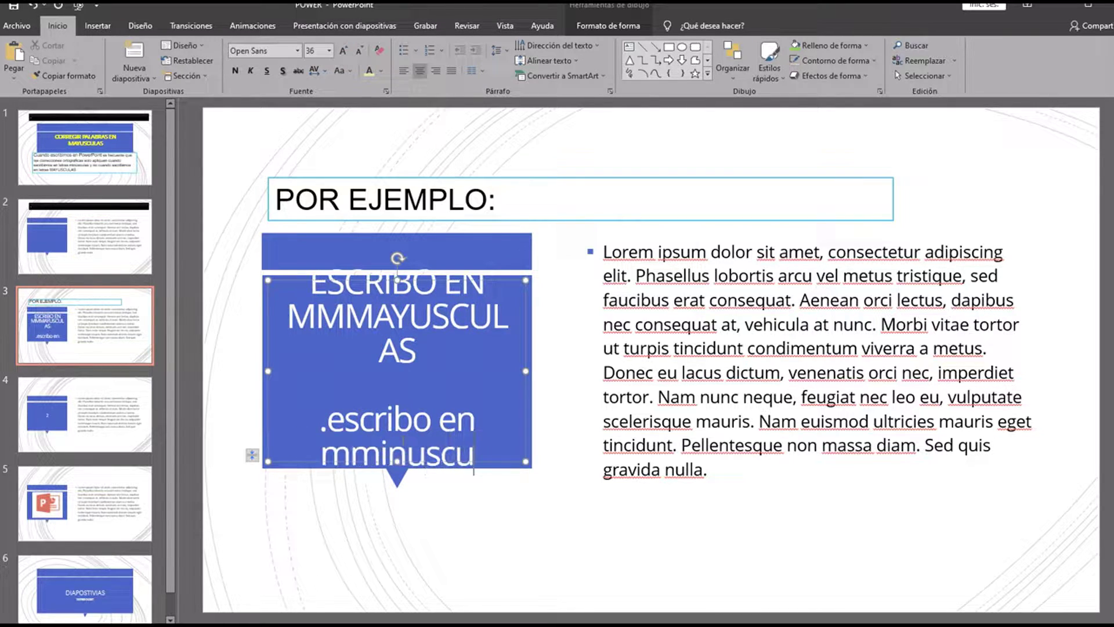
text(las)
click(579, 417)
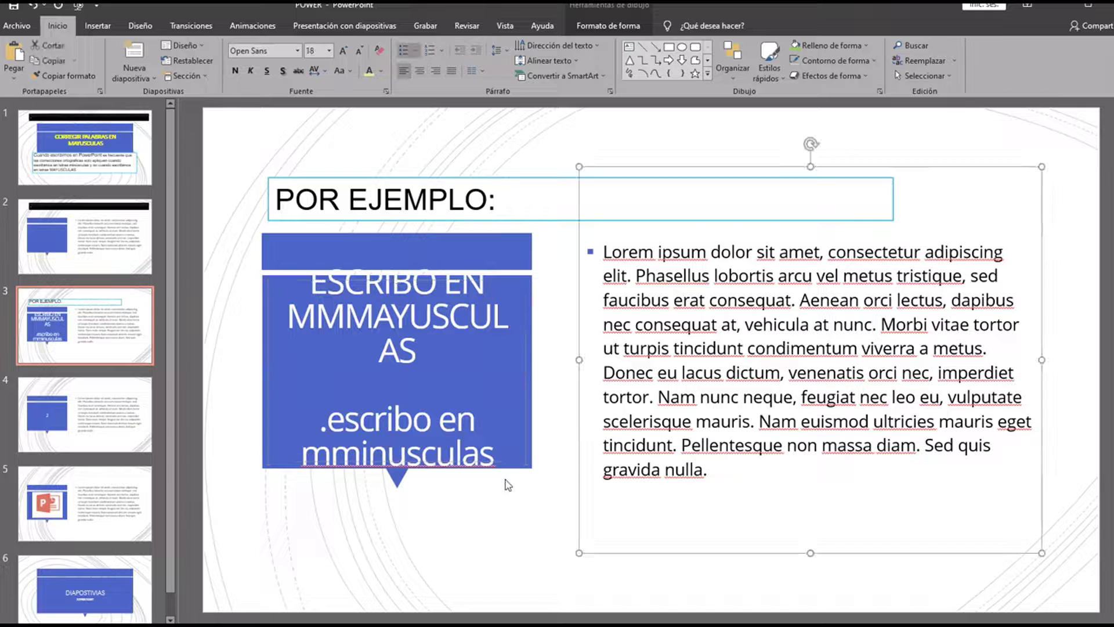
click(471, 524)
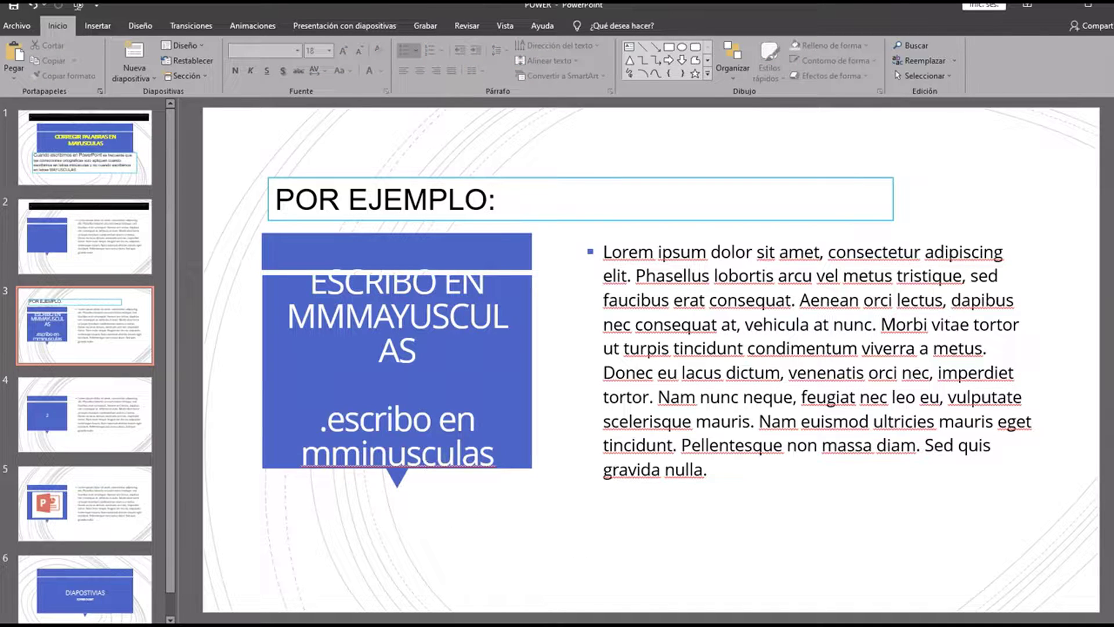
click(491, 427)
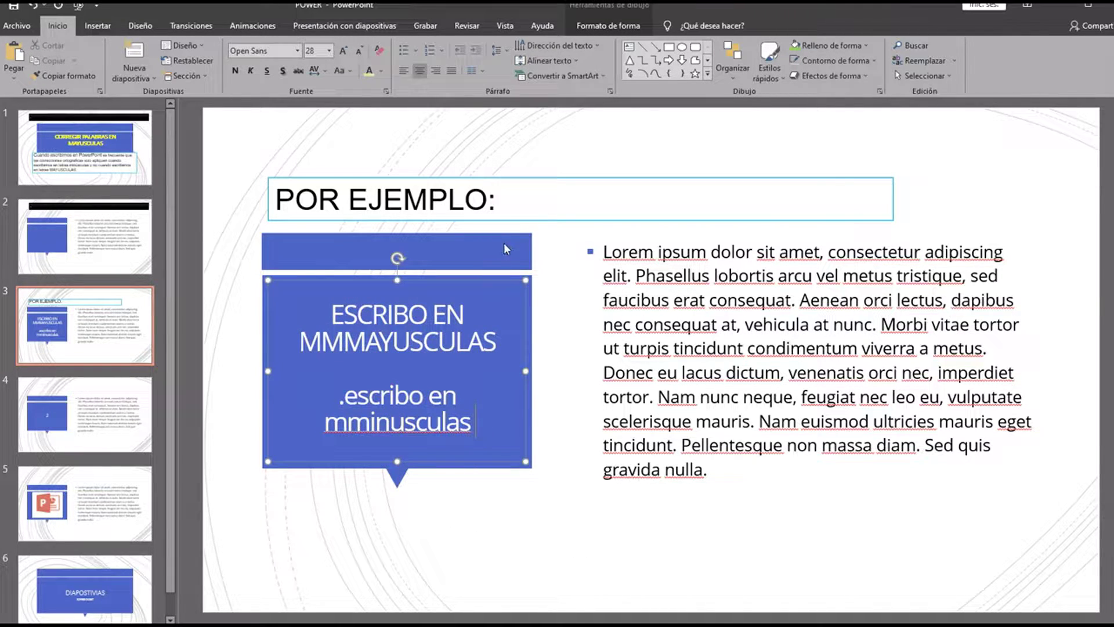
- Extend the POR EJEMPLO title: the error mark appears only in lowercase, not in MMMAYUSCULAS
click(497, 200)
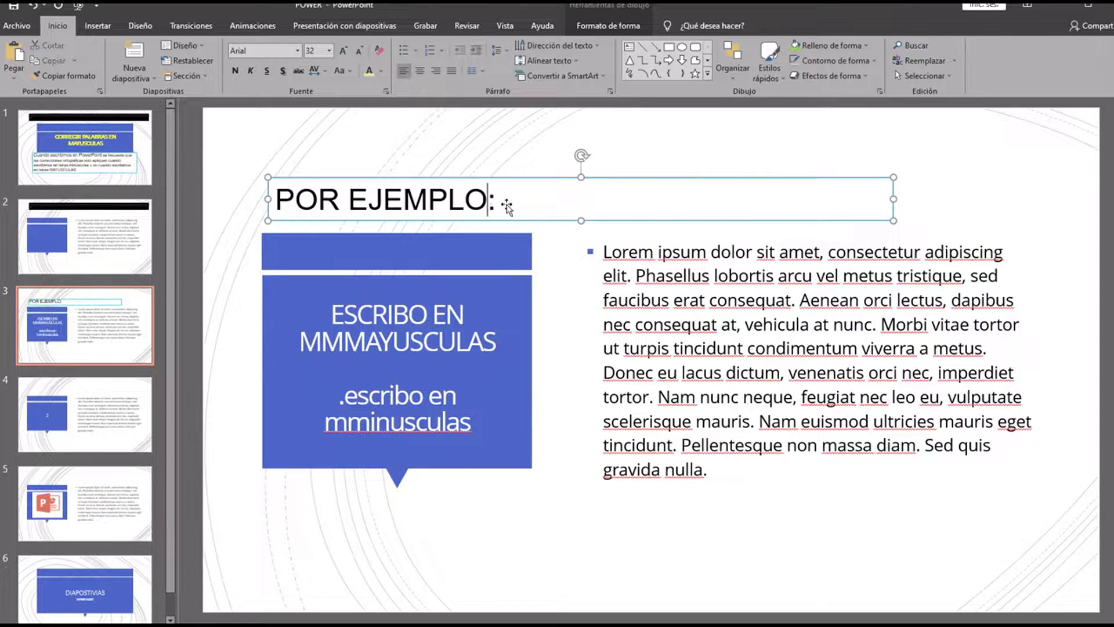
text( co)
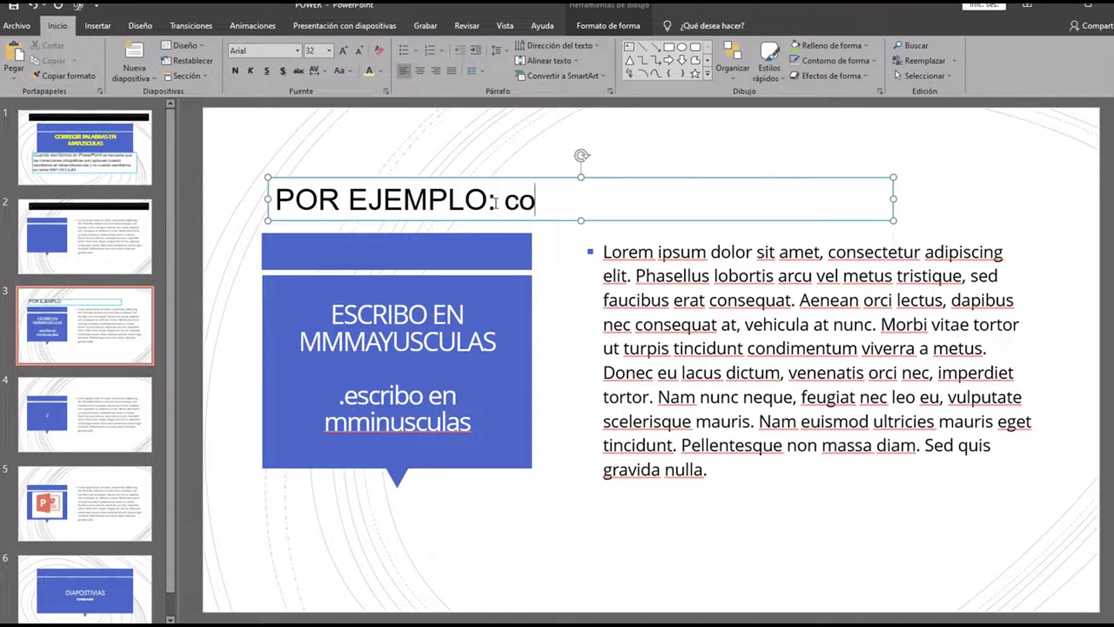
text(movemos )
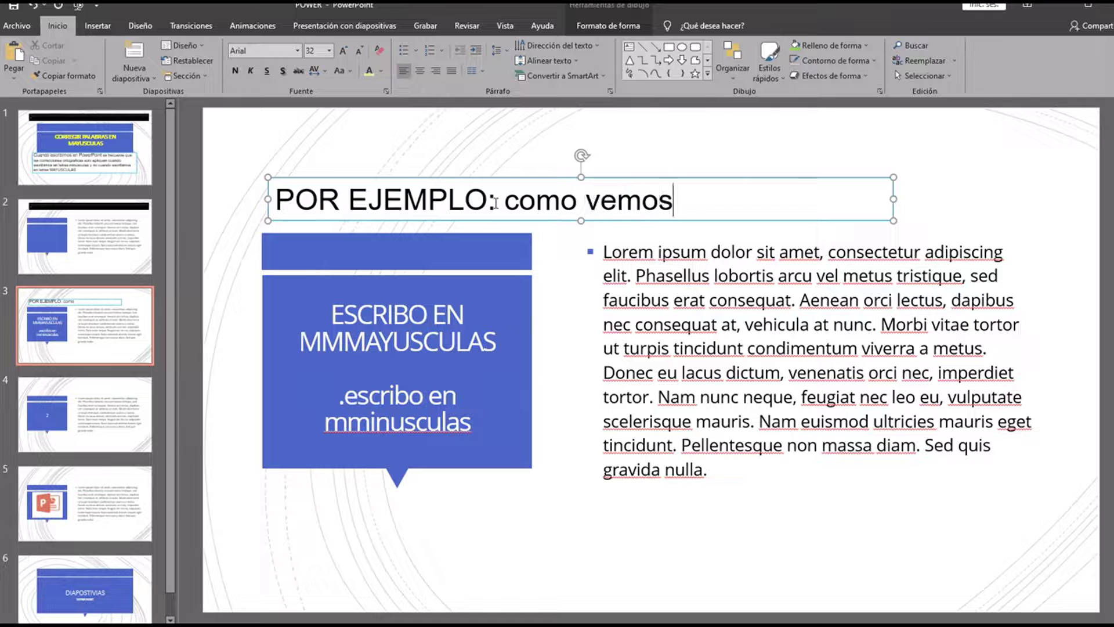
text(la correcc)
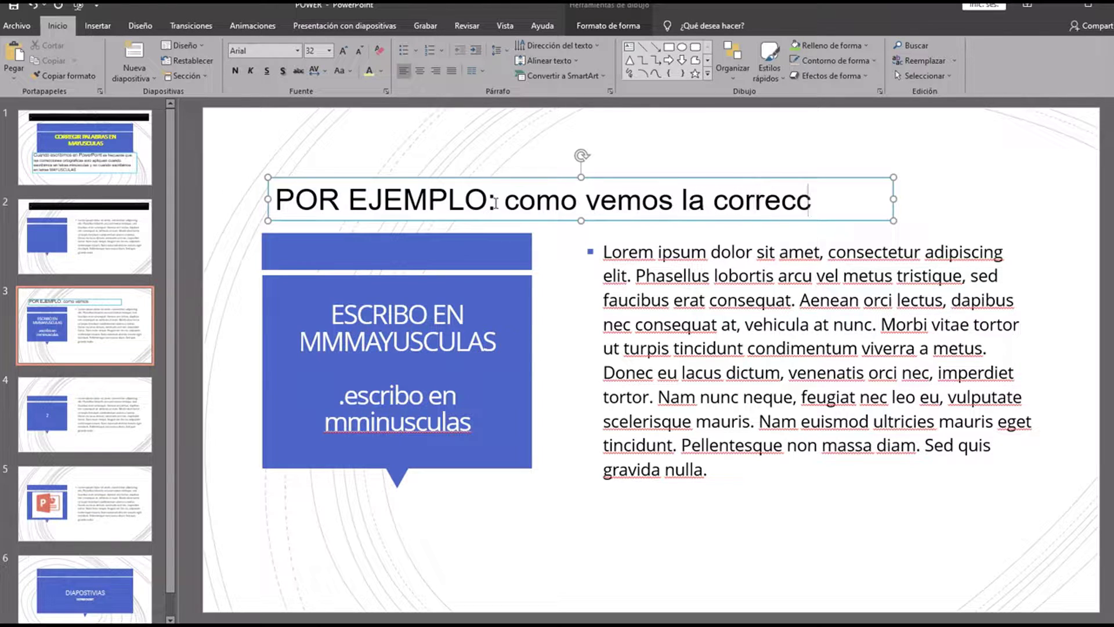
text(ion)
text( o)
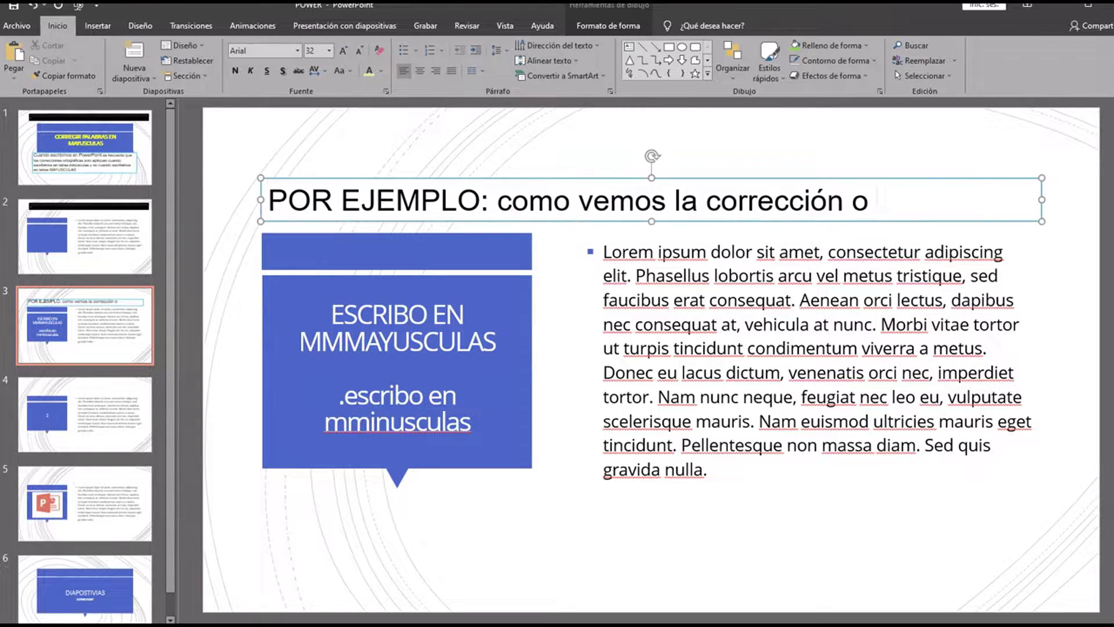
text( sen)
key(BackSpace)
text(ñal)
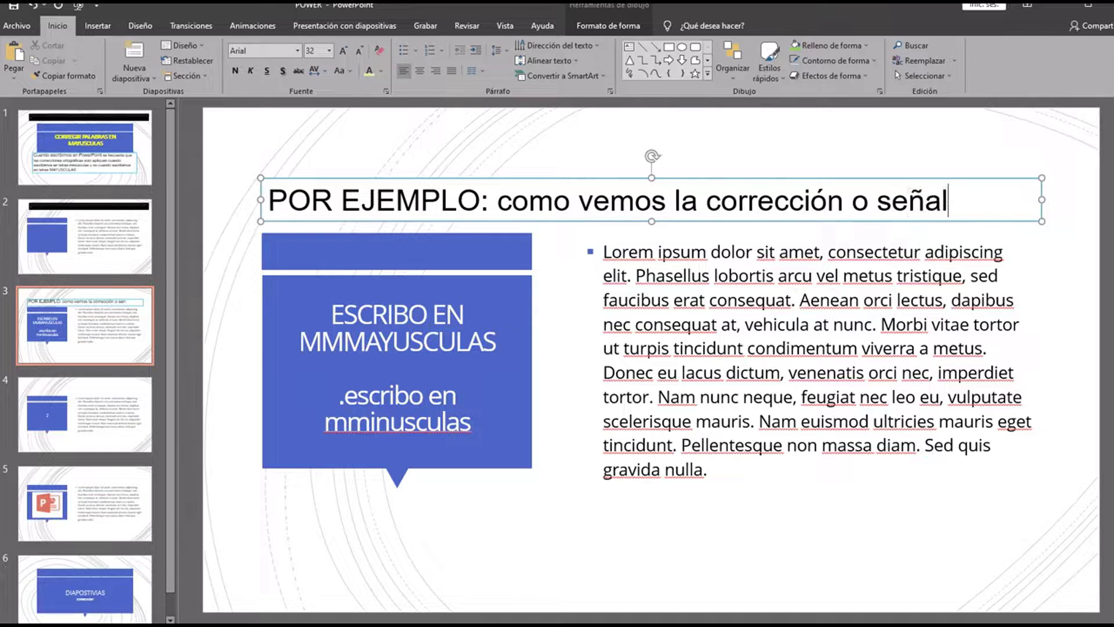
text( de error o)
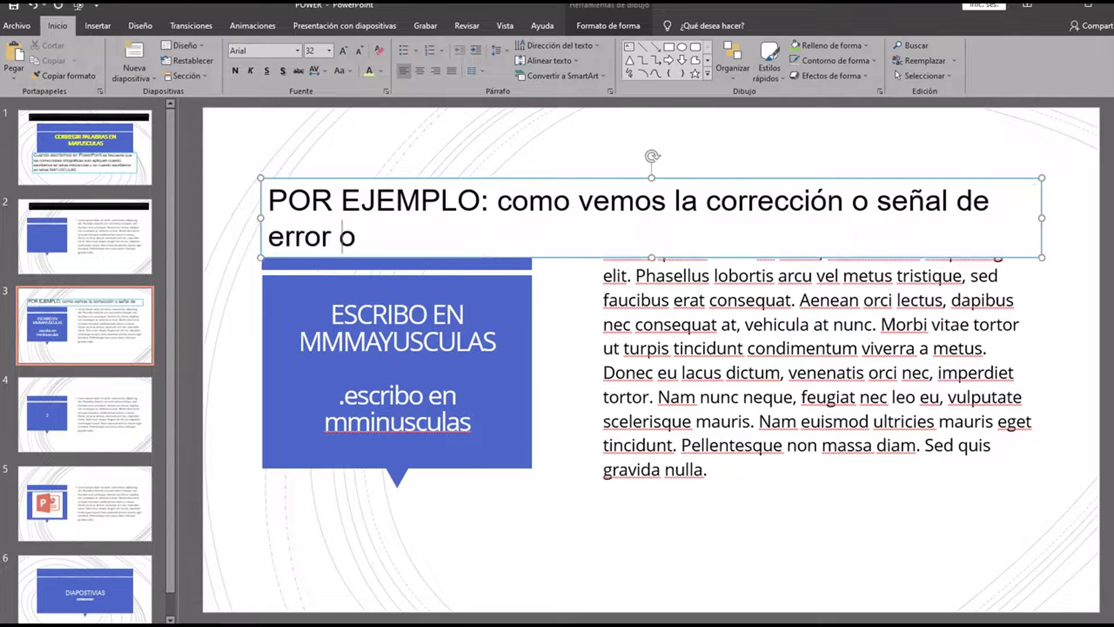
text(rtrografico)
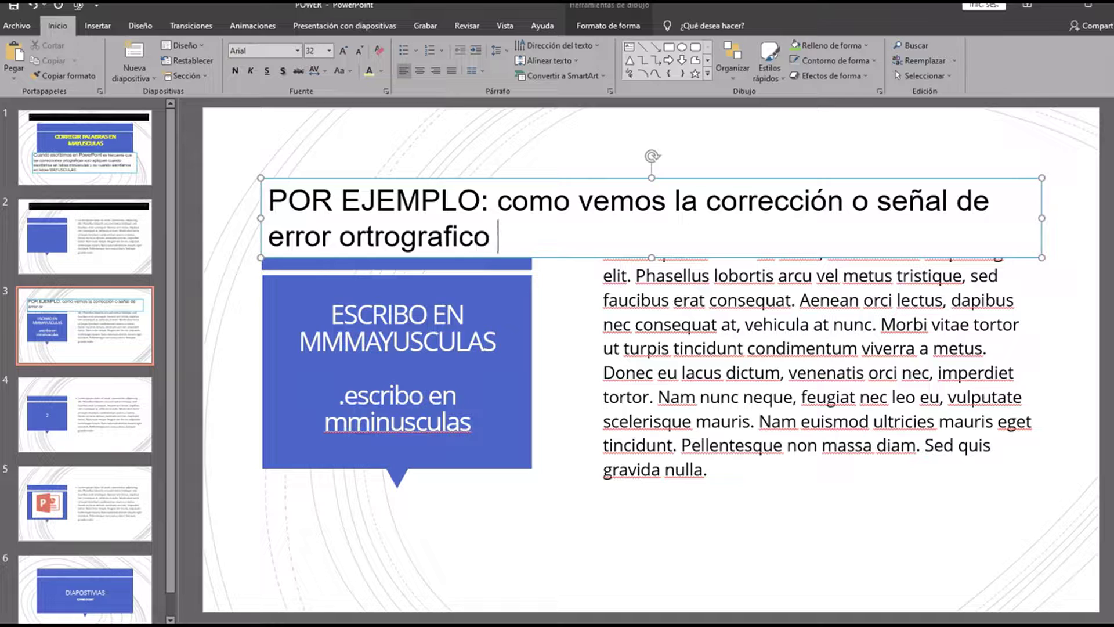
text(aparece solo)
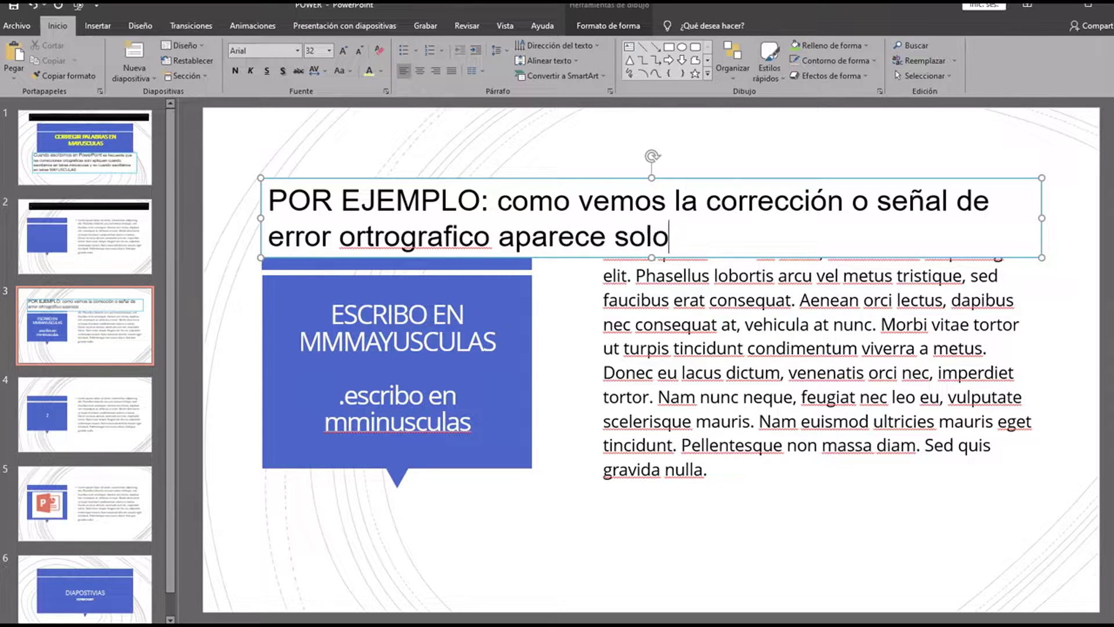
text( en los erro)
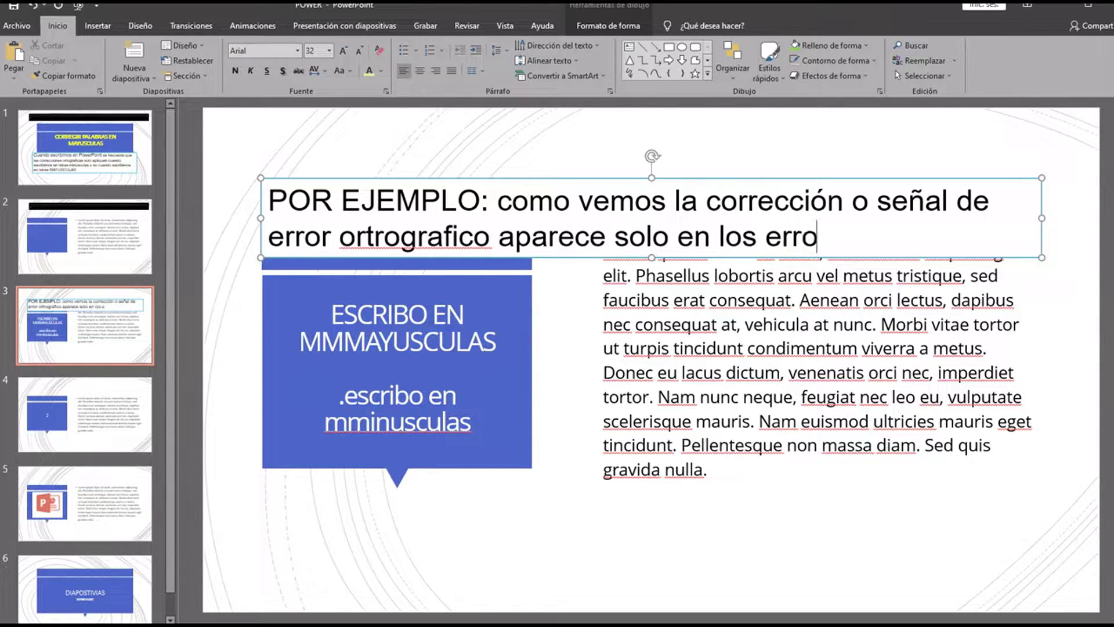
text(resen)
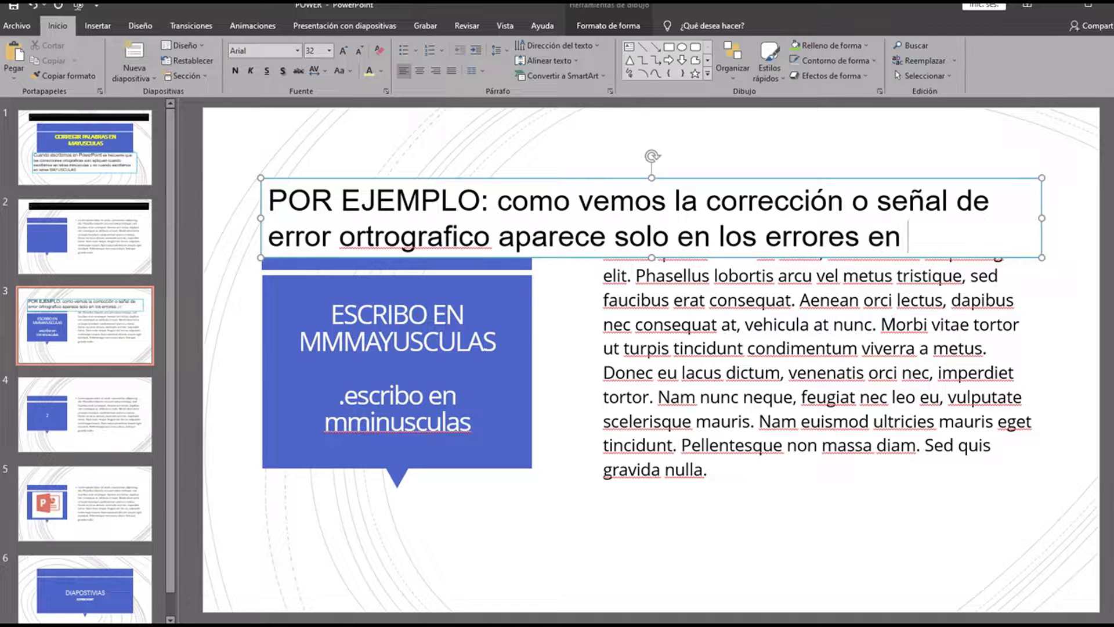
text( letras m)
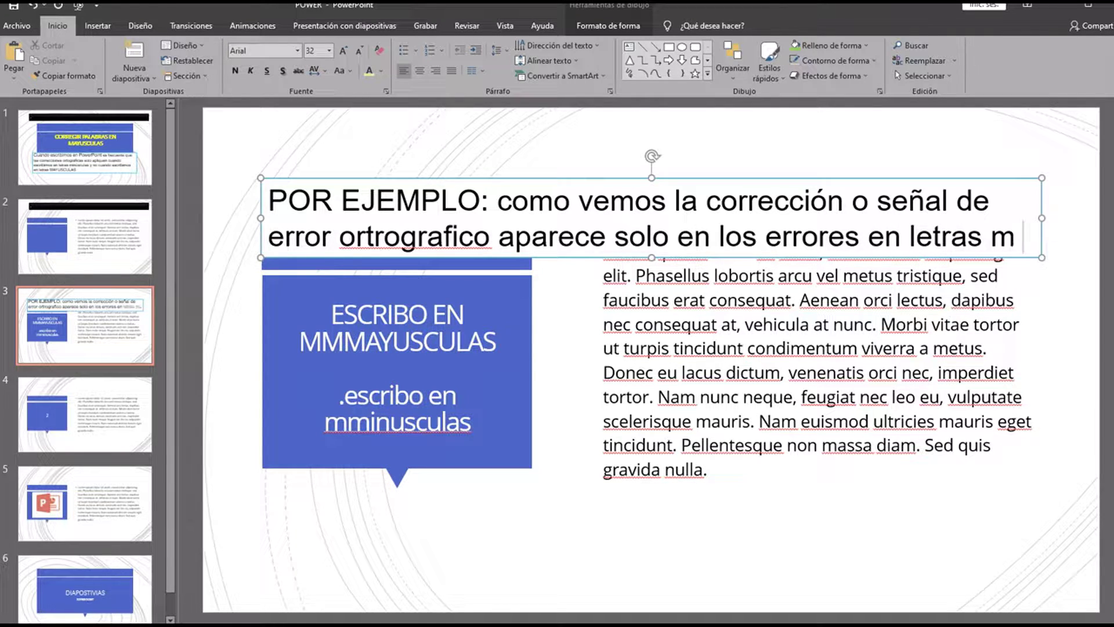
text(inusculas)
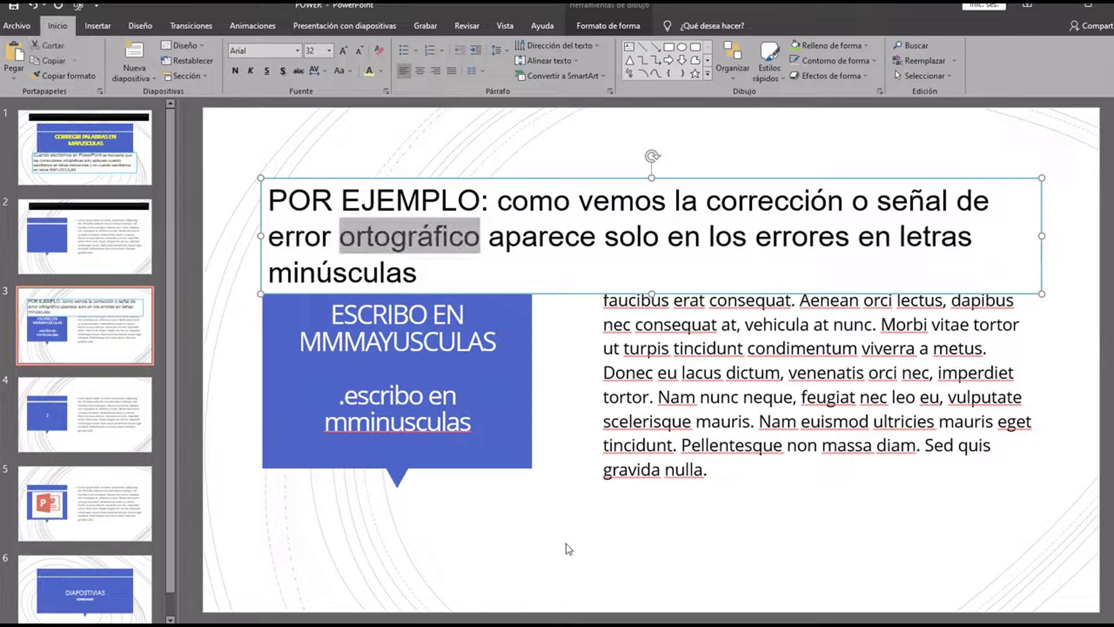
click(435, 283)
text(y)
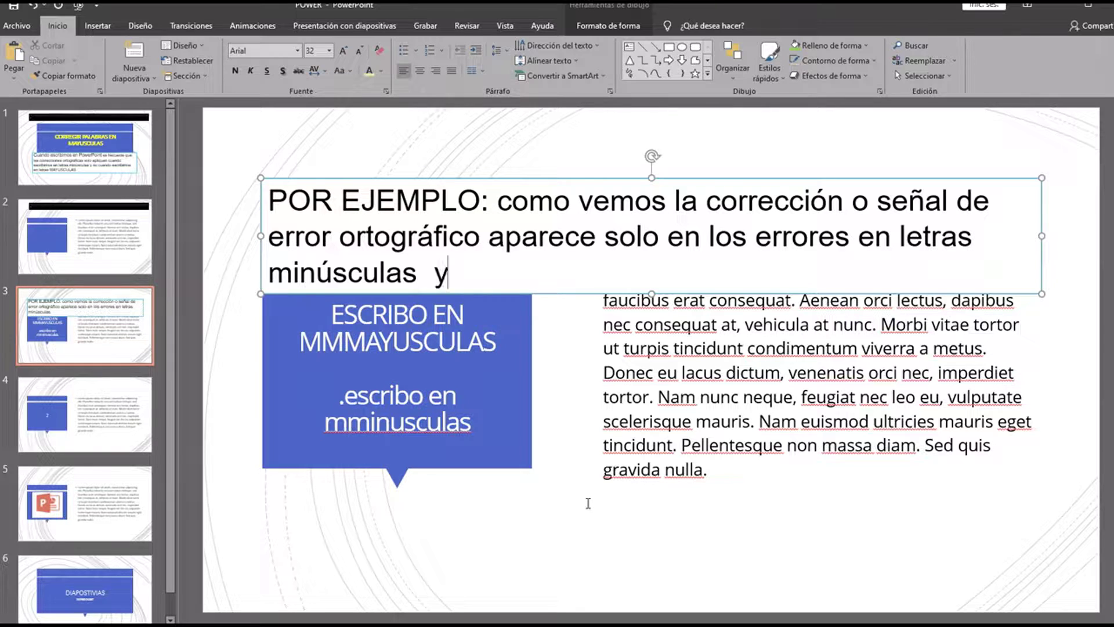
text( no en las )
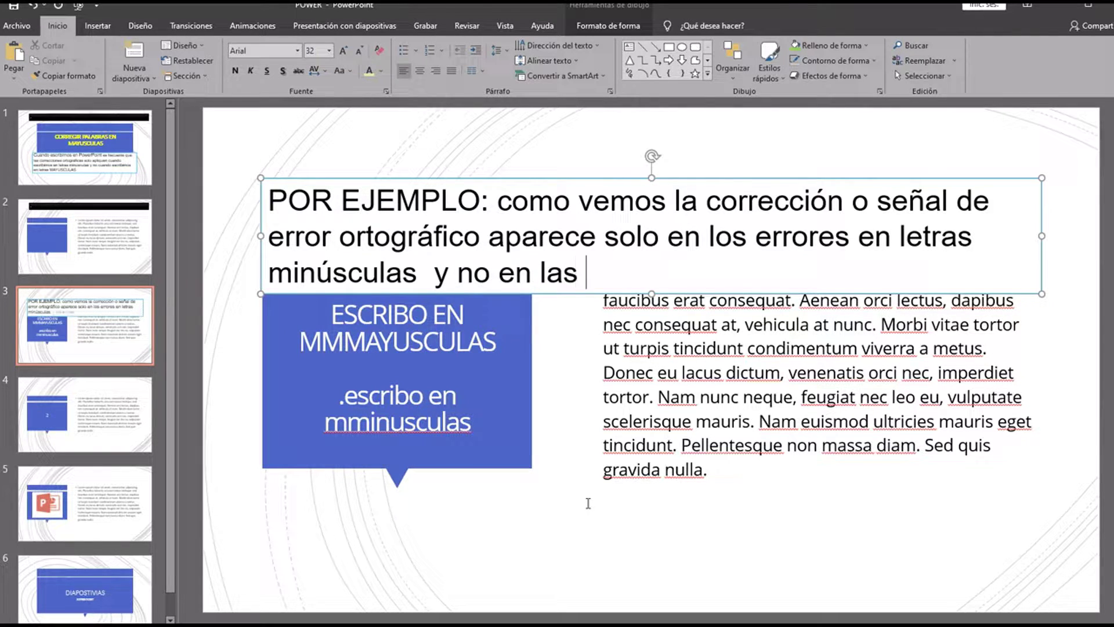
text(letras MA)
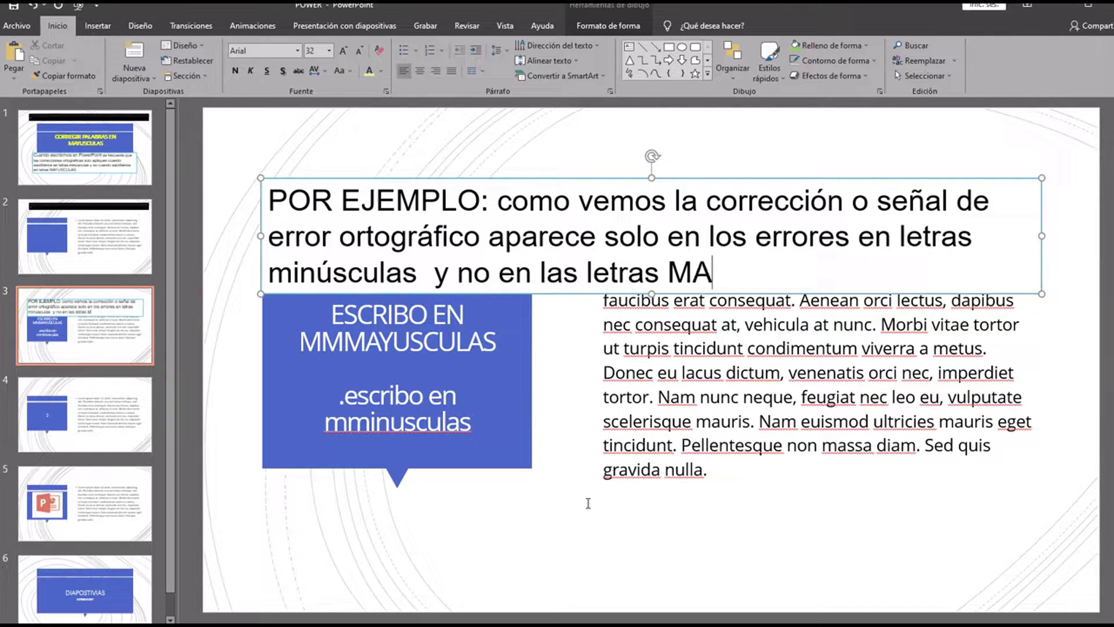
text(YUSCULAS)
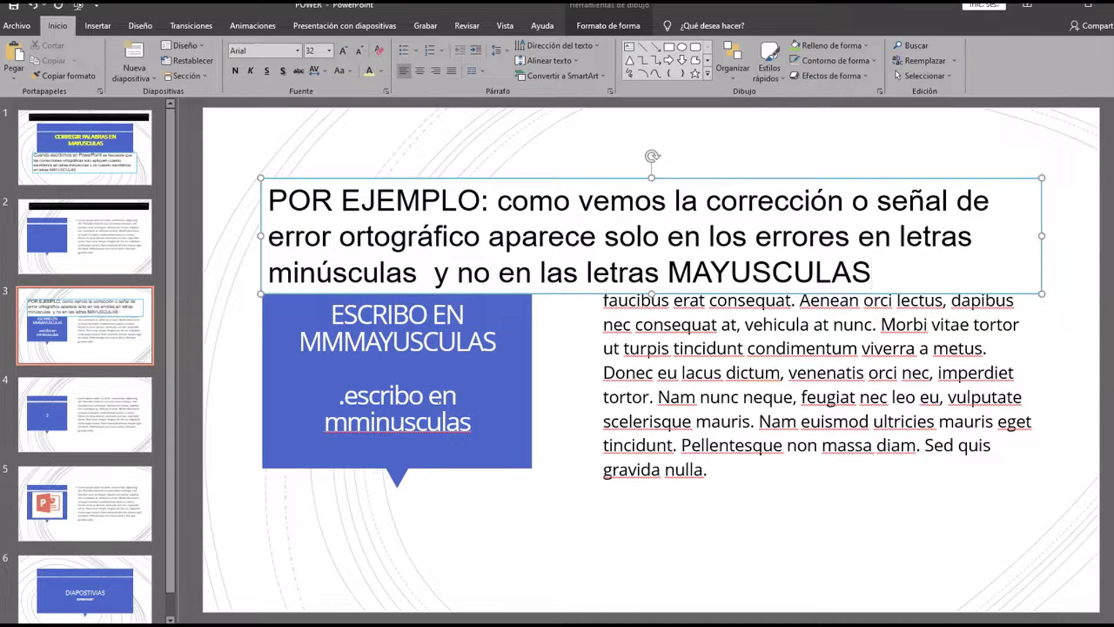
click(695, 276)
text(MM)
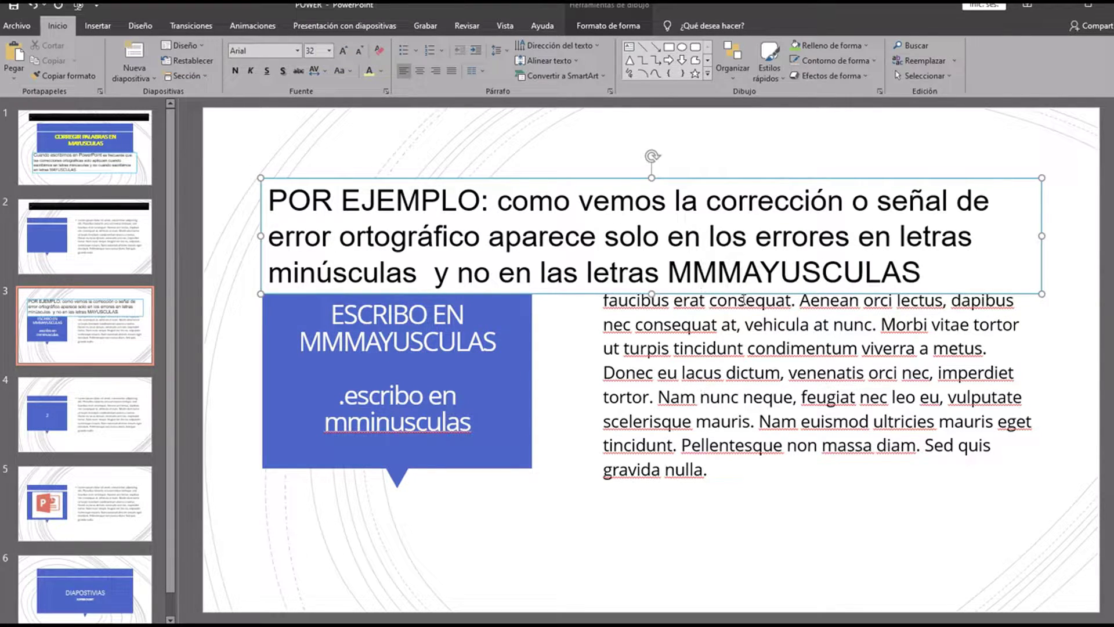
click(745, 300)
- Correct 'mminusculas' in the blue callout to the suggested 'minúsculas'
double_click(914, 258)
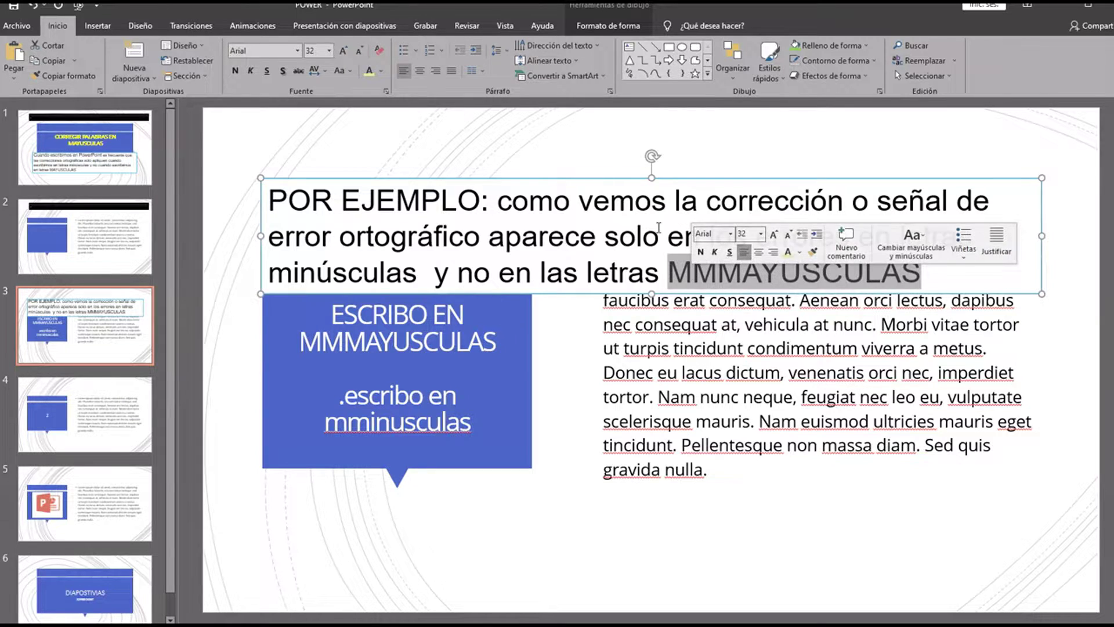
click(620, 223)
click(561, 173)
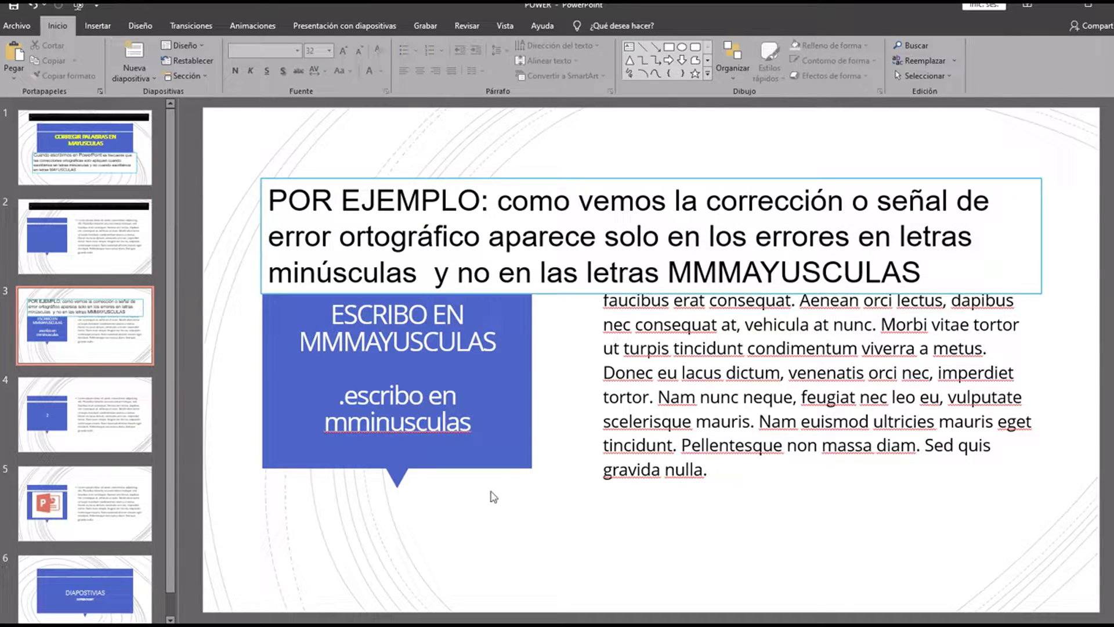
click(409, 422)
right_click(411, 423)
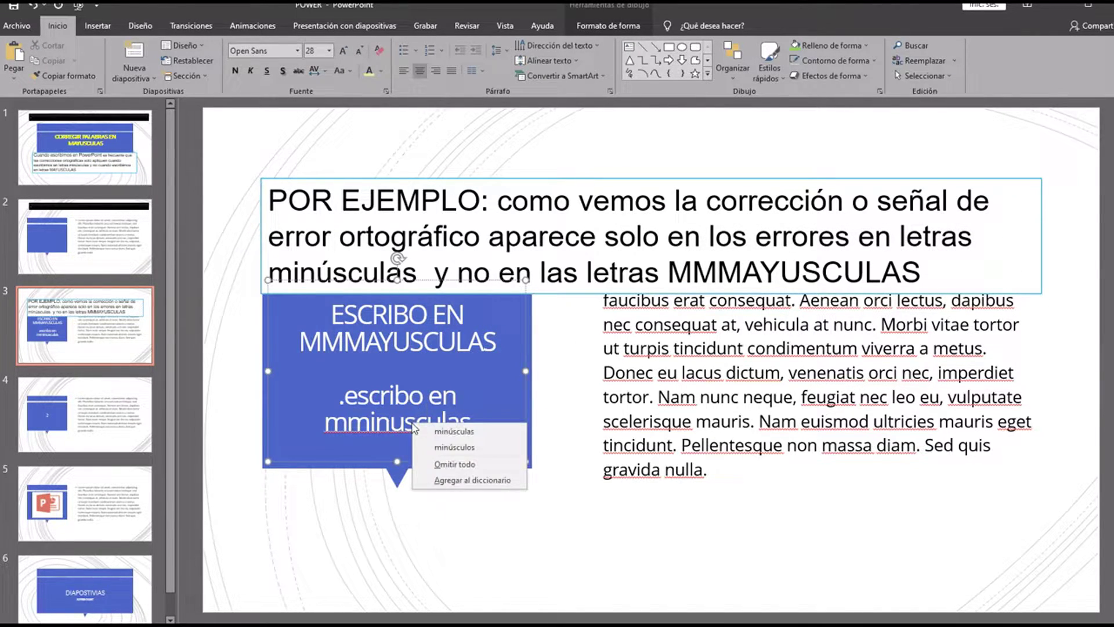
click(454, 431)
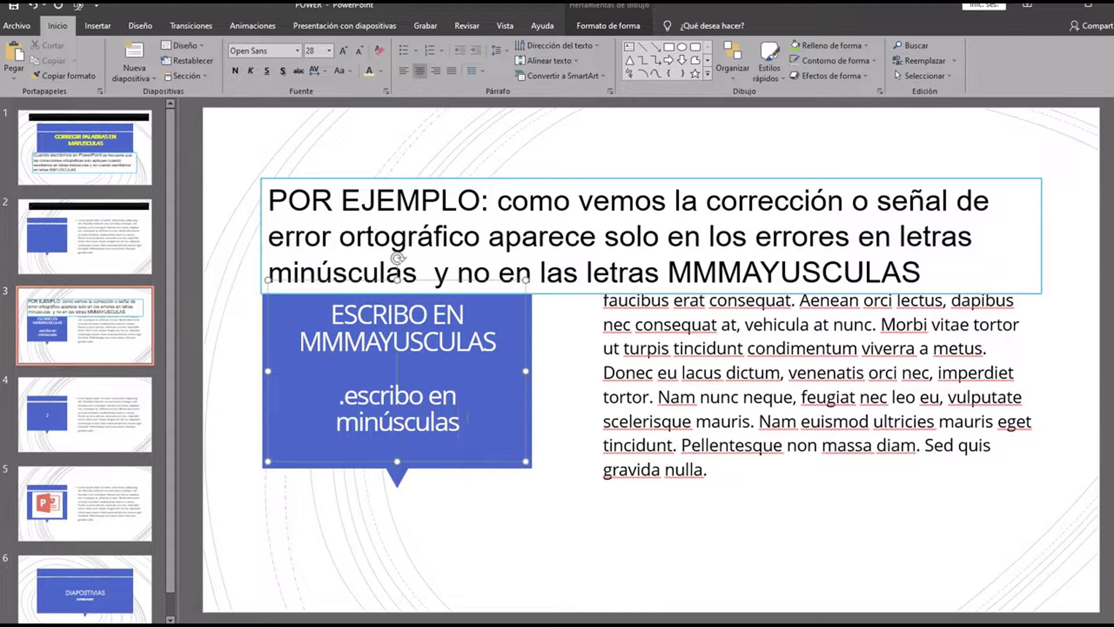
double_click(398, 423)
- Color the callout word MMMAYUSCULAS light green
click(393, 344)
right_click(394, 341)
key(Escape)
double_click(393, 343)
click(383, 69)
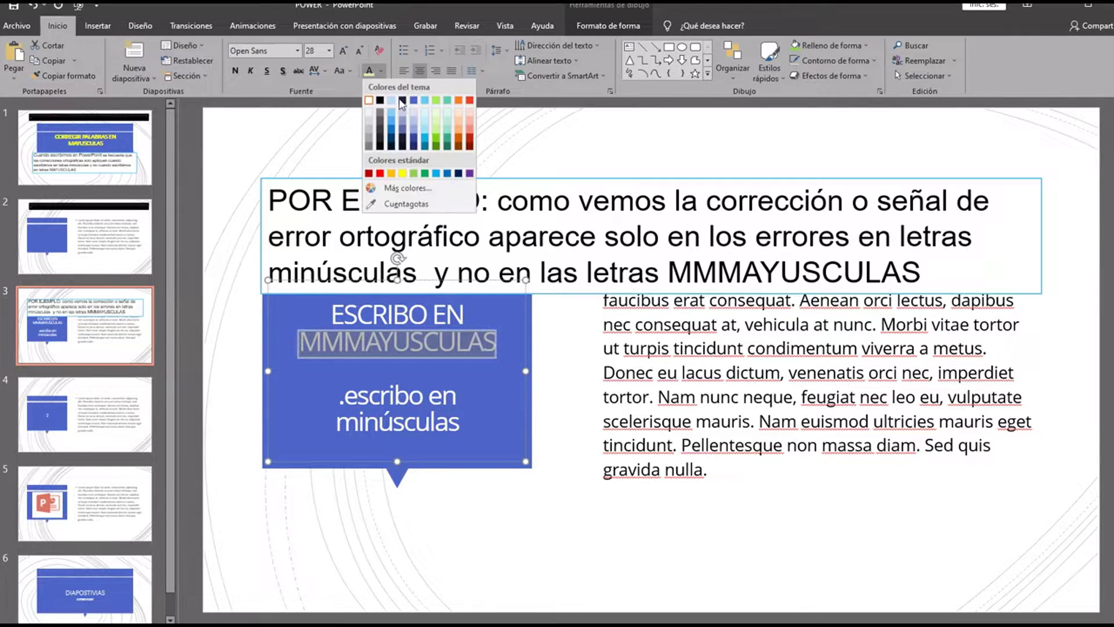
click(437, 138)
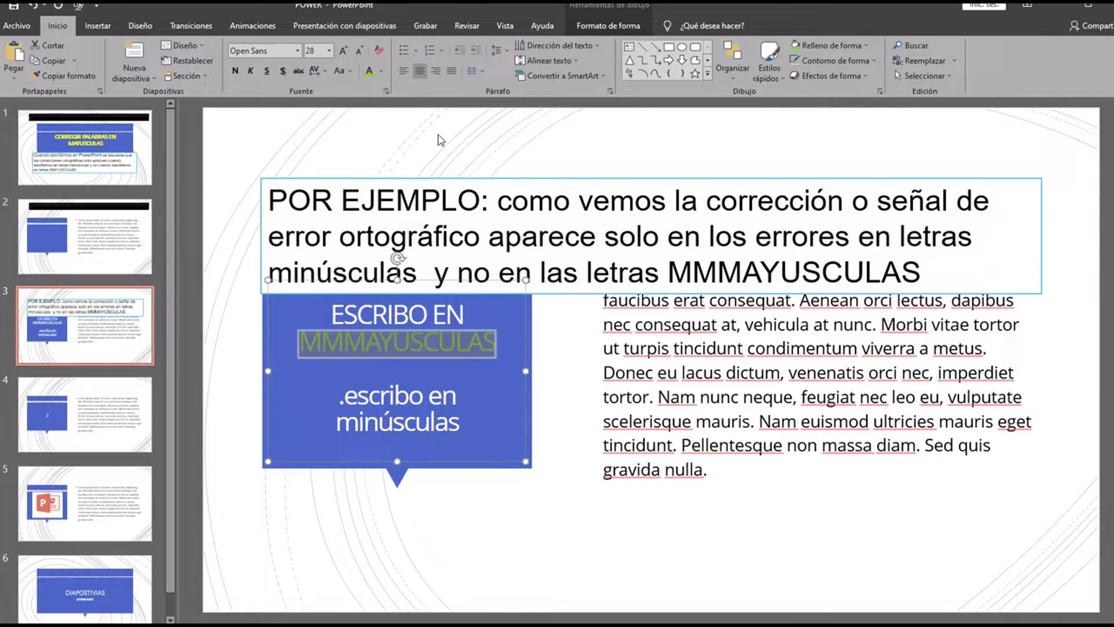
click(589, 400)
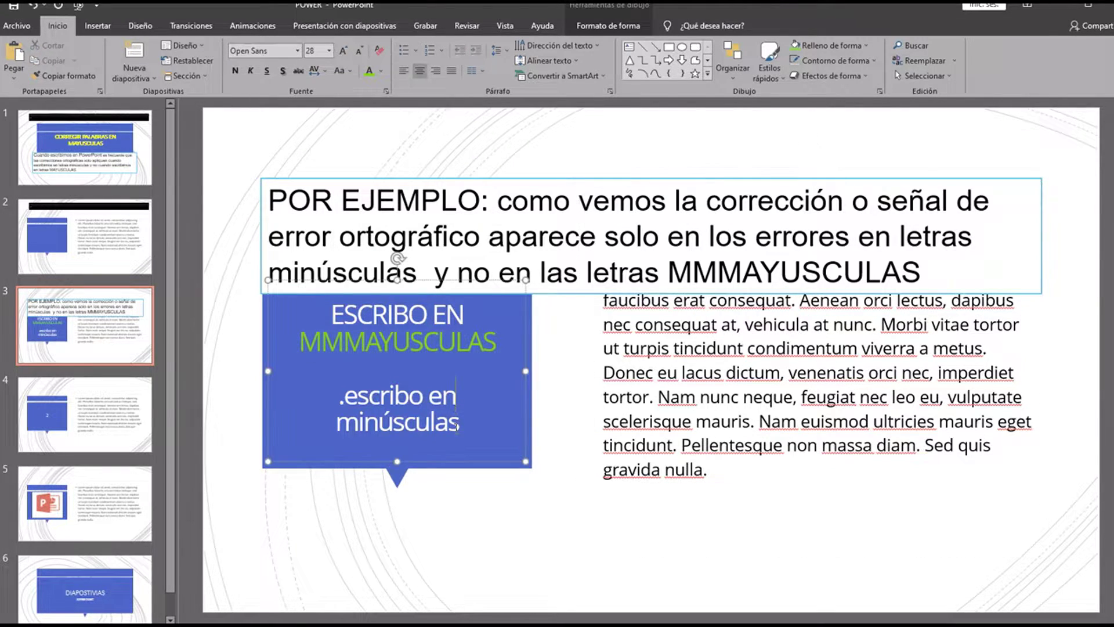
- Finish the 'COMO CAMBIAR ESTO???' caption and write PASO 1: move the cursor to LA PASTAÑA ARCHIVO
text(COMOCAMBI)
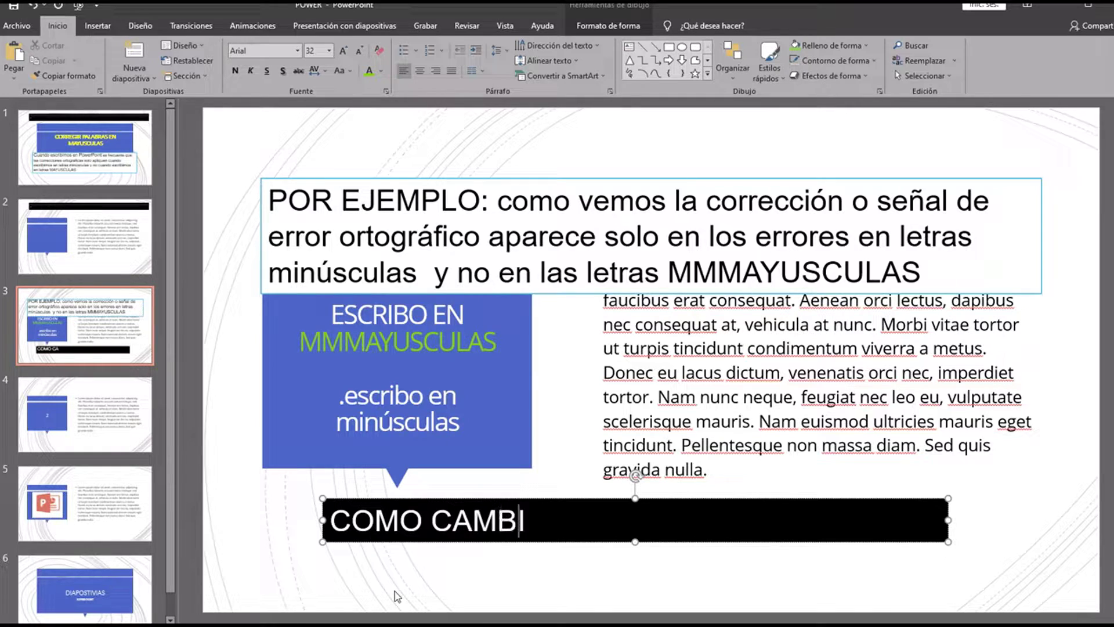
text(AR ESTO)
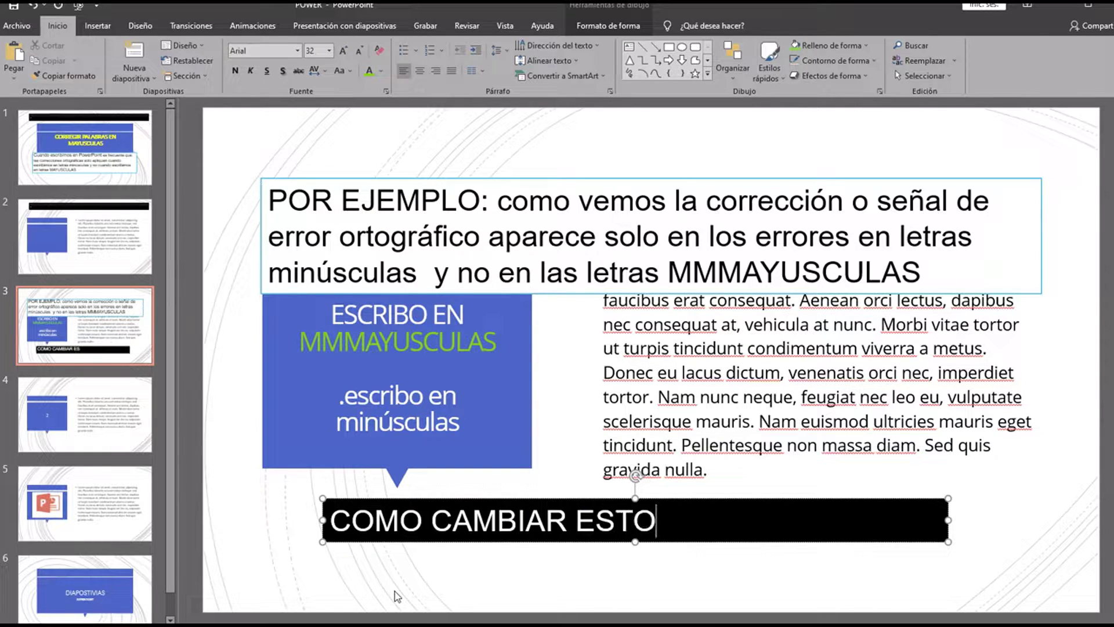
text(???)
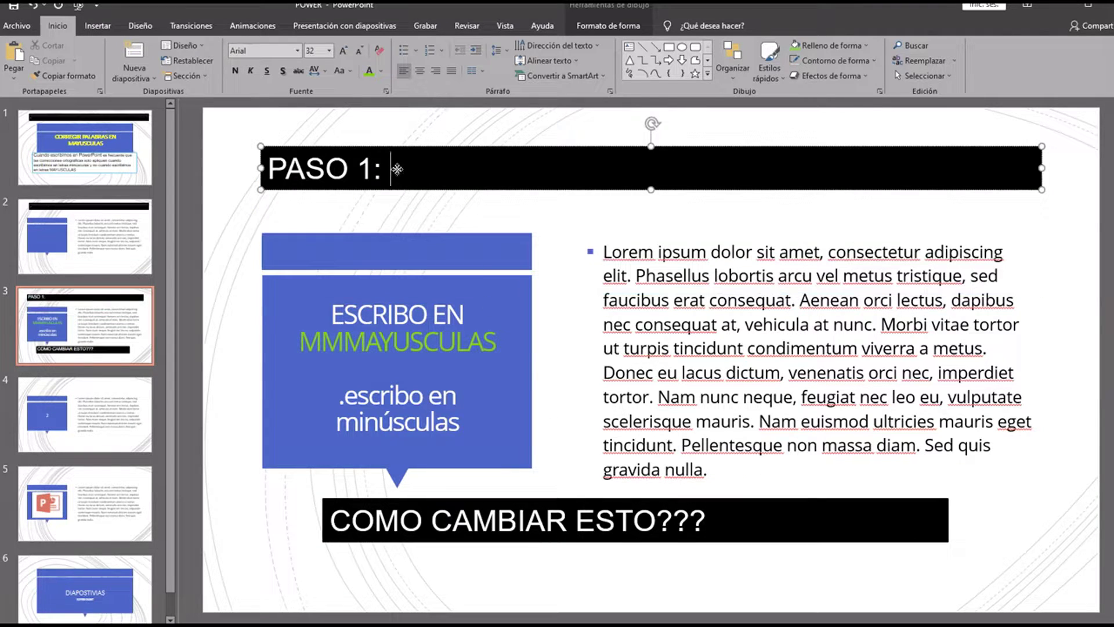
click(385, 168)
text(VAMOS A LA PART)
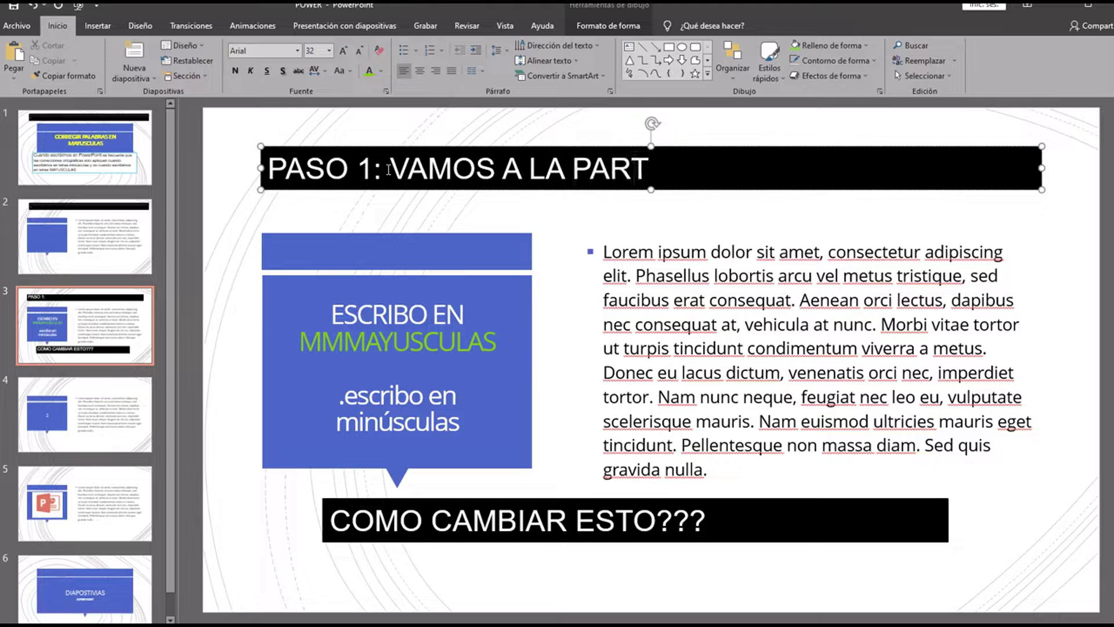
text(E SUPERIOR DE L)
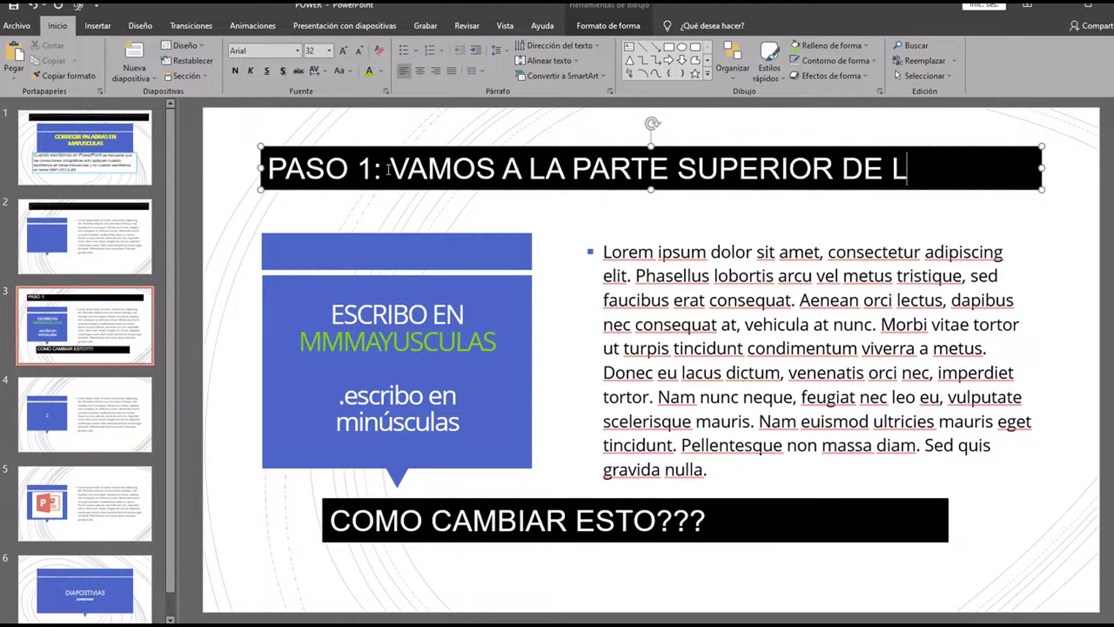
text(A PANTALLA)
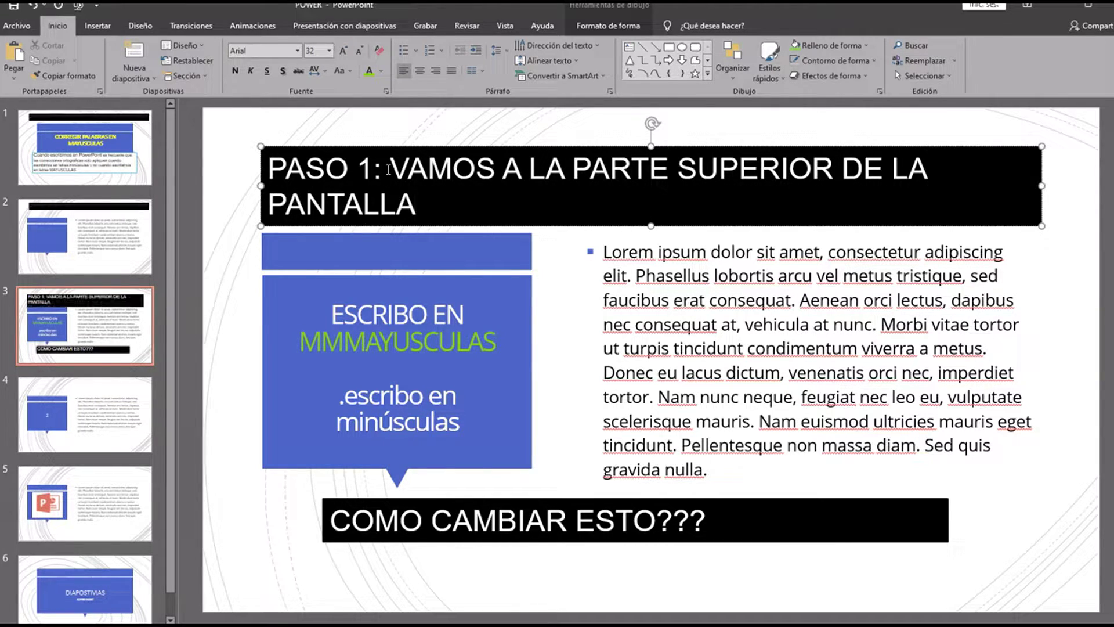
text( DIRIGIEN)
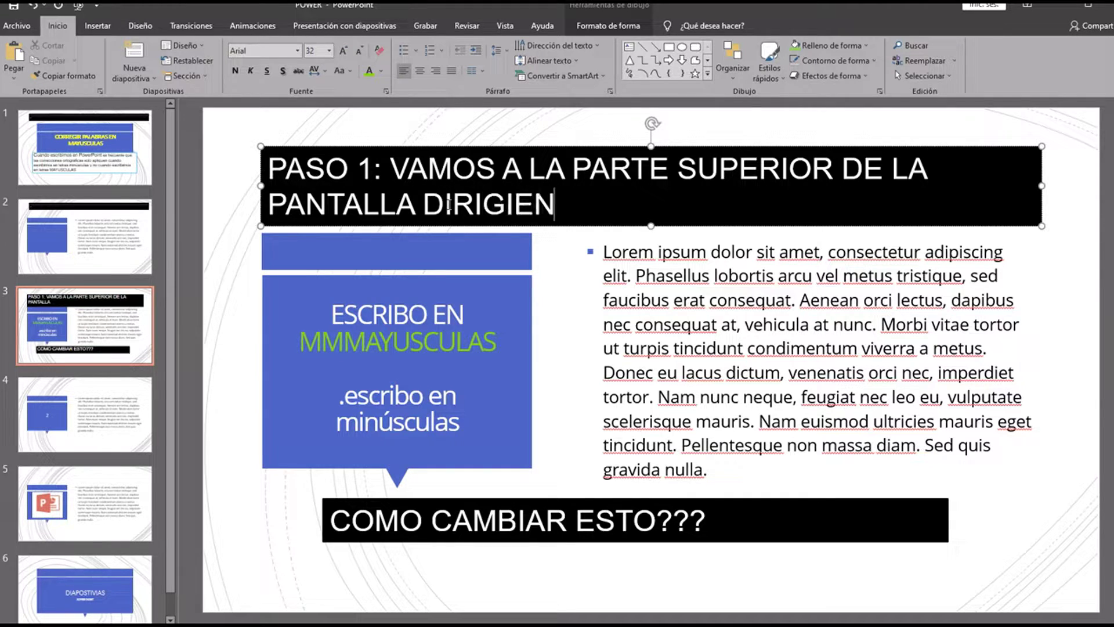
text(DO EL CUSRSO)
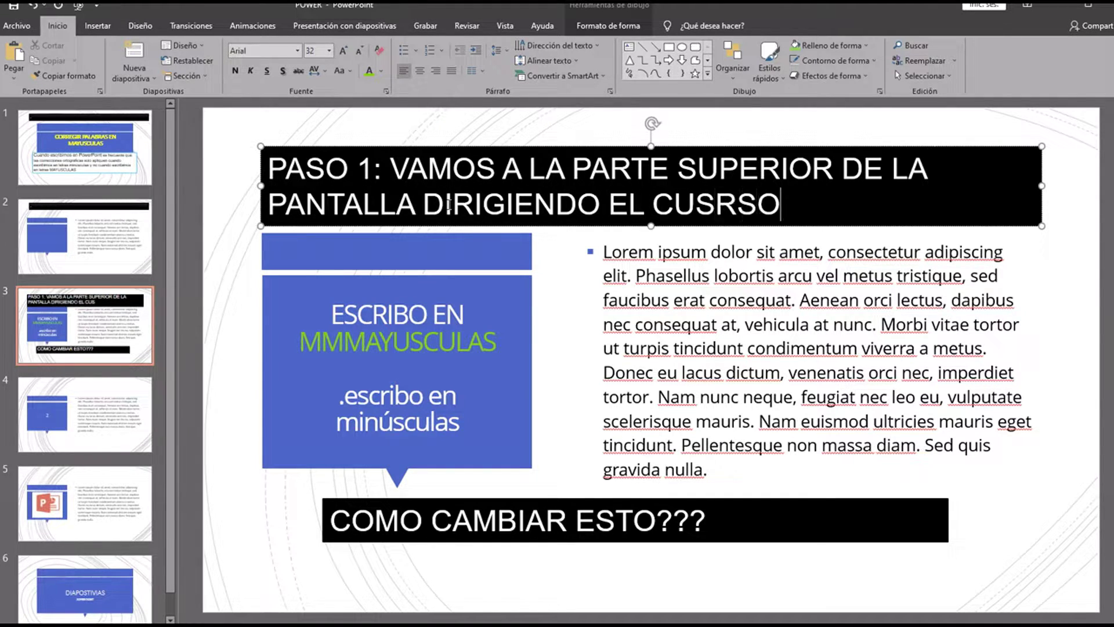
key(BackSpace)
key(BackSpace)
key(BackSpace)
key(BackSpace)
text(RSOR  A)
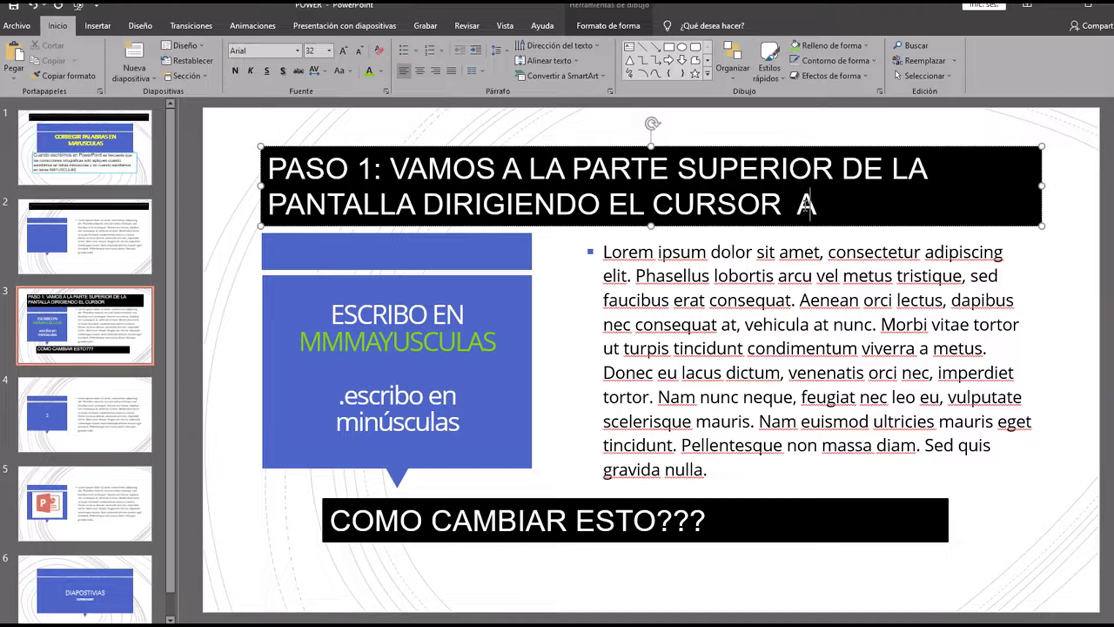
text( LA PASTA)
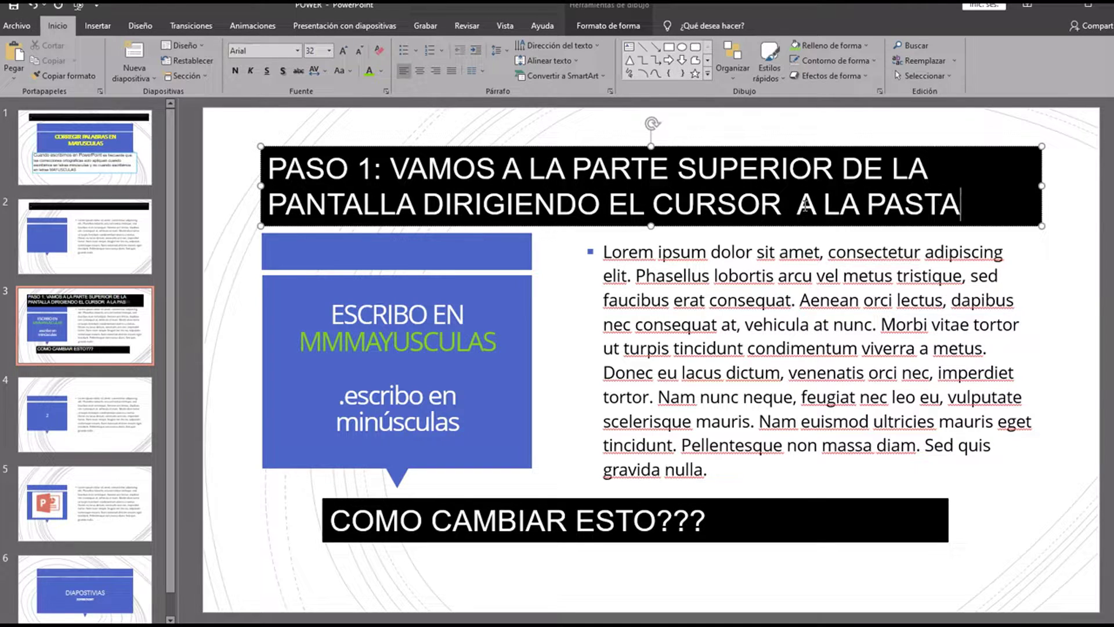
text(ÑA AR)
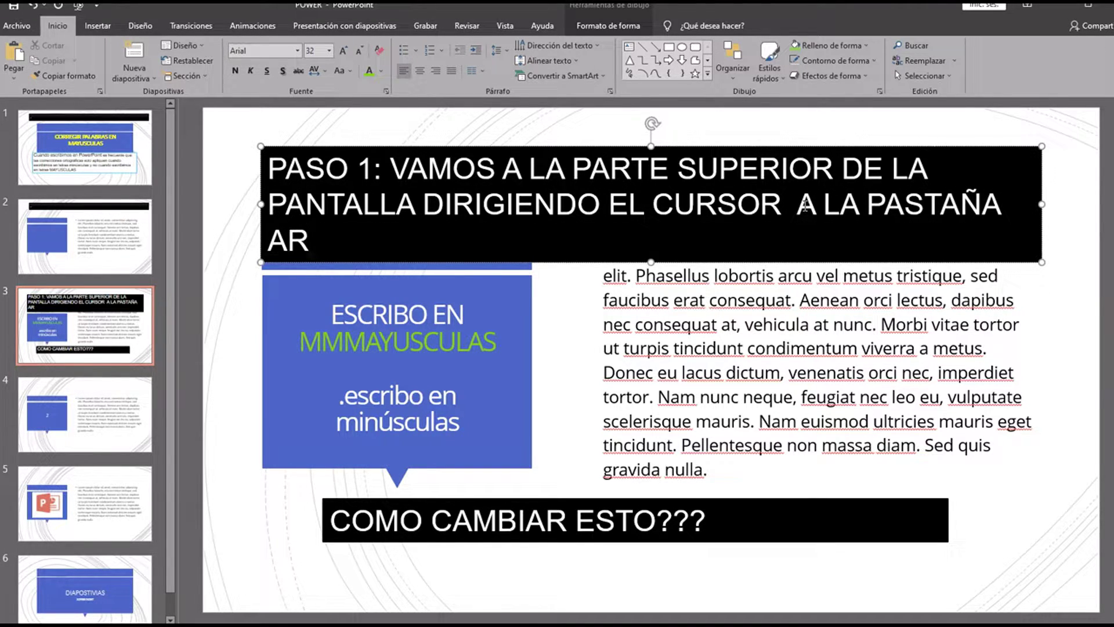
text(CHIV)
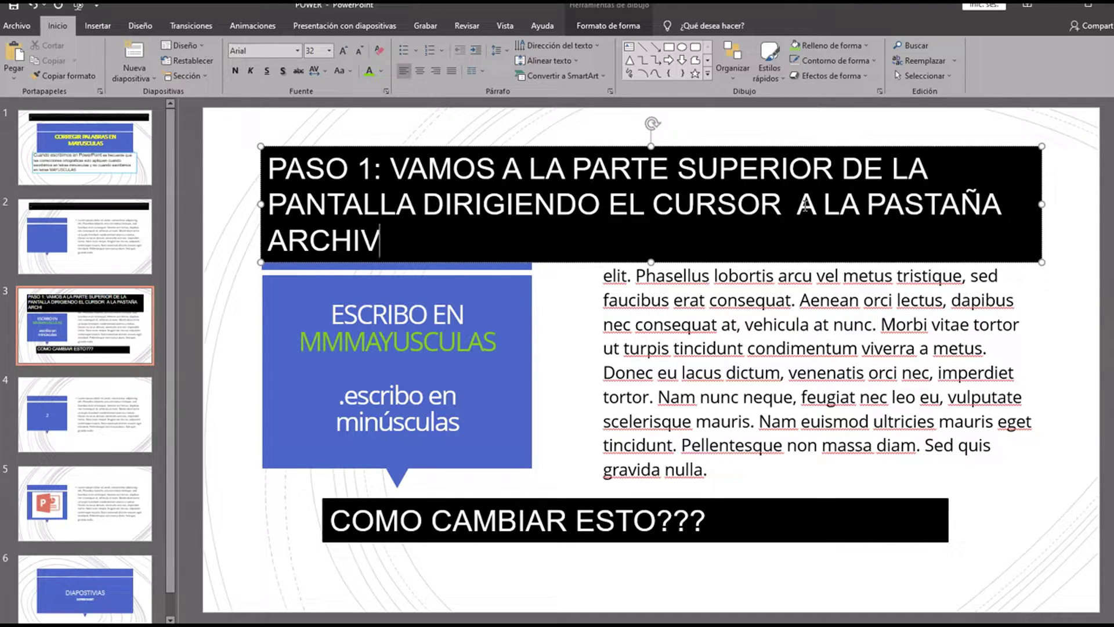
text(O)
- Color the phrase LA PASTAÑA ARCHIVO green, then show the Archivo backstage
drag(408, 239, 837, 214)
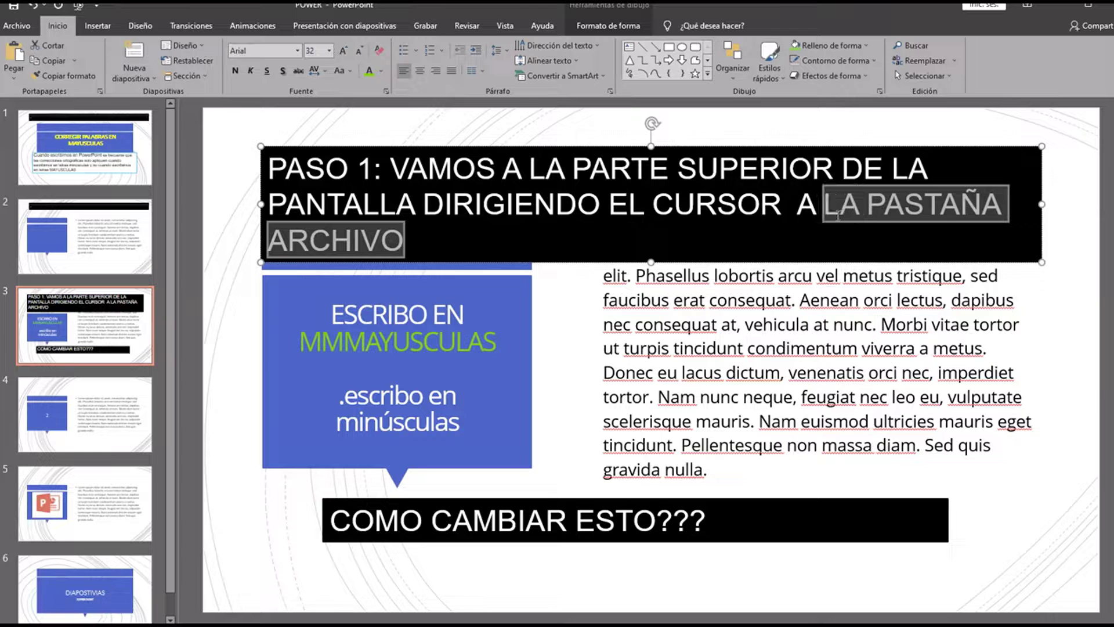
click(369, 70)
click(414, 251)
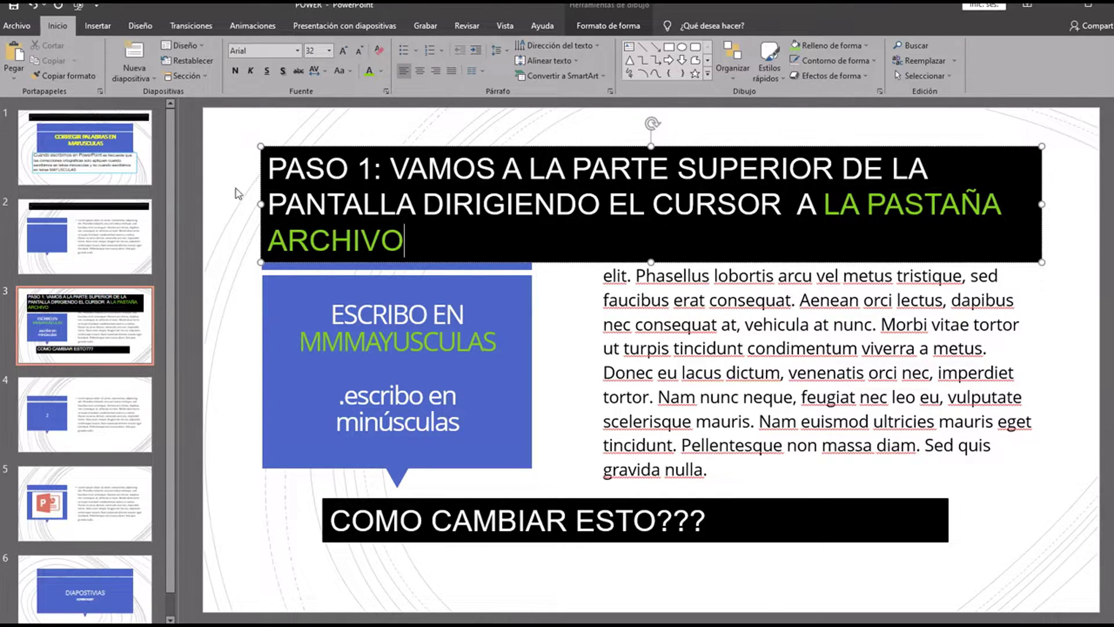
click(17, 27)
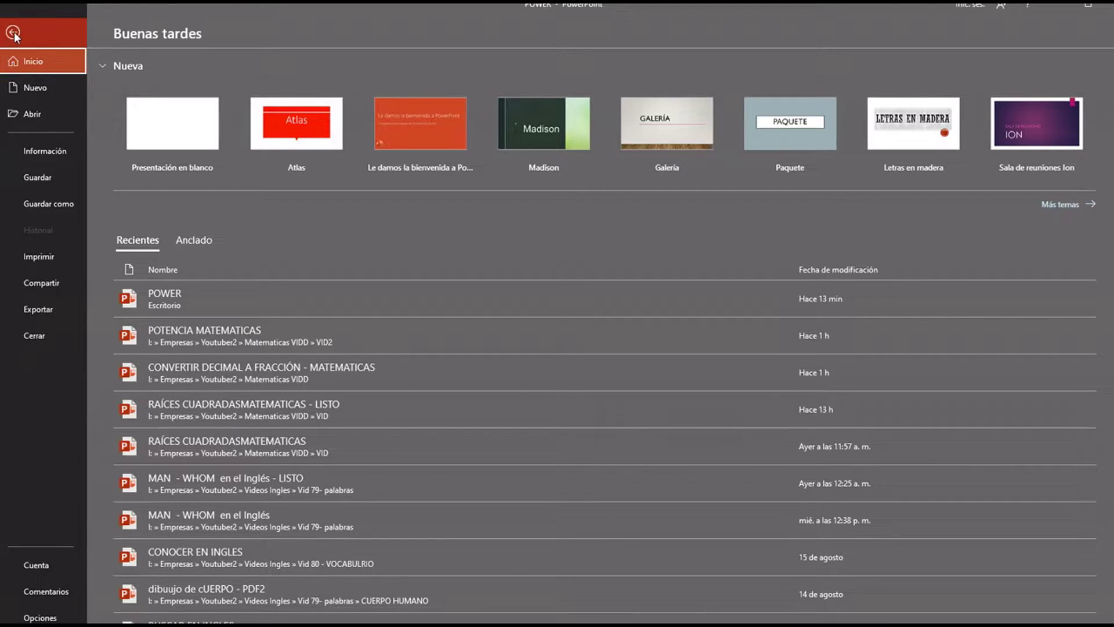
- Add a PASO 2 line saying to pick the last option in the list, OPCIONES
click(12, 33)
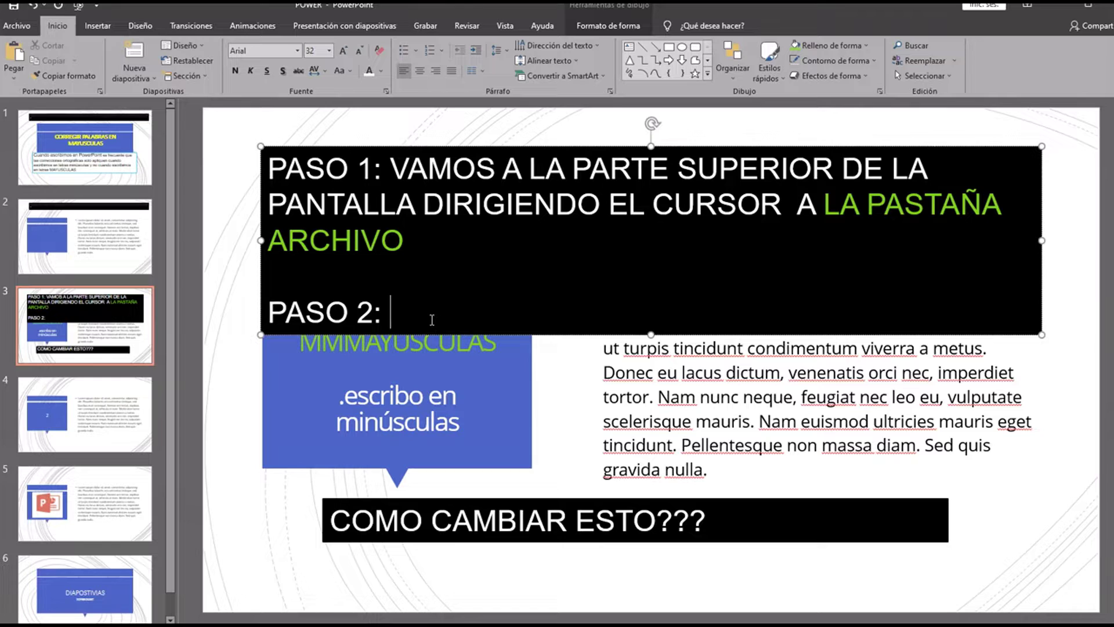
text(VAMOS LUEGO)
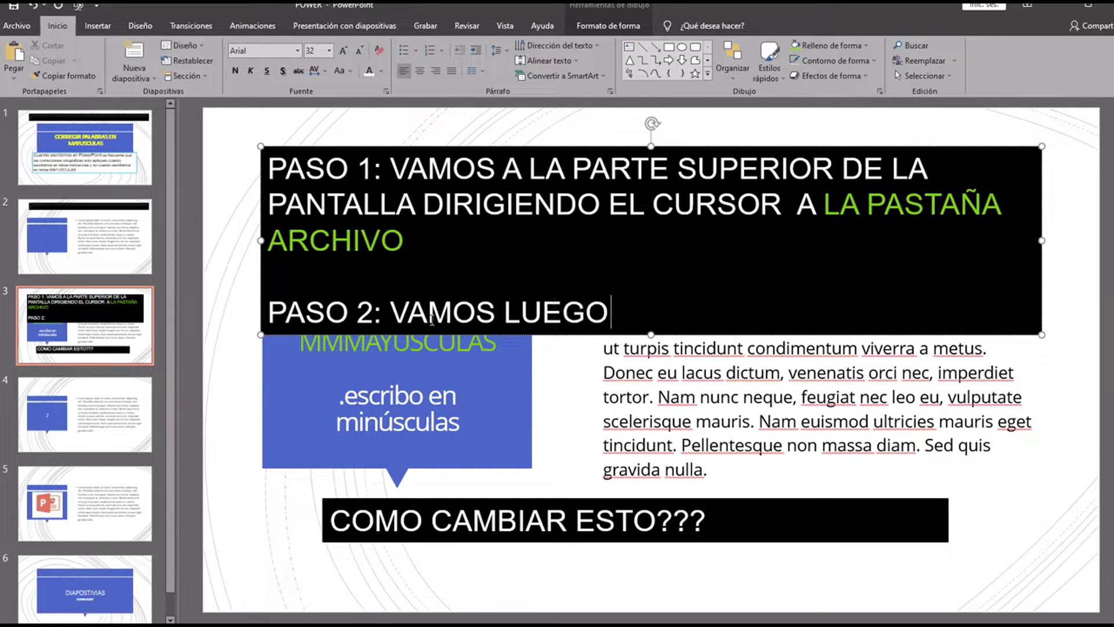
text( A LA )
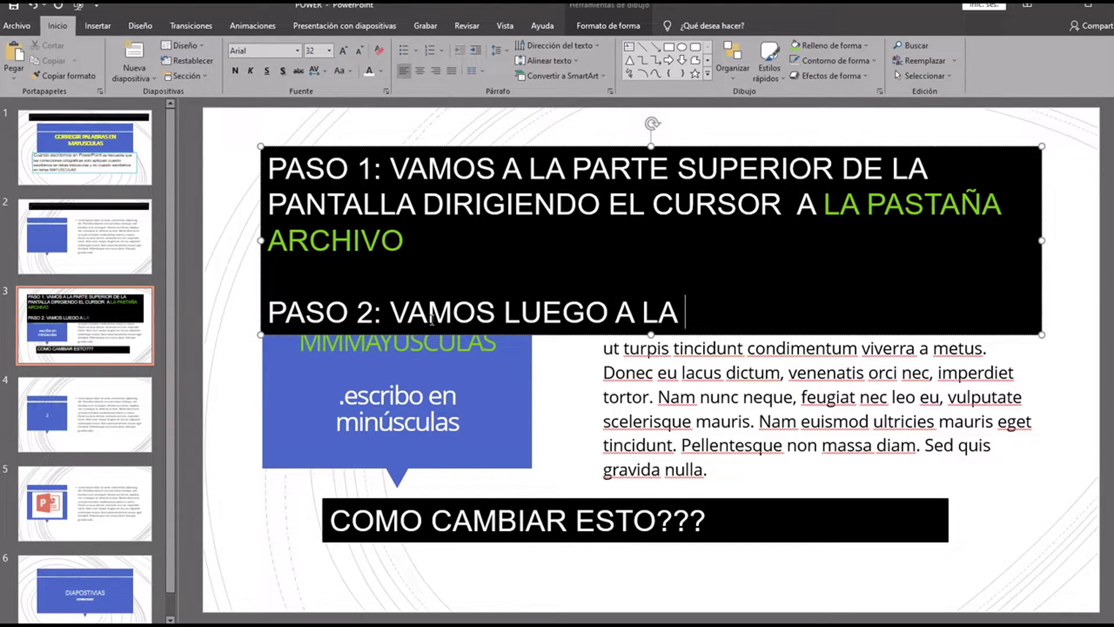
text(ULTIMA)
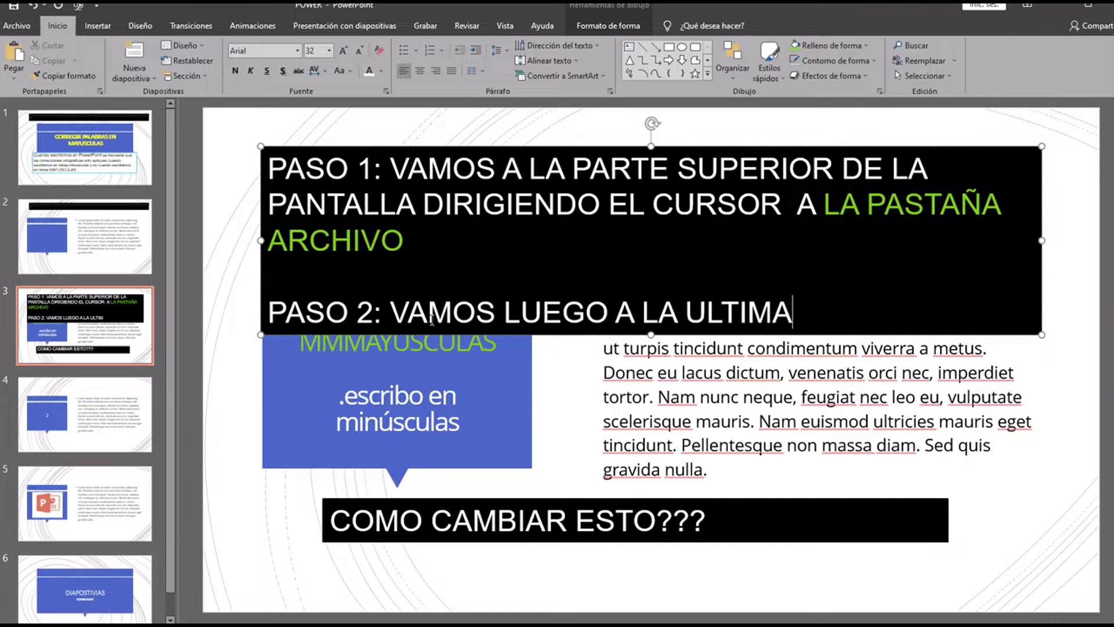
text( OPCION DE LA )
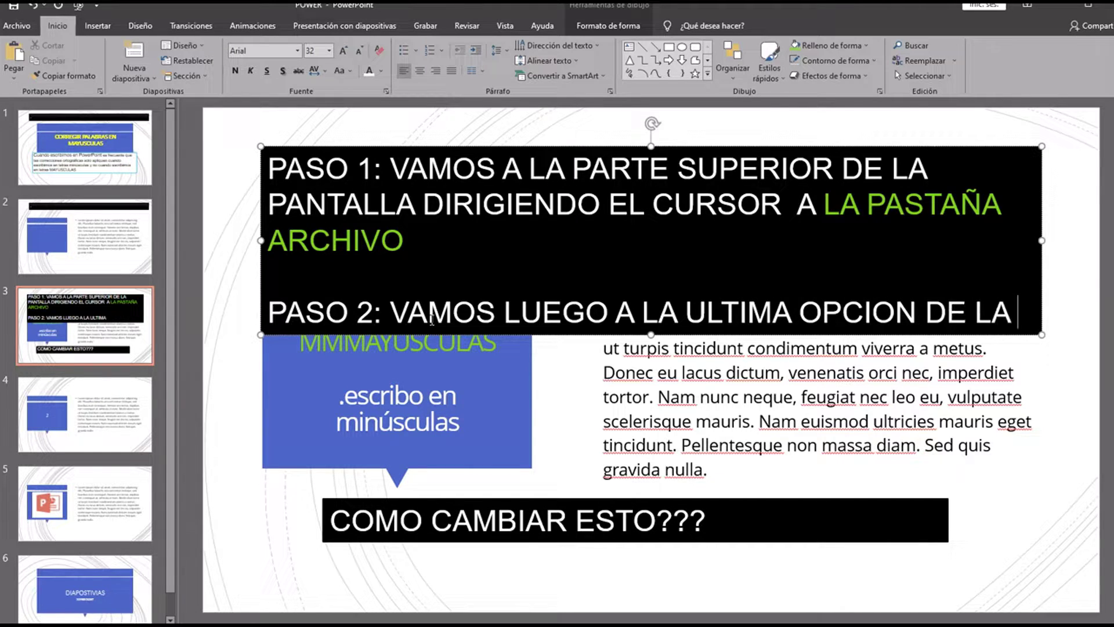
text(LISTA ,)
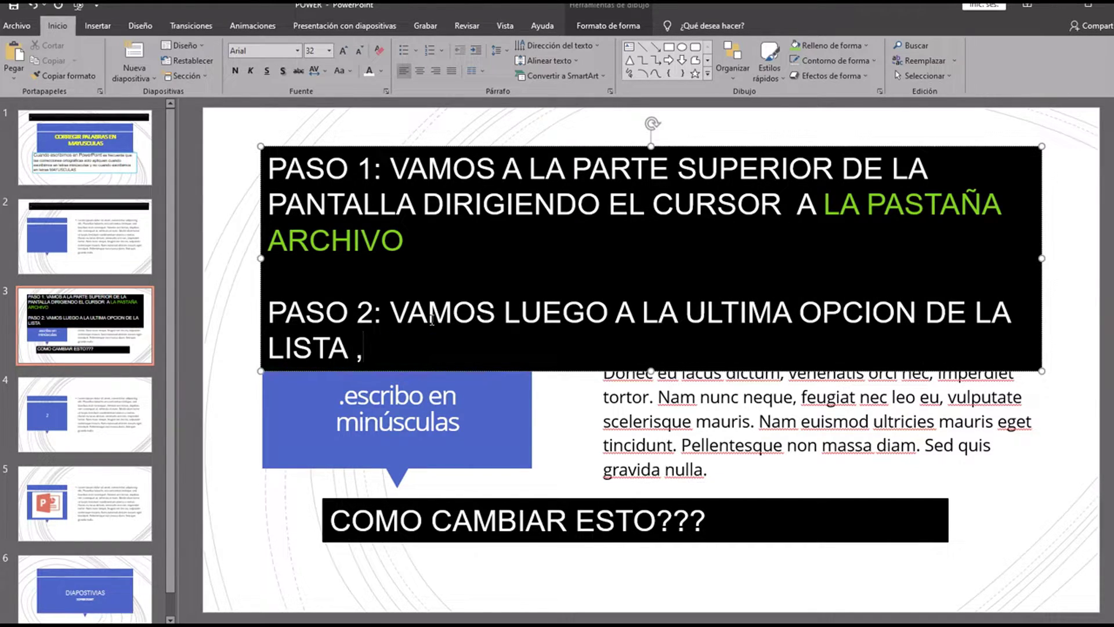
text( ES DECIR, )
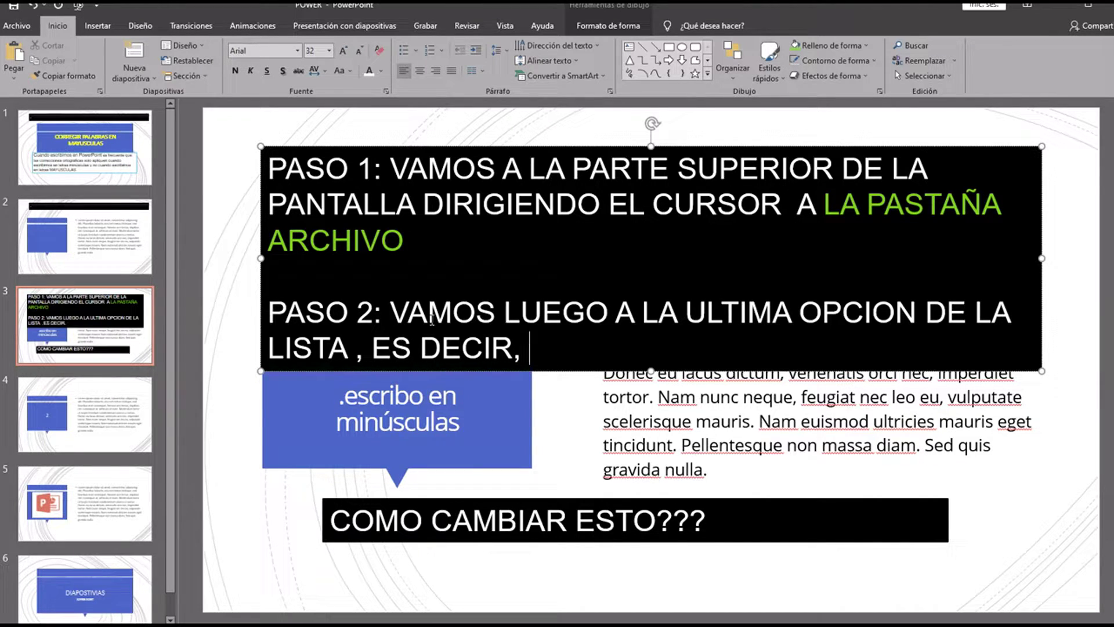
text(LA )
text(LLAMADA)
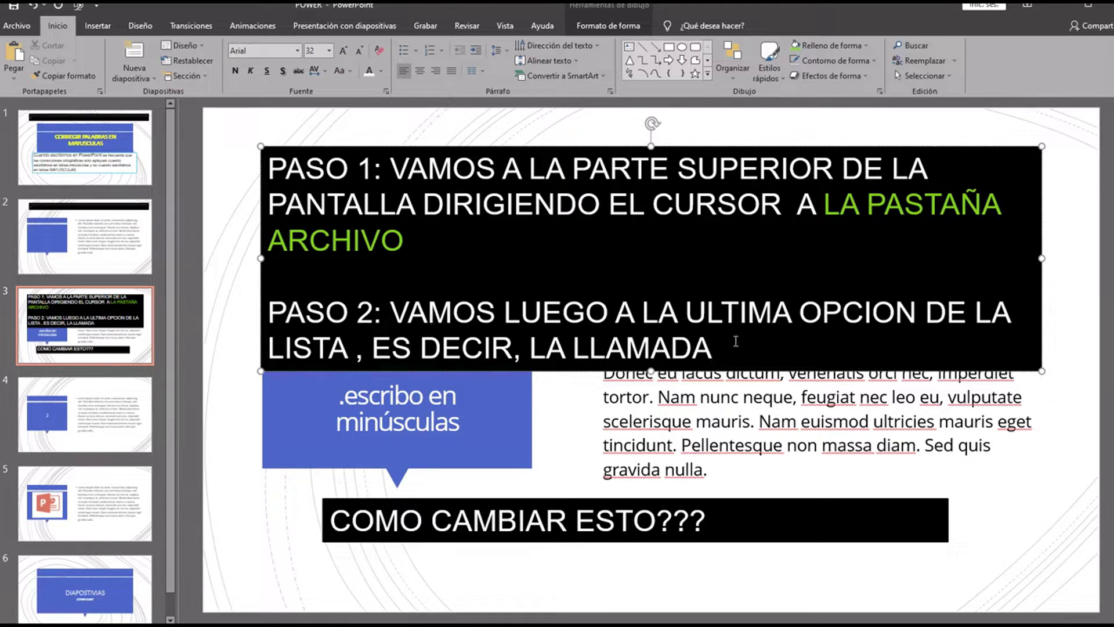
text(OPCIONES)
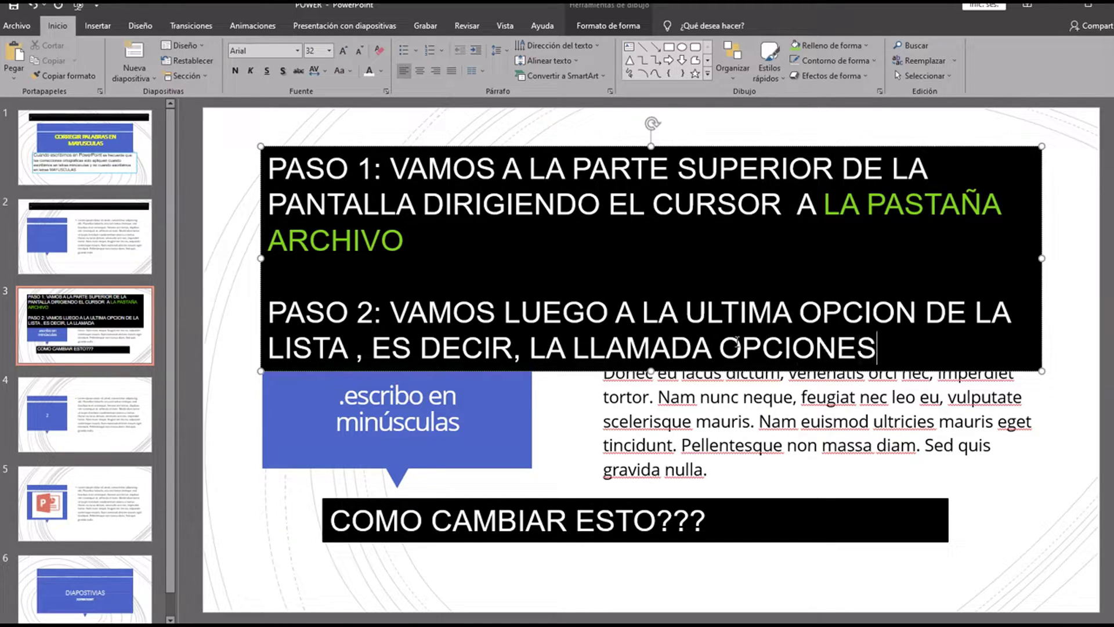
- Color the word OPCIONES green, then return to the Archivo backstage
drag(878, 348, 719, 348)
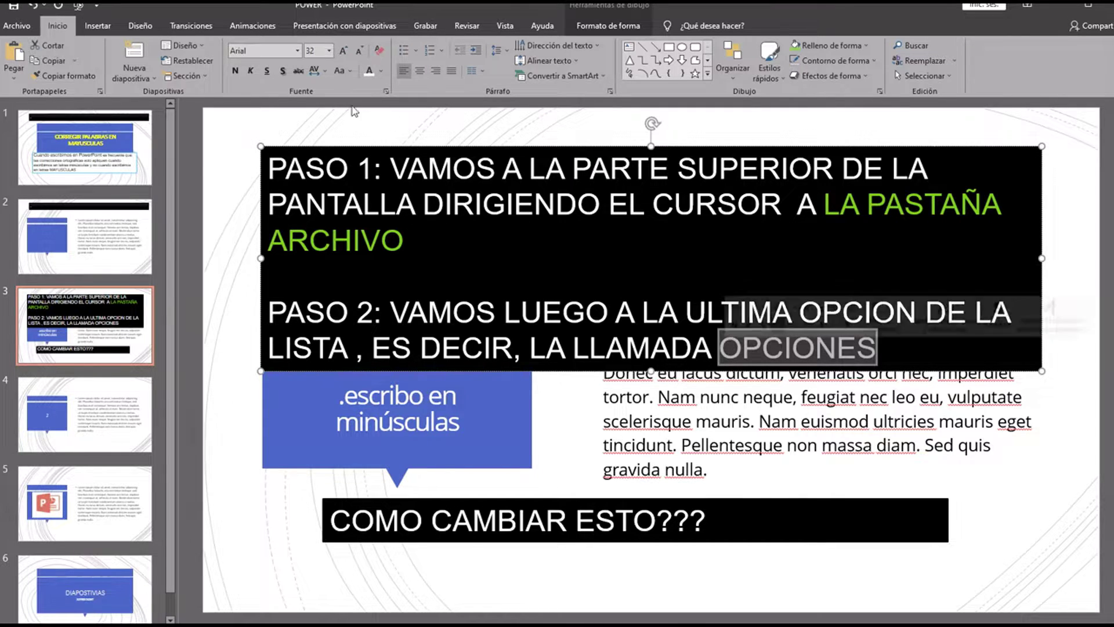
click(379, 74)
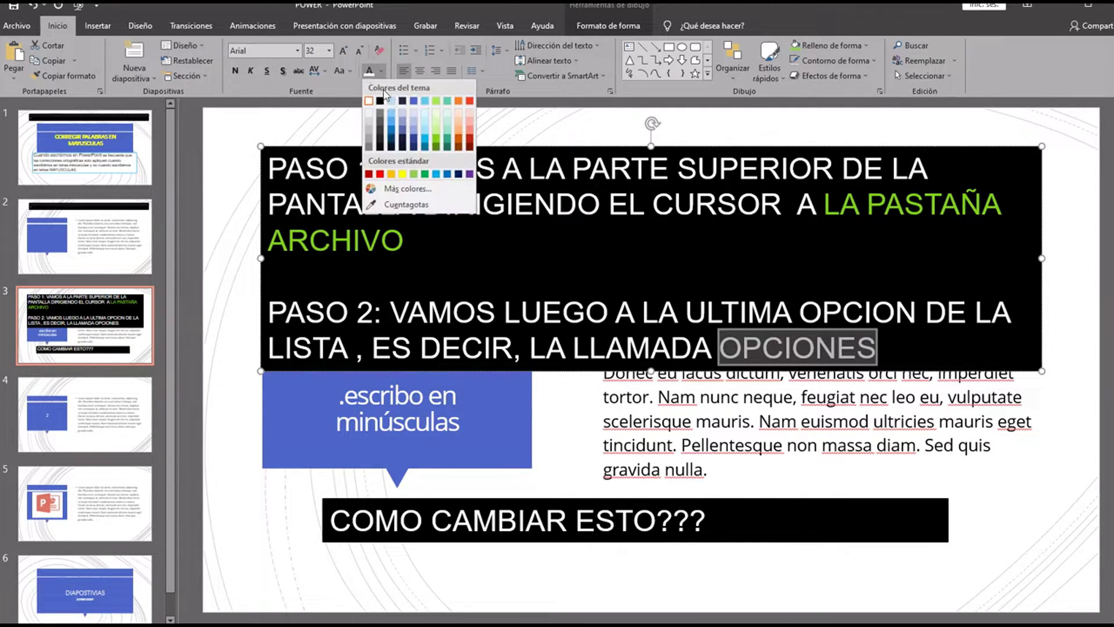
click(419, 183)
click(523, 313)
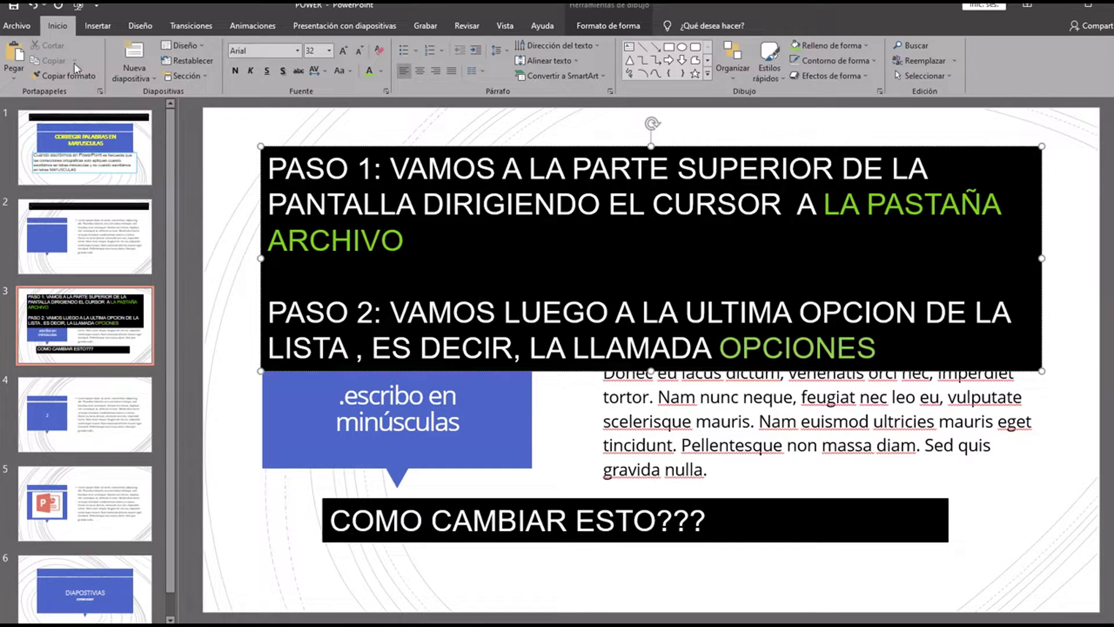
click(23, 26)
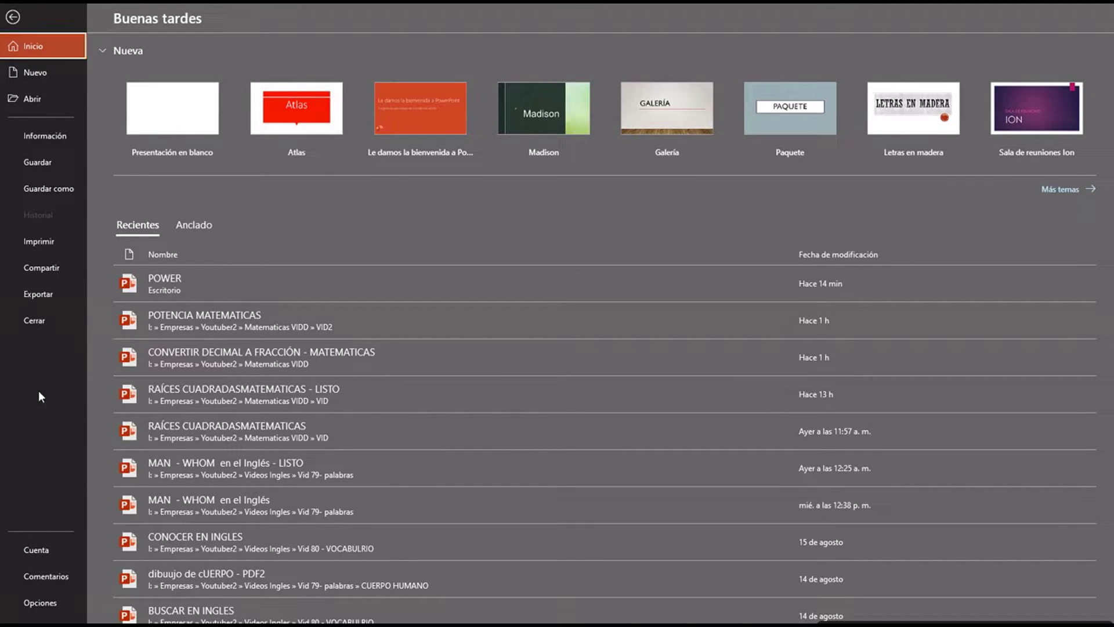
- Open PowerPoint Options on its General page and drag the window aside
click(57, 604)
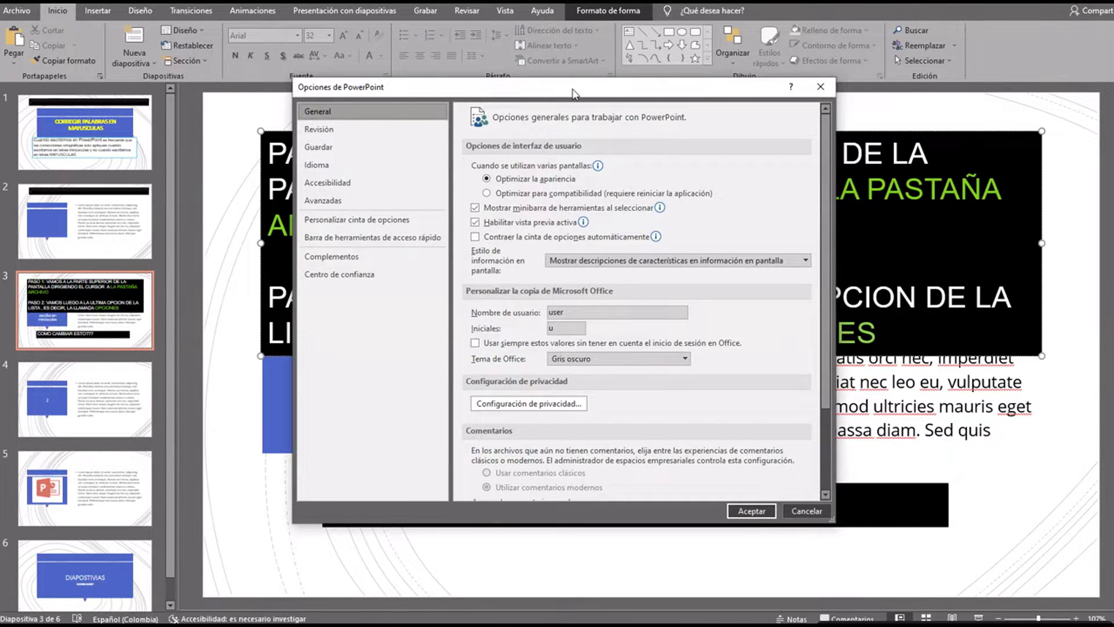
drag(574, 93, 321, 94)
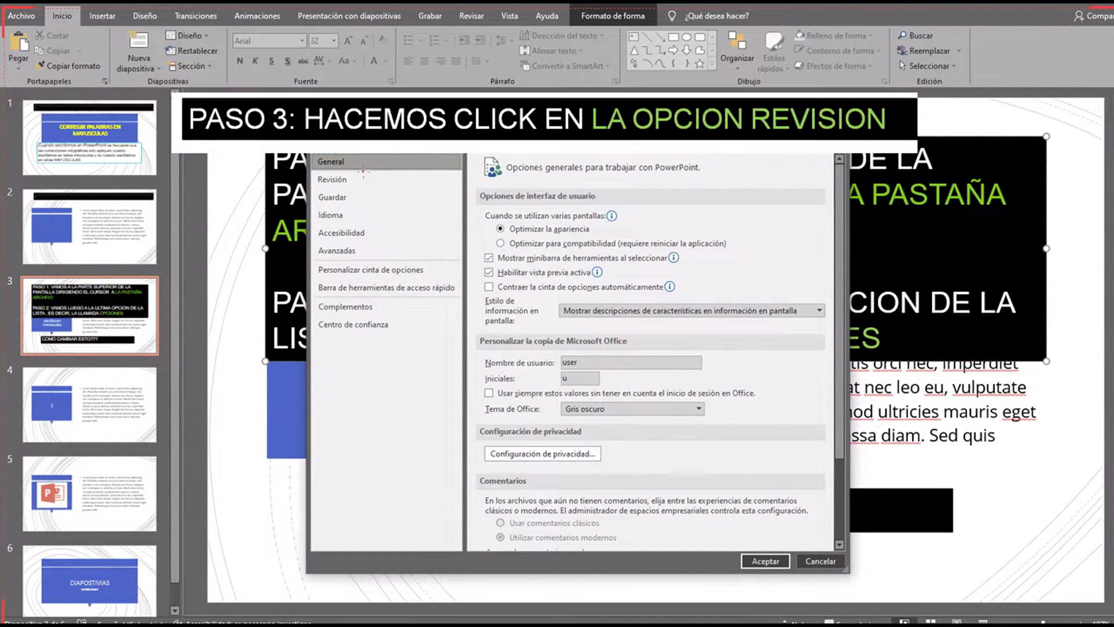
- Under Revisión, uncheck 'Omitir palabras en MAYÚSCULAS' and confirm with Aceptar
drag(323, 201, 378, 179)
mouse_move(312, 162)
mouse_down()
mouse_move(327, 208)
mouse_move(365, 174)
mouse_move(379, 211)
mouse_up()
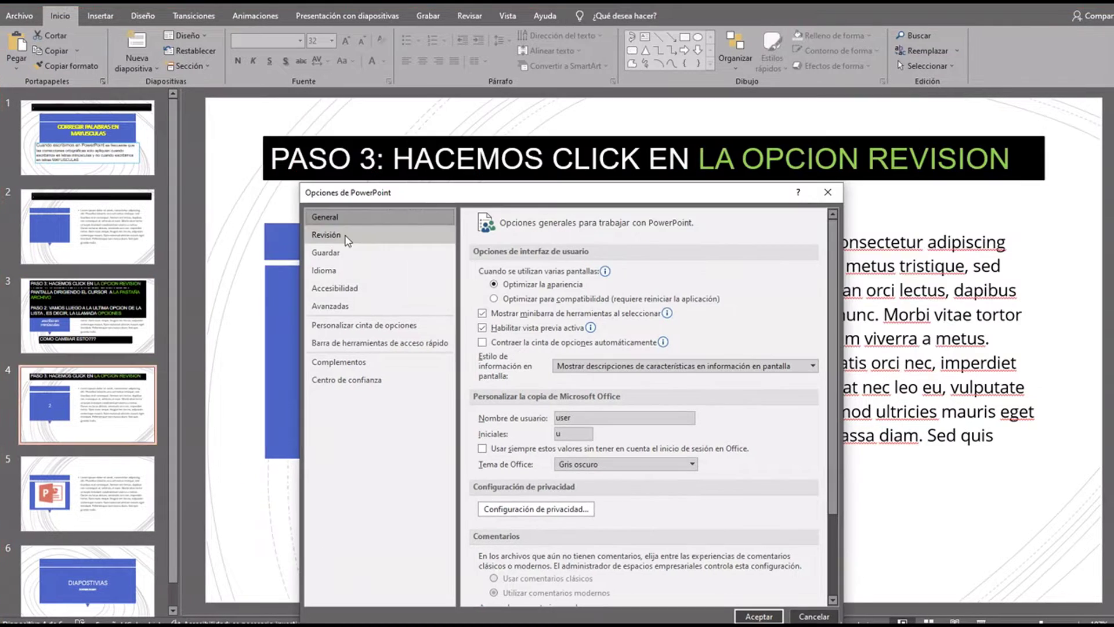
click(351, 238)
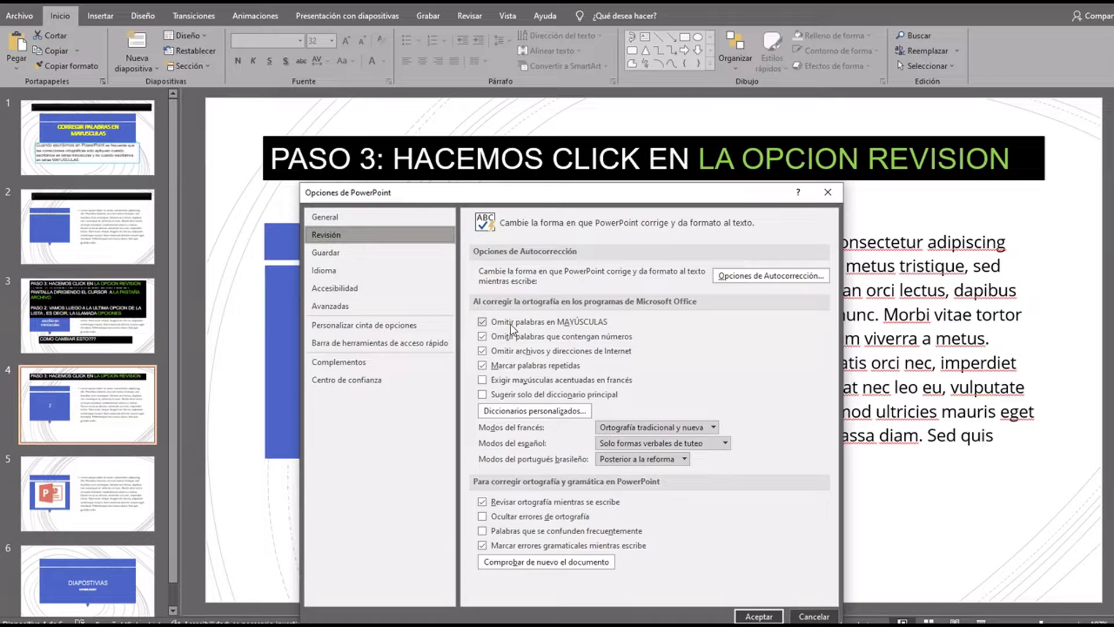
click(511, 328)
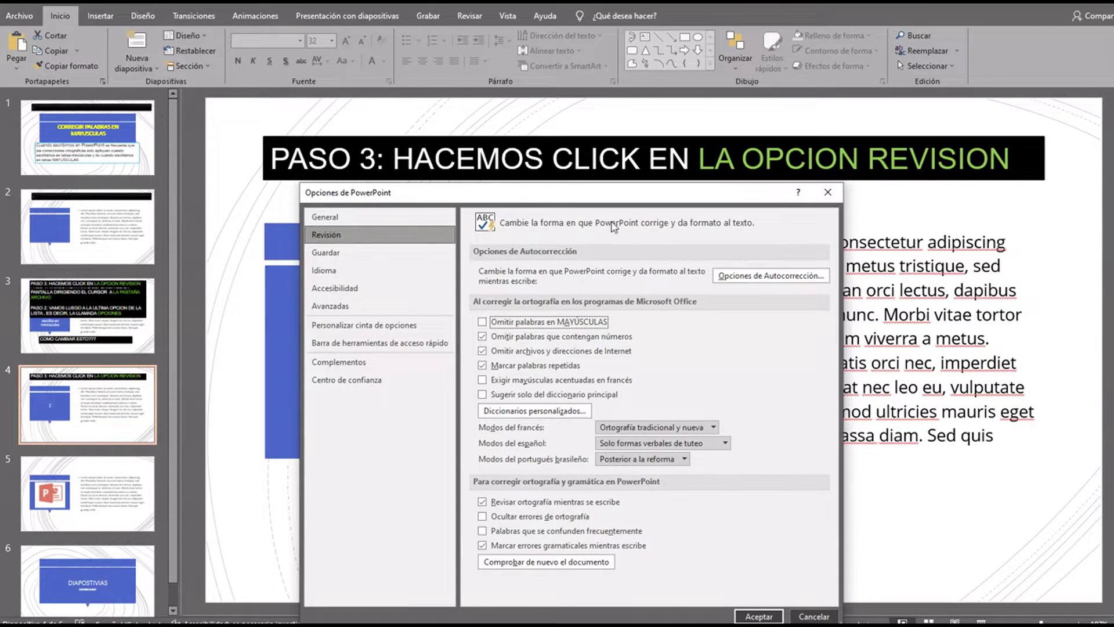
drag(604, 200, 627, 103)
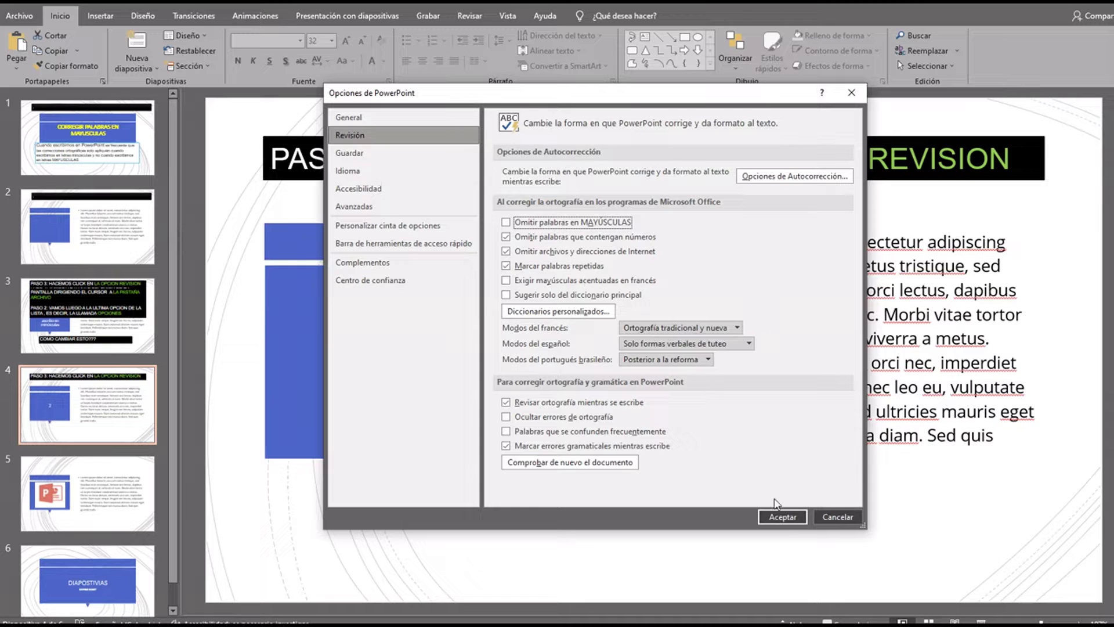
click(781, 518)
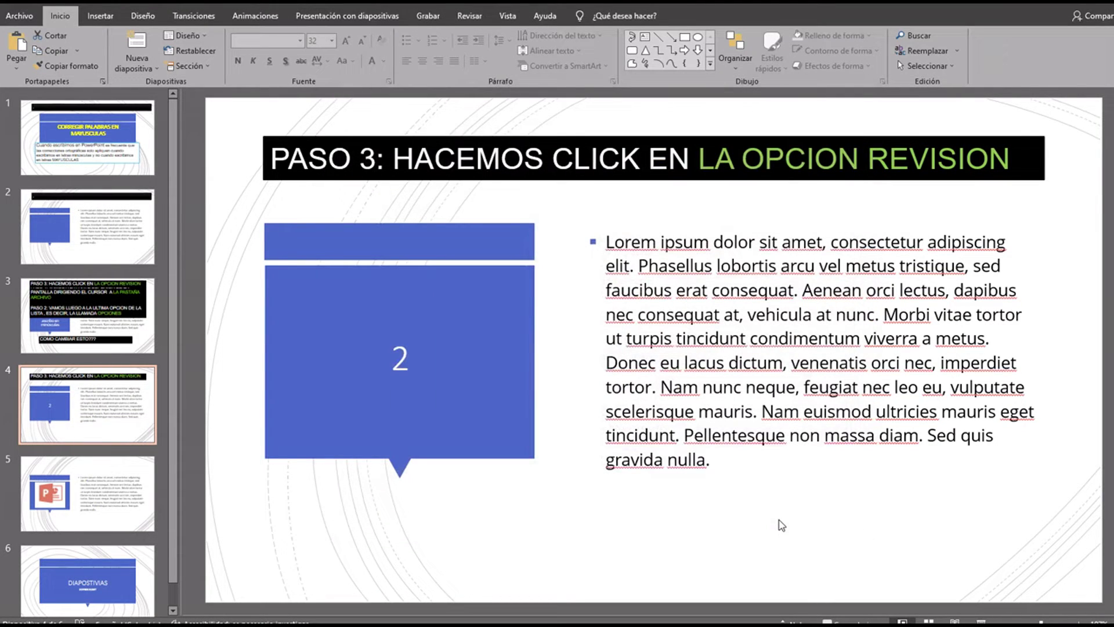
- On slide 3, delete the PASO 1/PASO 2 box and the 'COMO CAMBIAR ESTO???' box
click(88, 316)
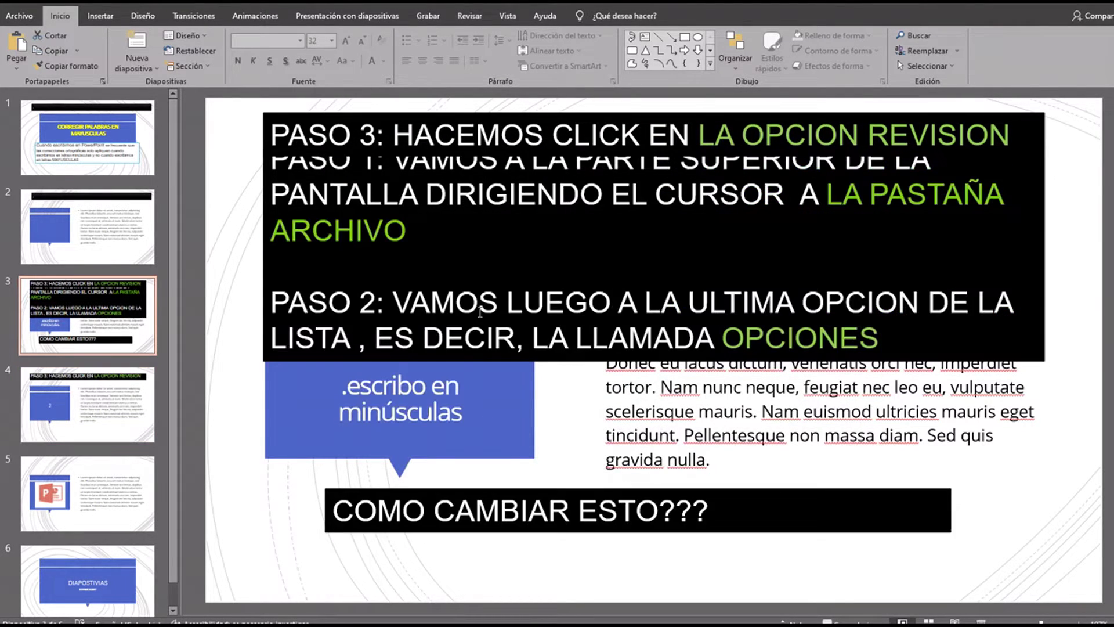
click(546, 362)
key(Delete)
click(519, 489)
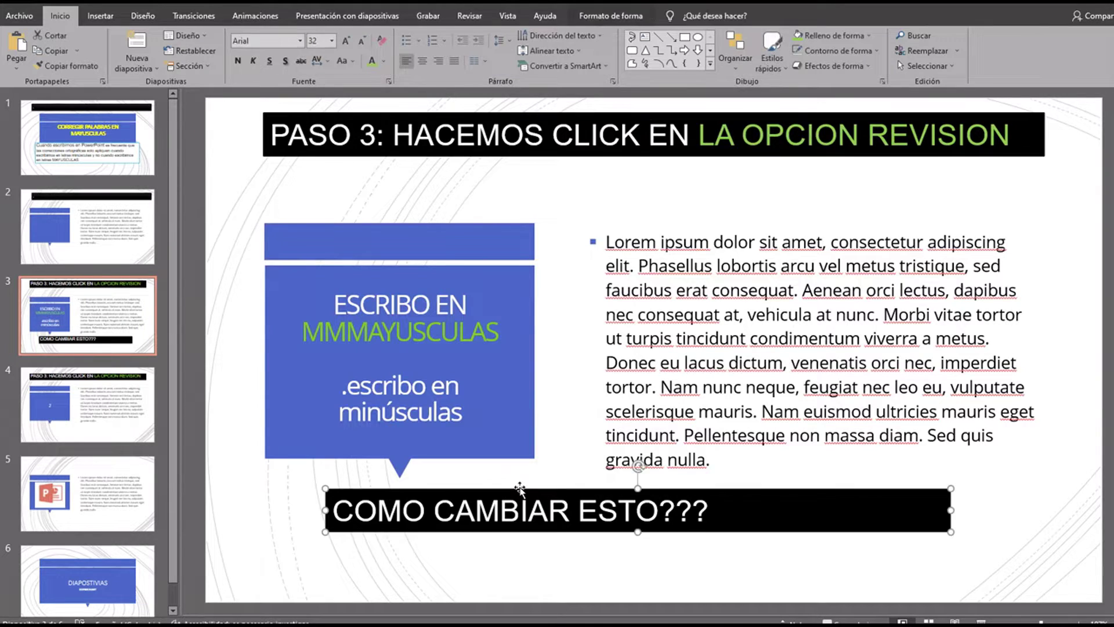
key(Delete)
- Replace the top caption with 'AHORA LA CORRECCION ORTOGRAFICA EN MAYUSCULA ES AUTOMATICA'
click(420, 360)
click(443, 355)
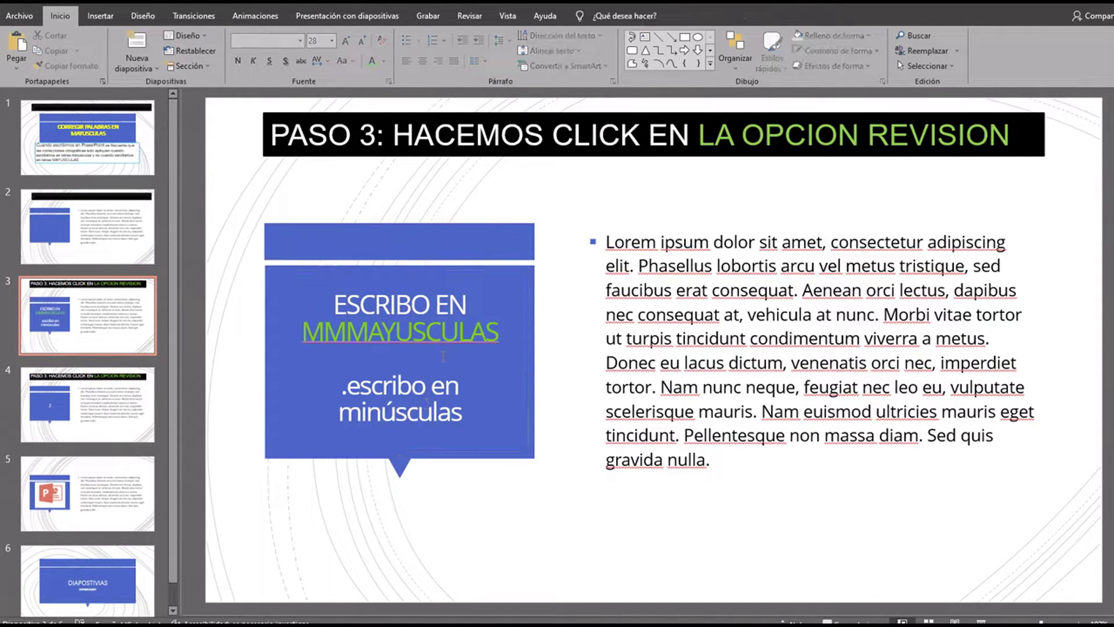
click(409, 333)
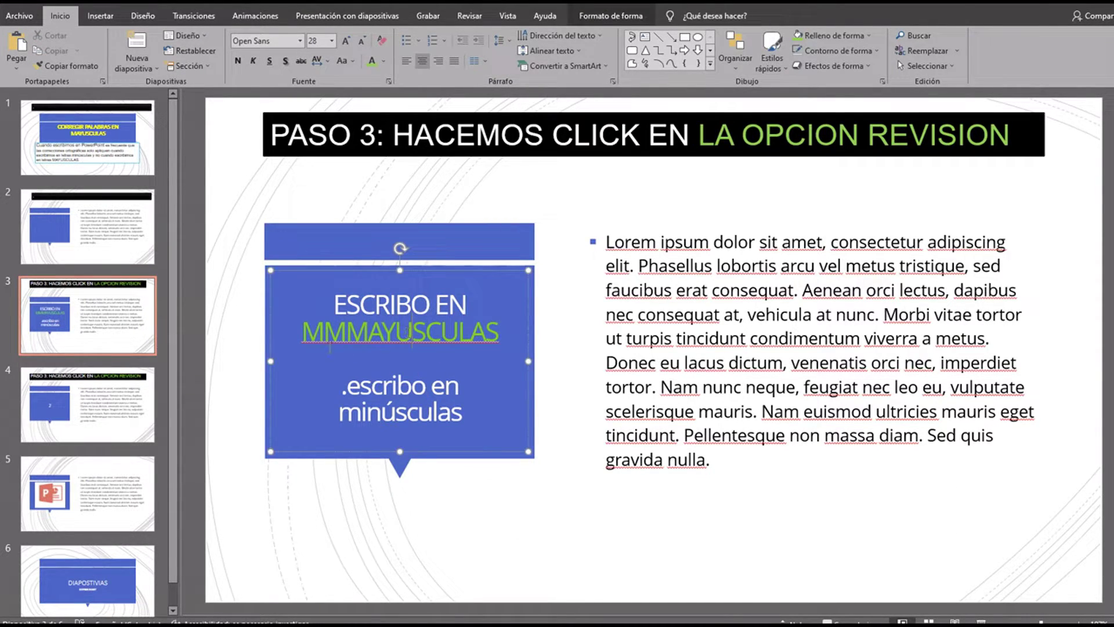
double_click(412, 333)
click(401, 142)
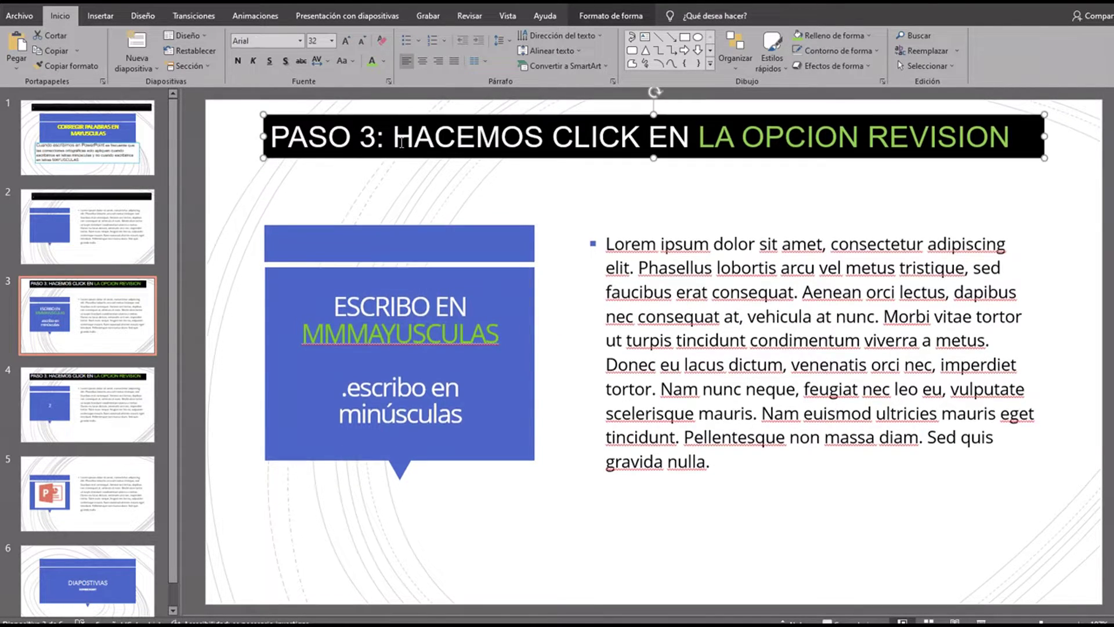
triple_click(401, 142)
text(A)
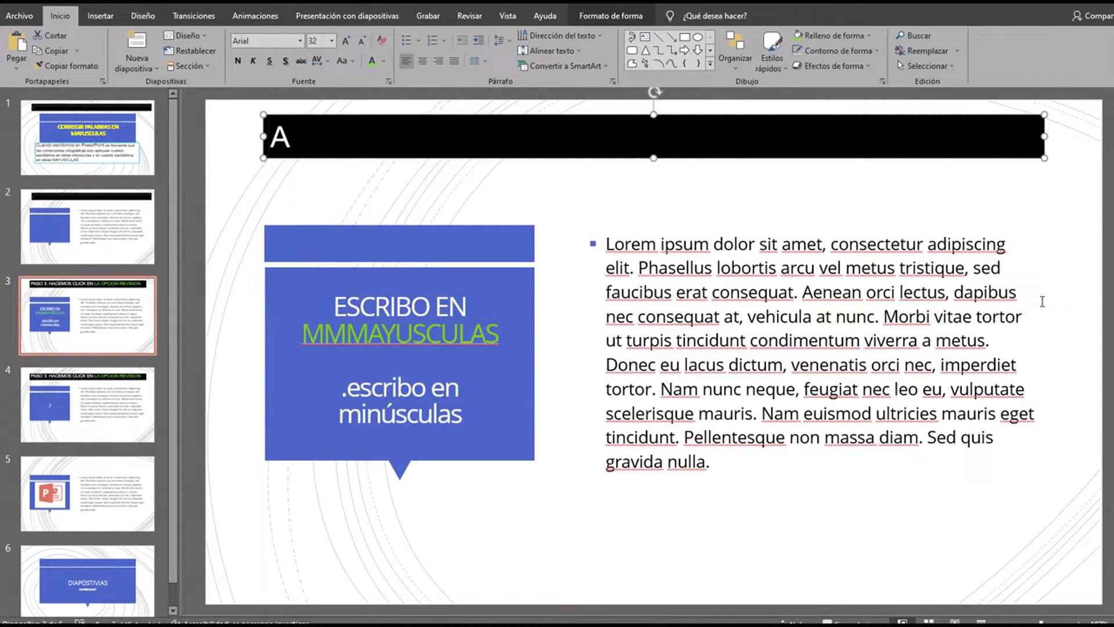
text(HORA )
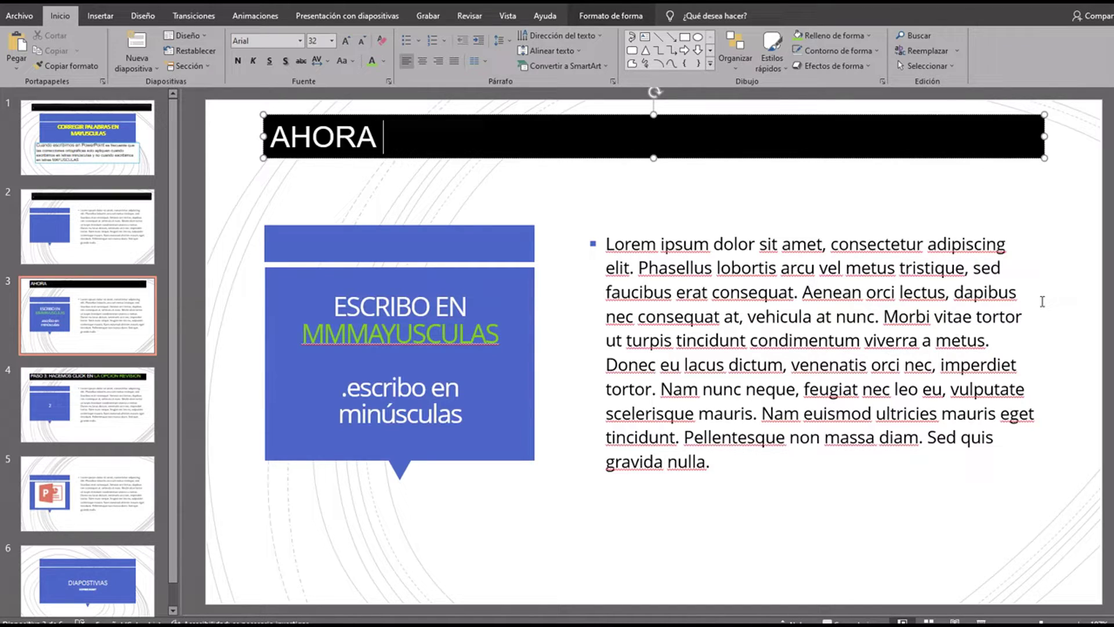
text(LA )
text(CORRECCION )
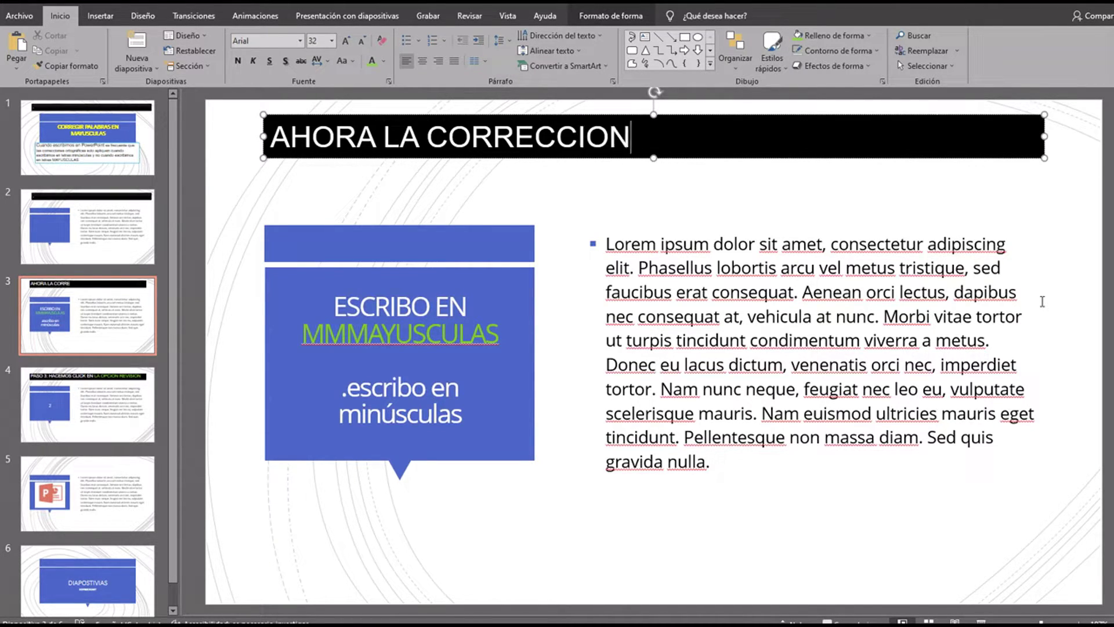
text(ORTOGR)
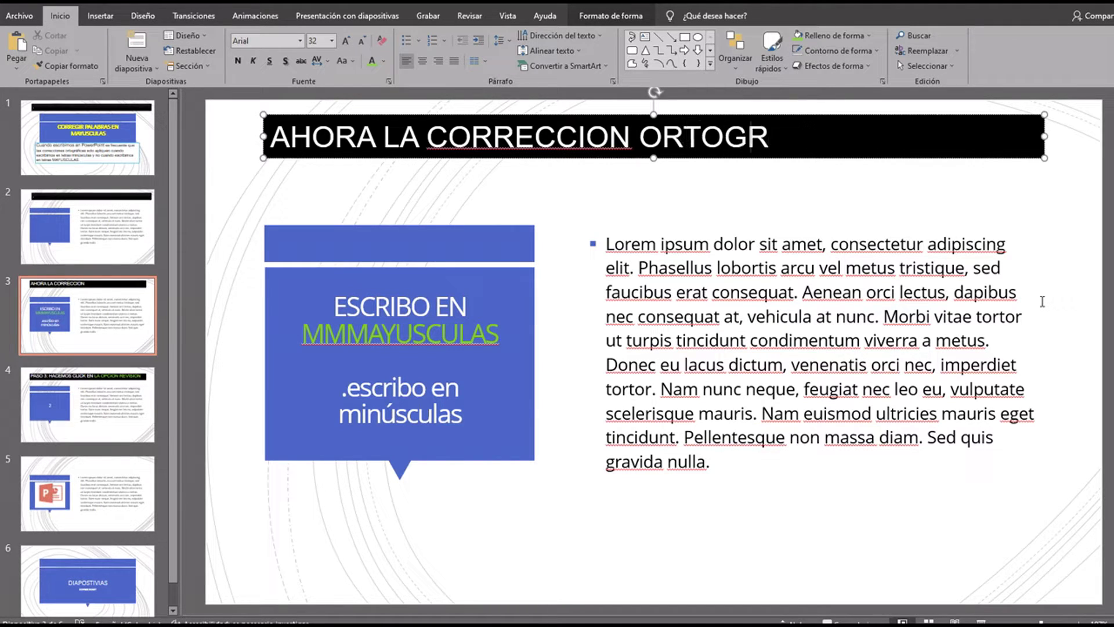
text(AFICA EN MAY)
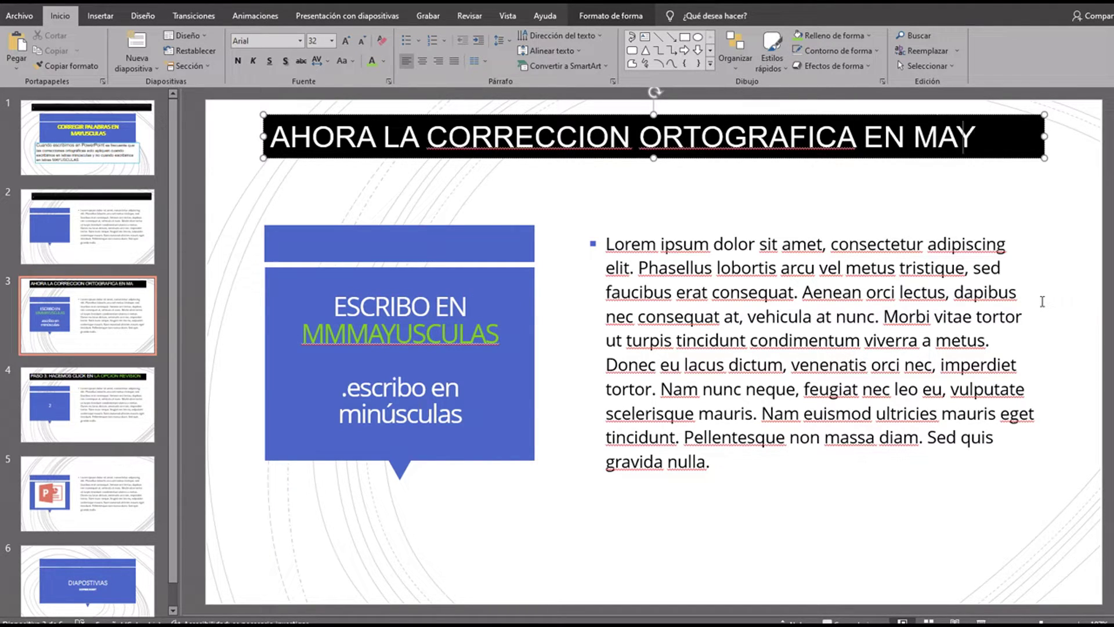
text(USCULA ES )
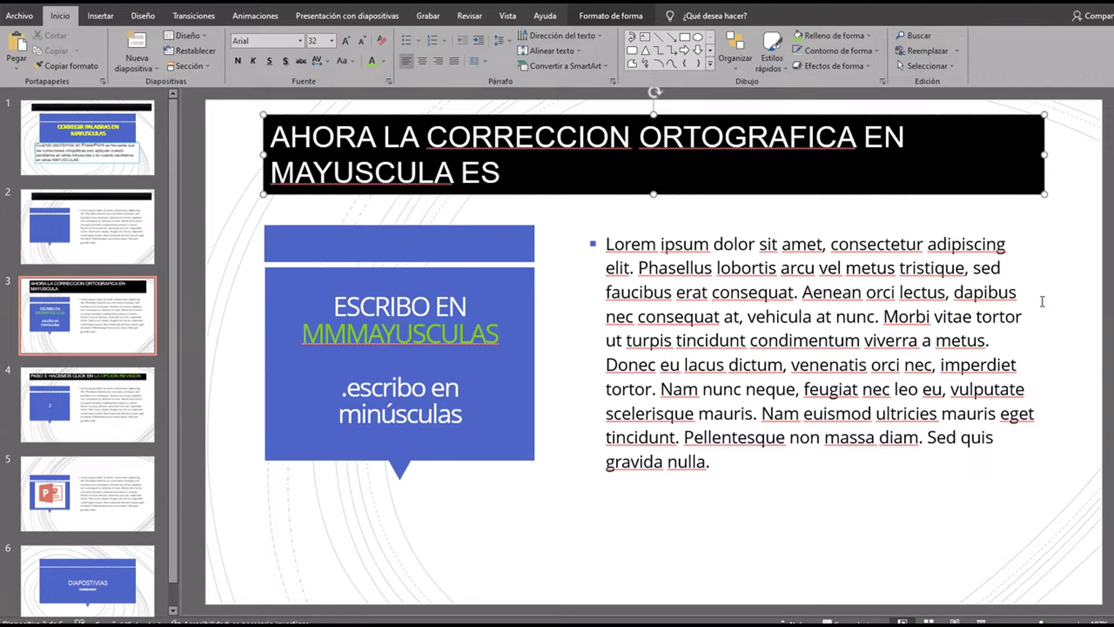
text(AUTOMATI)
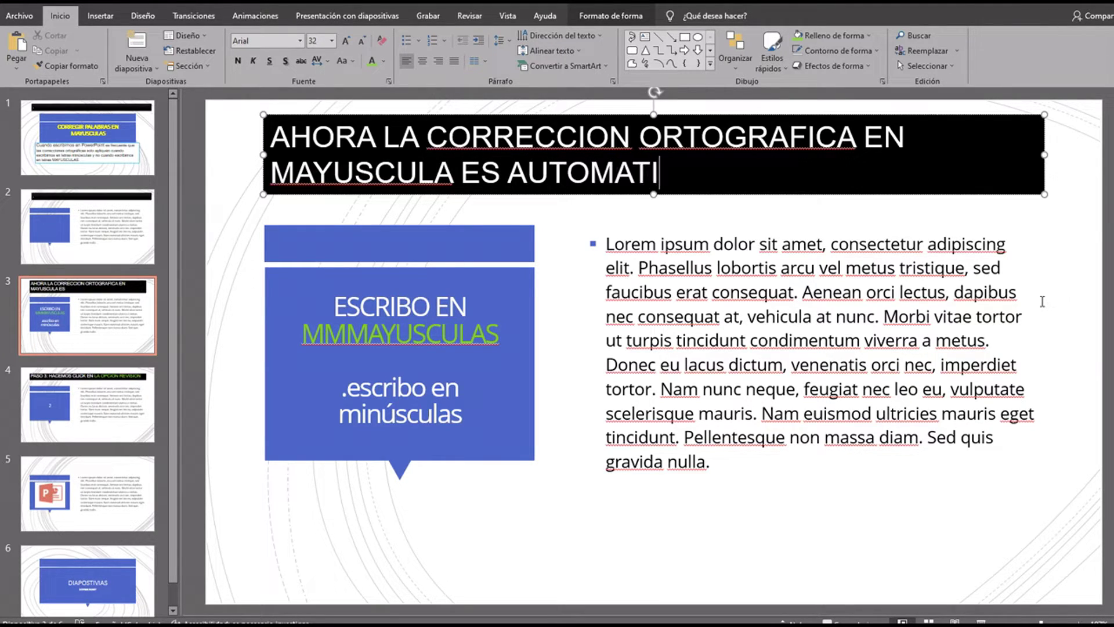
text(CA)
- Accept the spellings CORRECCIÓN, ORTOGRÁFICA, MAYÚSCULA, AUTOMÁTICA and MAYÚSCULAS
right_click(518, 149)
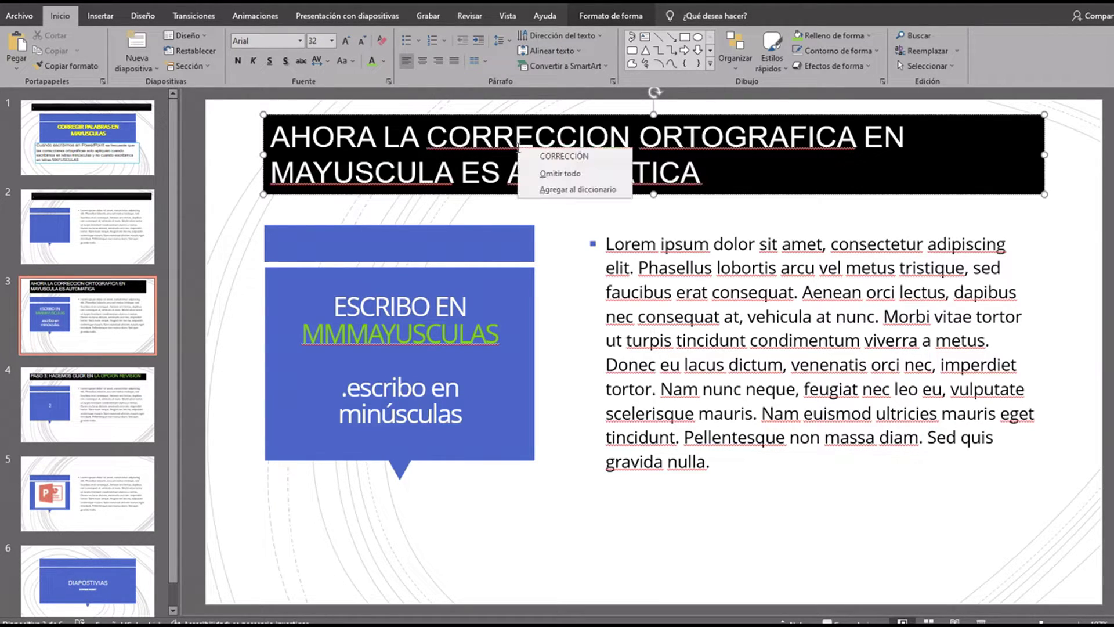
click(533, 157)
right_click(708, 130)
click(736, 145)
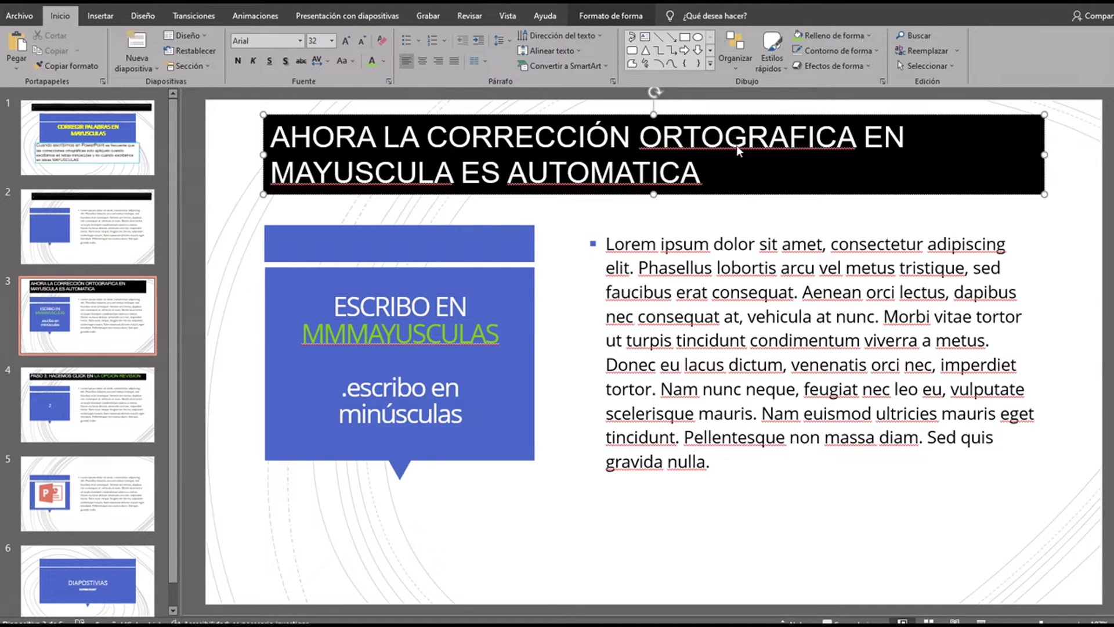
right_click(406, 173)
click(452, 187)
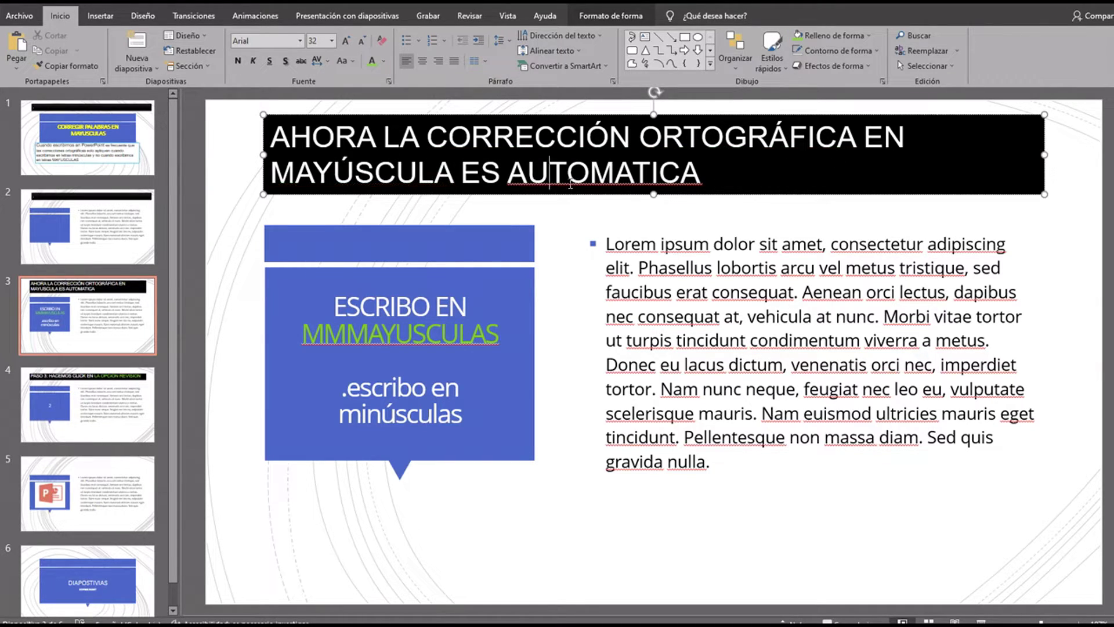
right_click(552, 177)
click(595, 187)
right_click(396, 338)
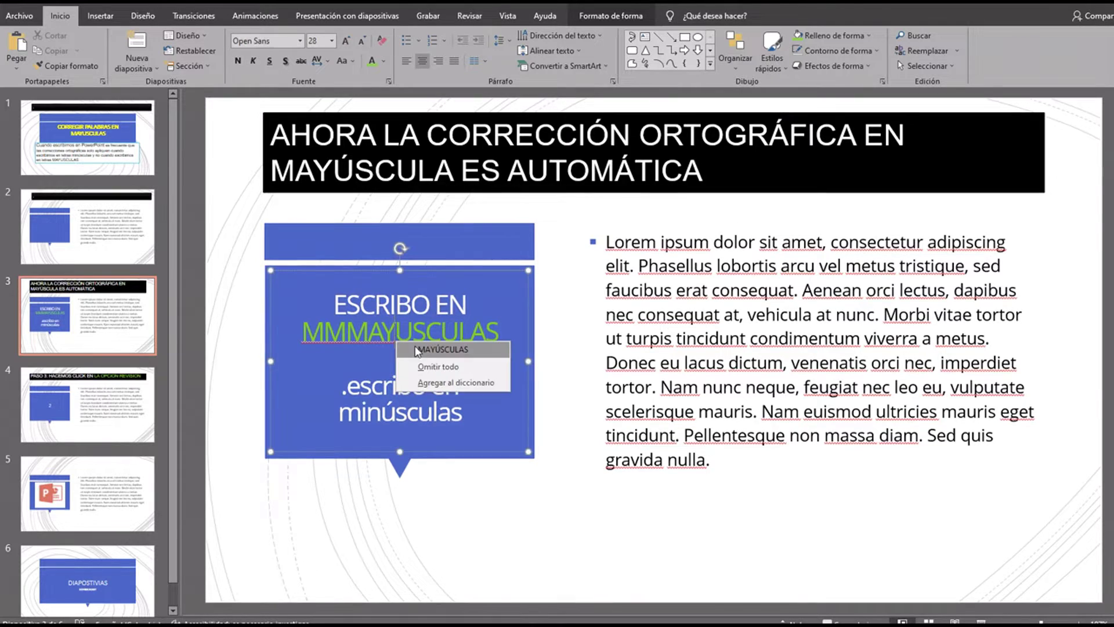
click(420, 346)
- Paste a new black caption box near the bottom and type 'Y EN CASO DE QUE QUERRAMOS'
click(502, 539)
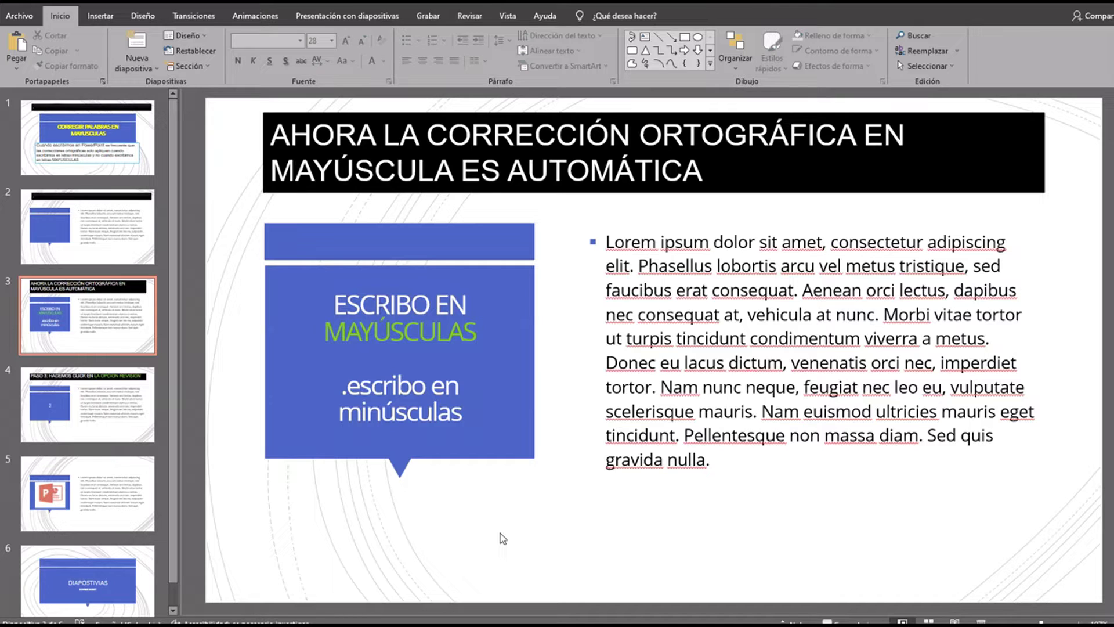
key(ctrl+v)
text(Y)
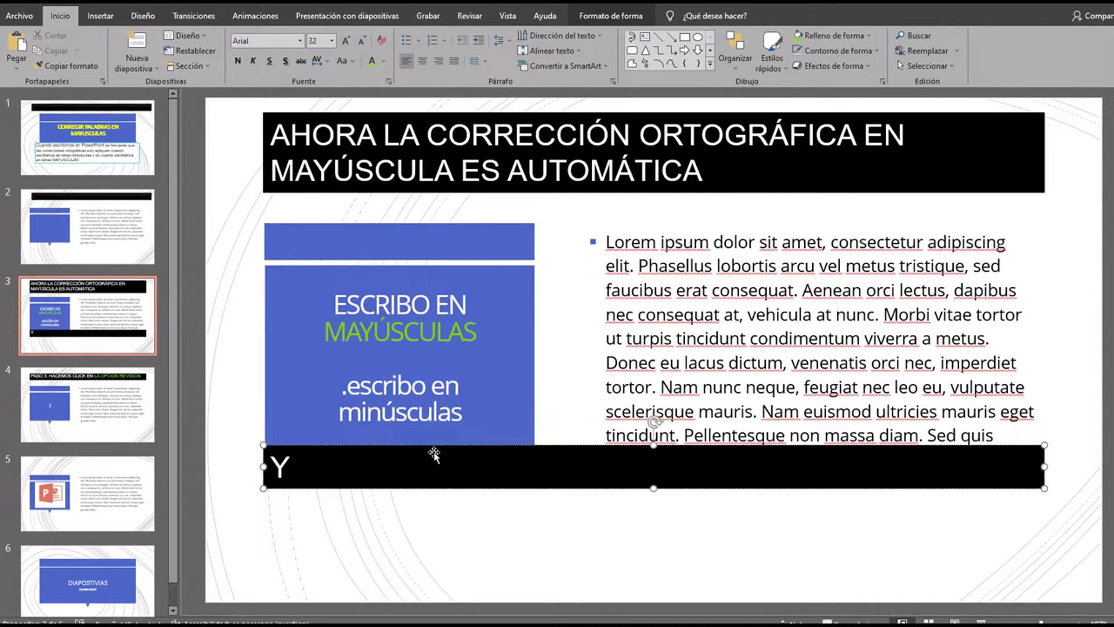
text( EN CASO DE )
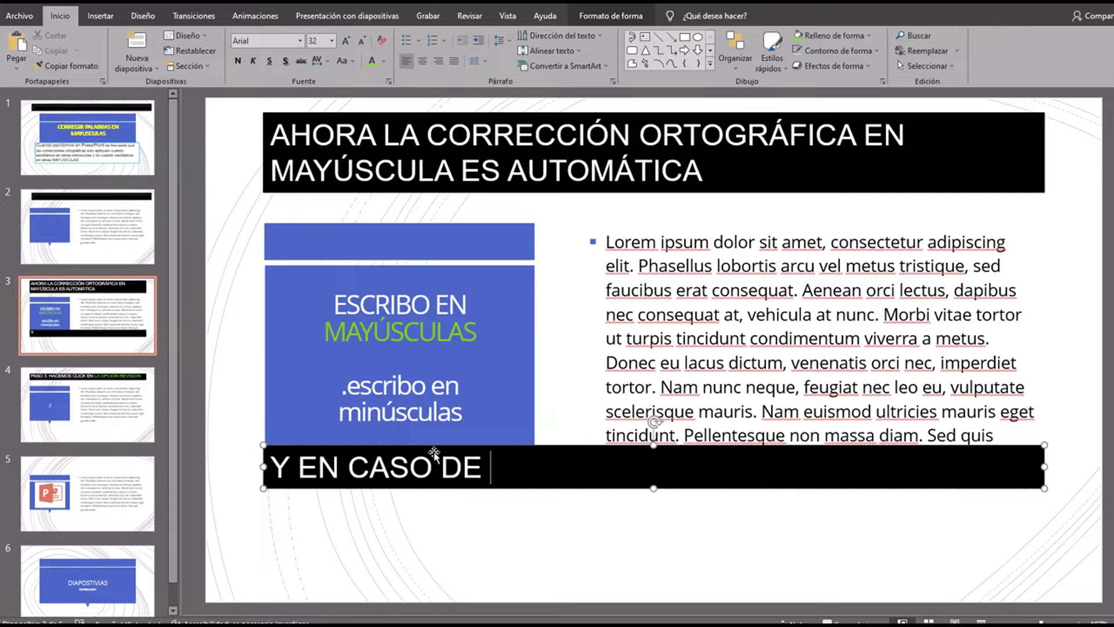
text(QUE )
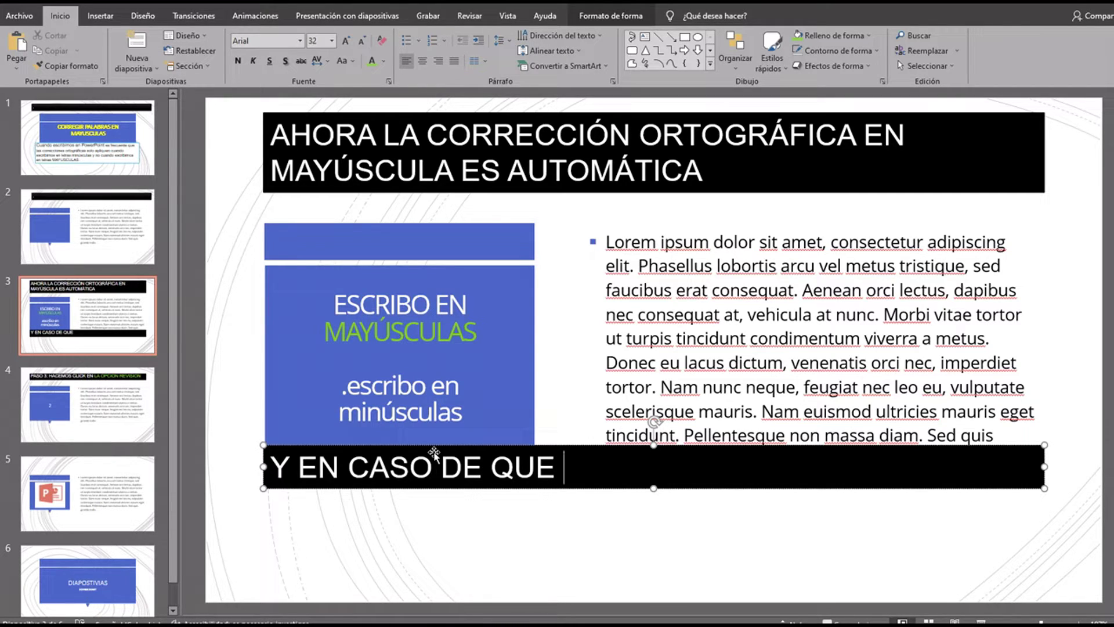
text(QUERR)
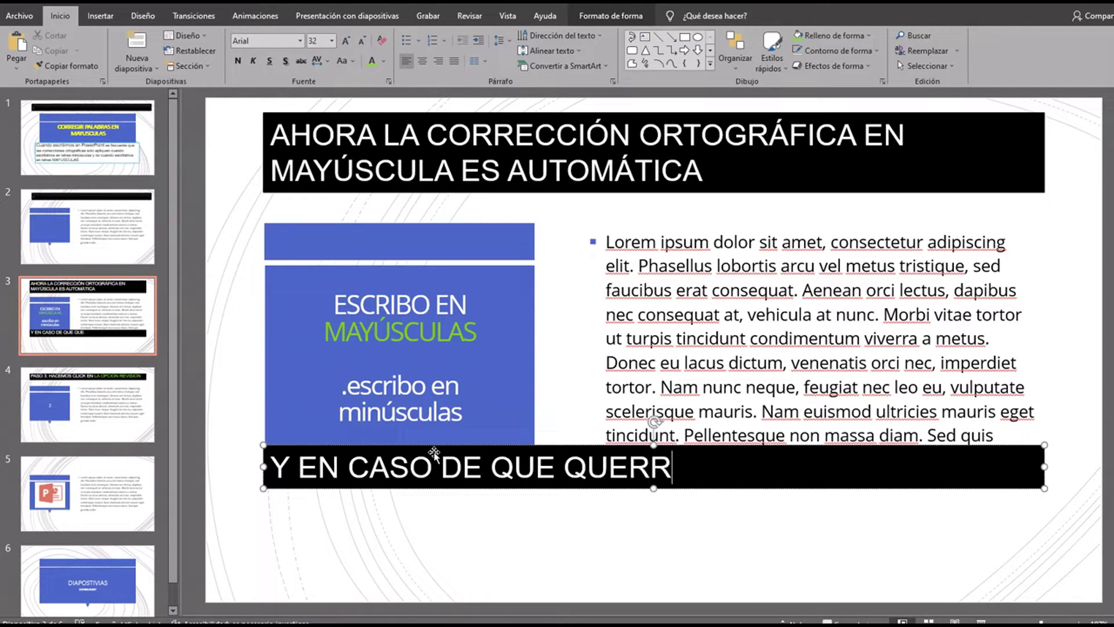
text(AMOS)
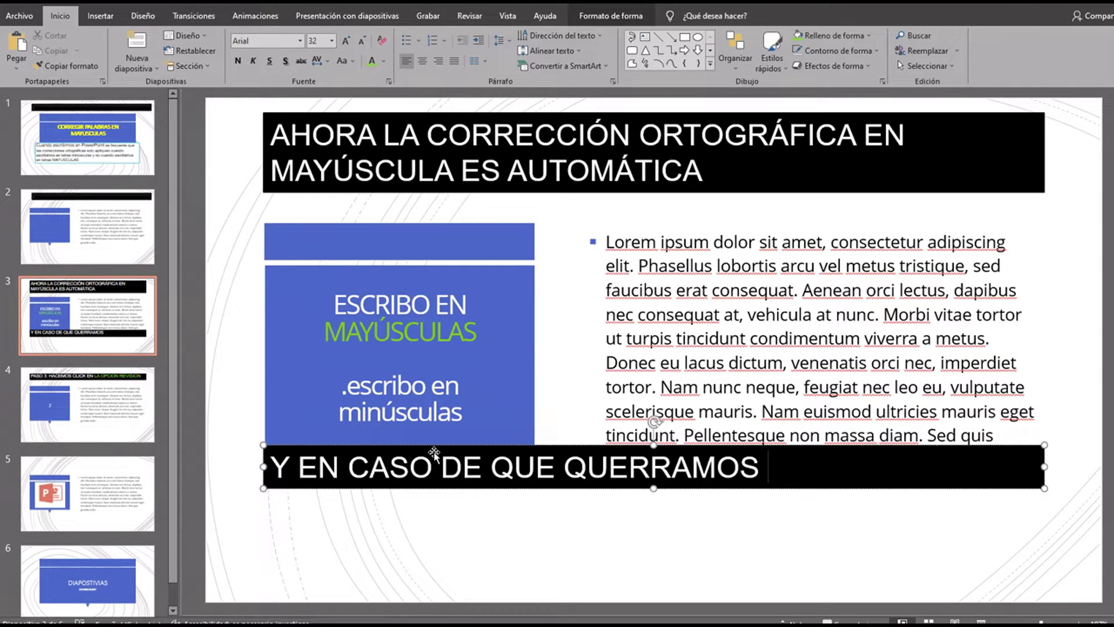
- Correct QUERRAMOS to the suggested QUERAMOS
key(Left)
key(Left)
key(Left)
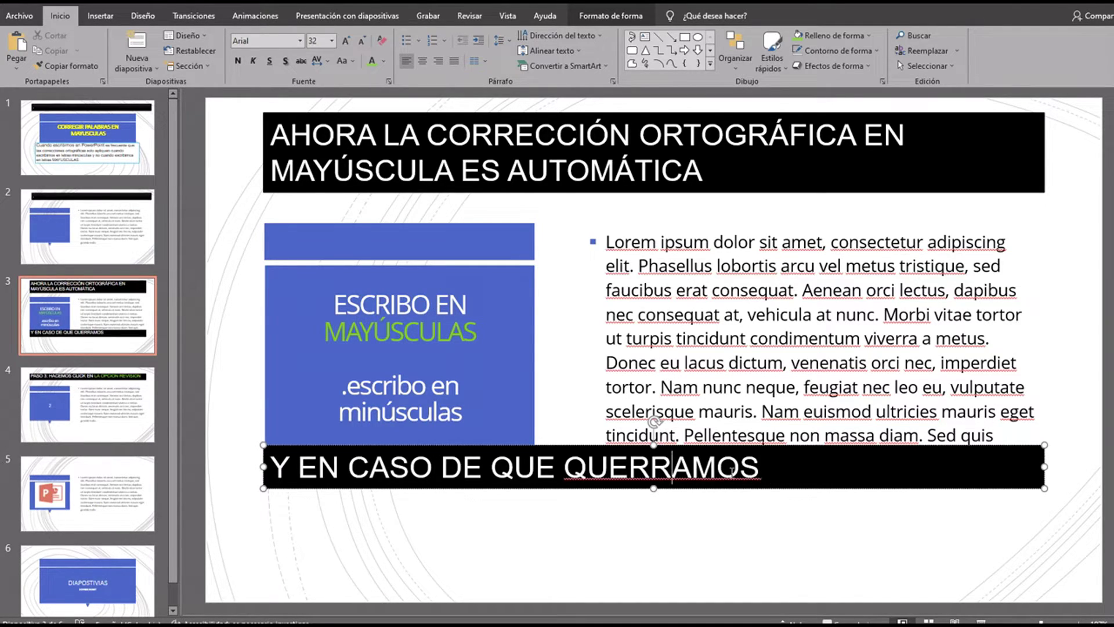
right_click(682, 467)
click(698, 475)
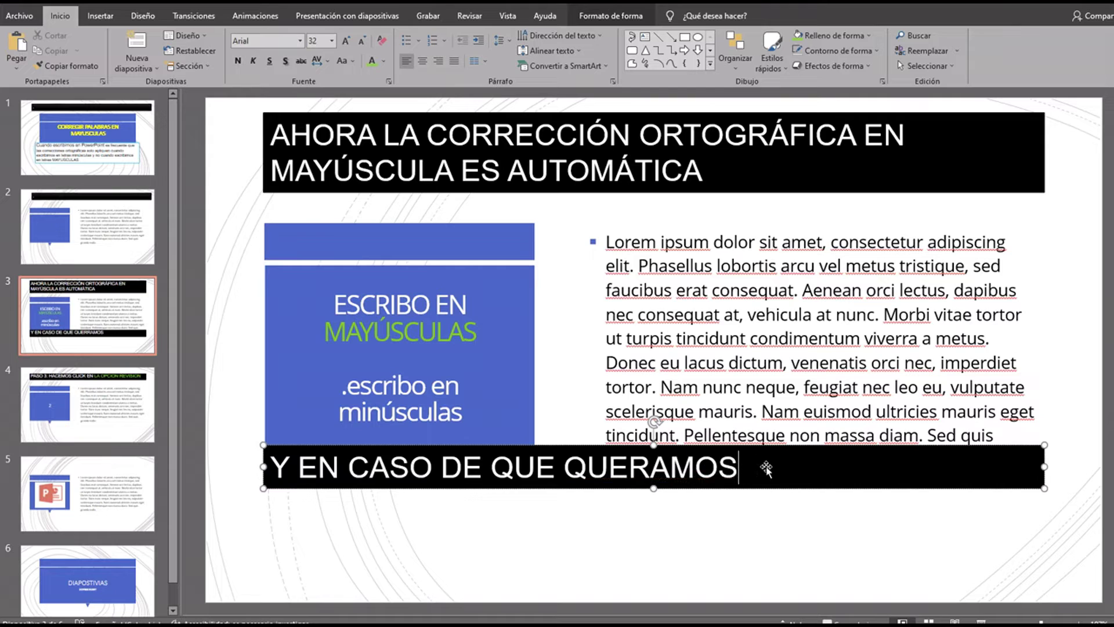
- Finish the caption with 'VOLVER TODO A COMO ESTABA ANTES SEGUIMOS LOS MISMOS PASOS'
key(End)
text(VOLVE)
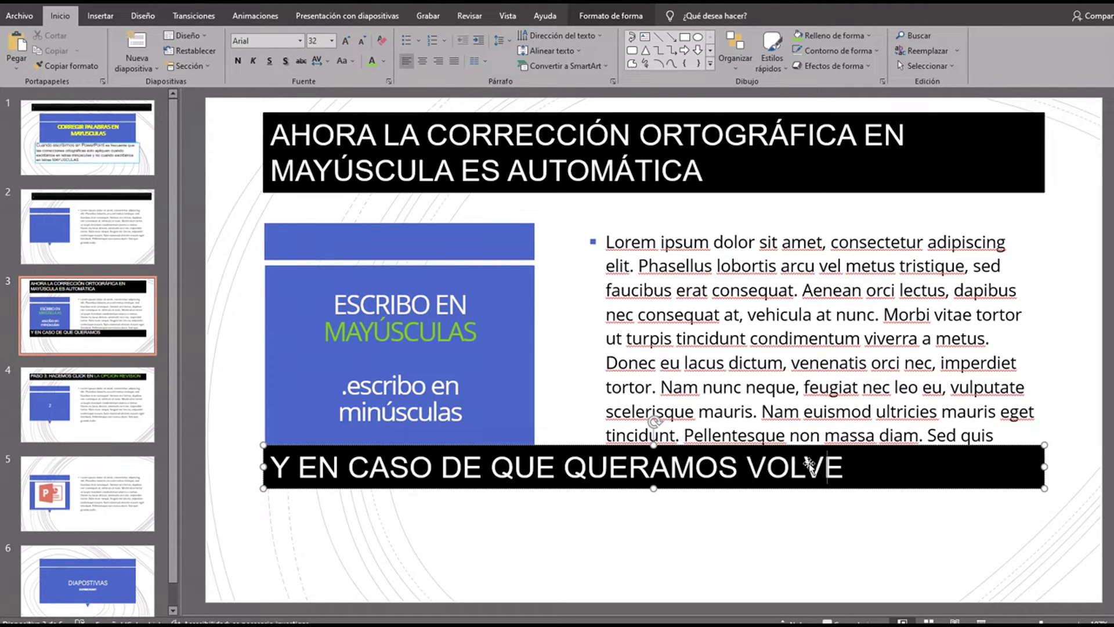
text(R TODO A COMO)
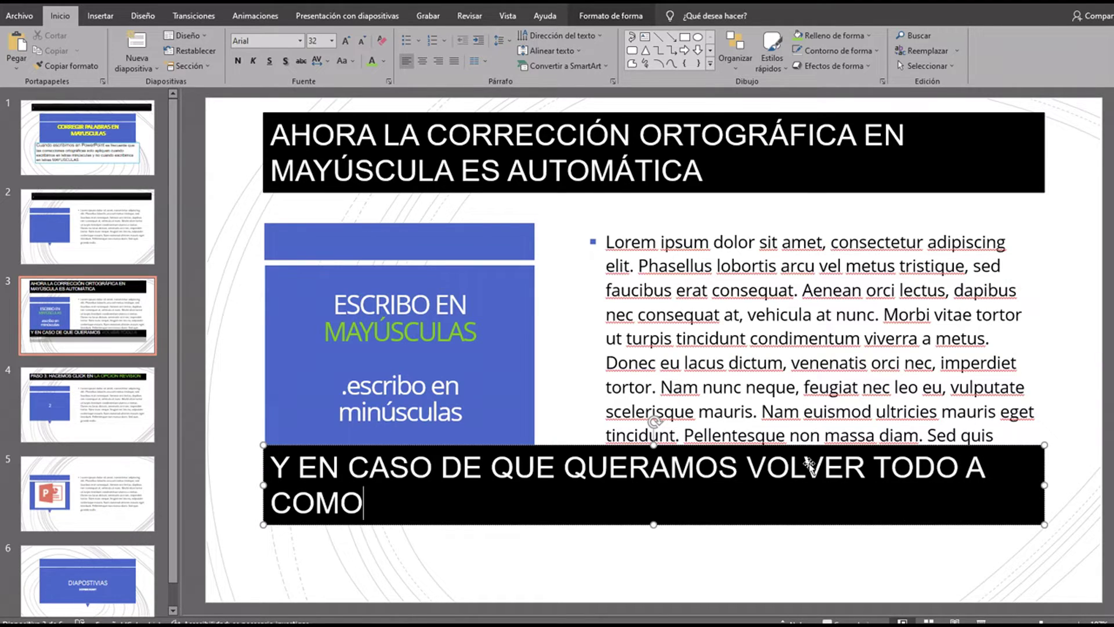
text( ESTA)
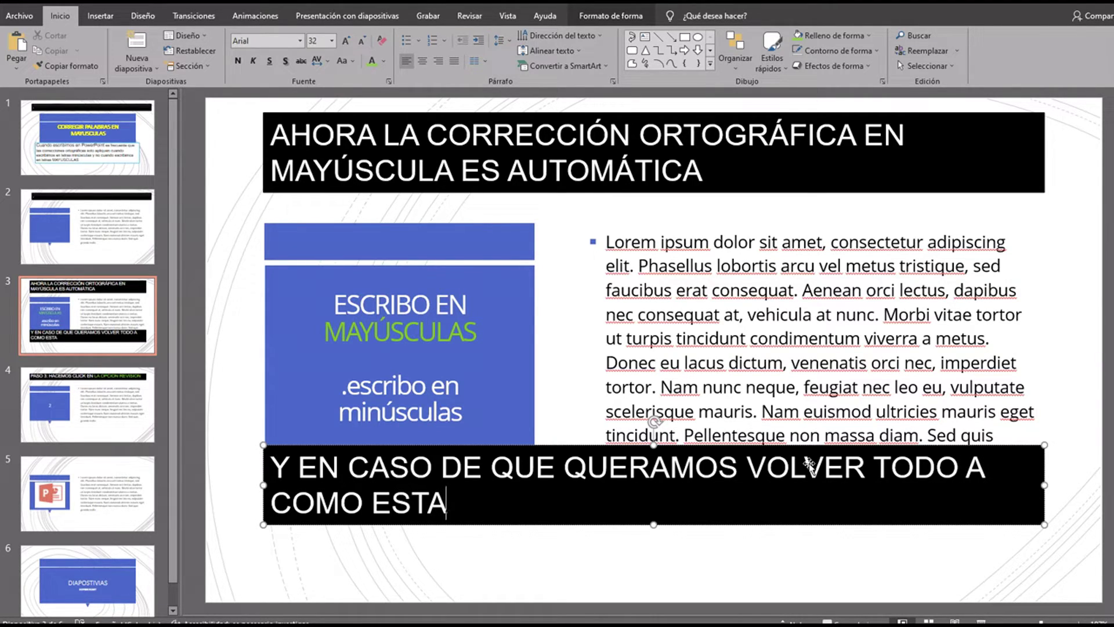
text(BA  )
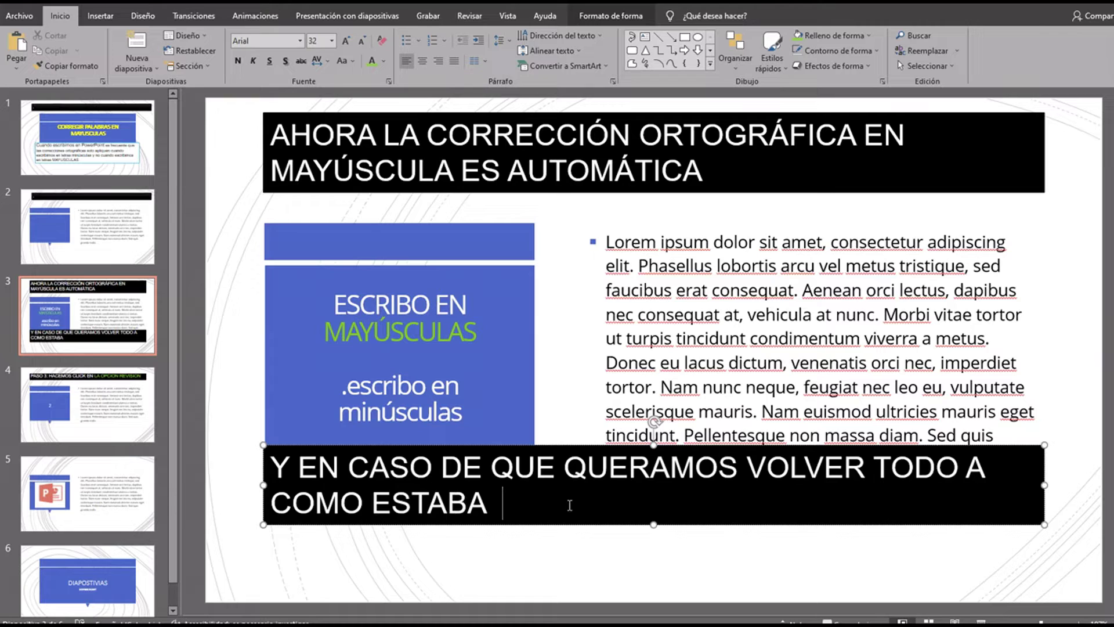
text(ANTES)
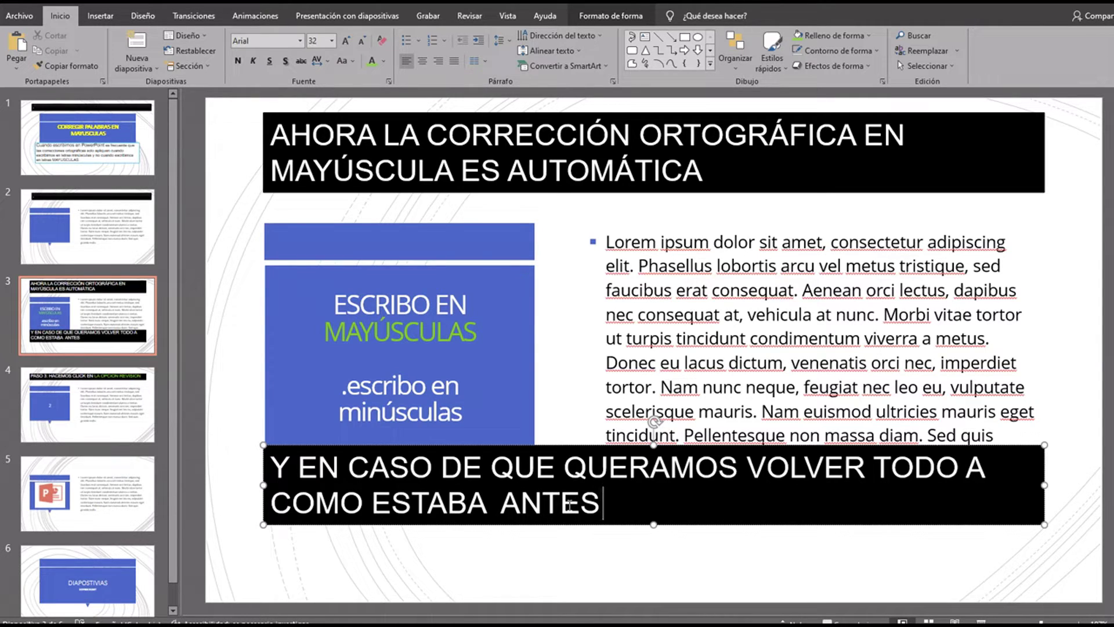
text( SEGUIMOS)
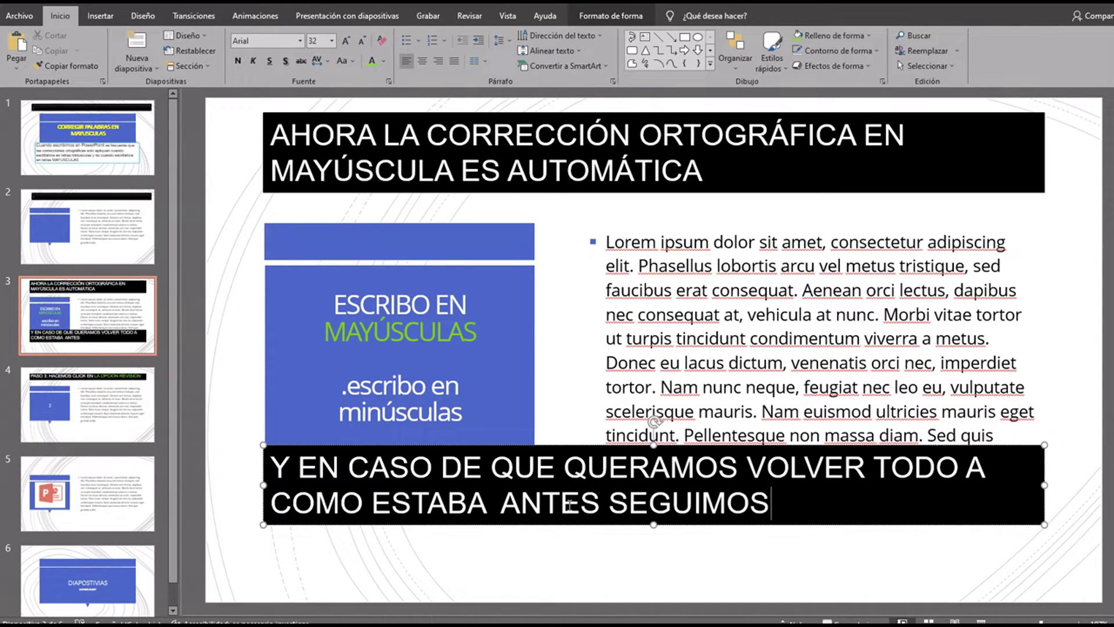
text( LOS MIMSO)
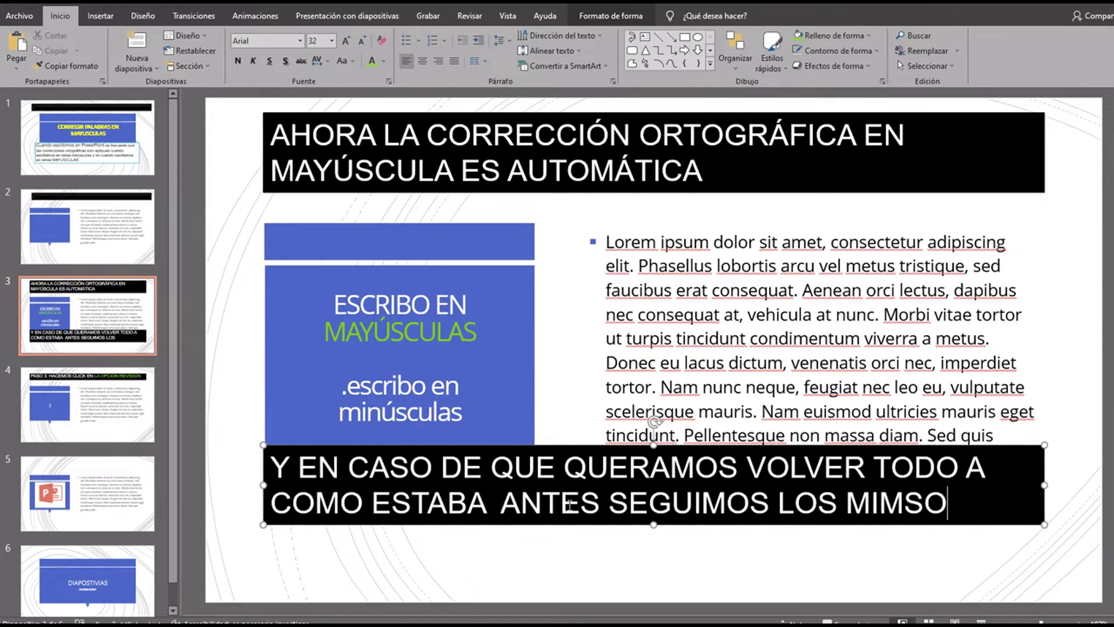
key(BackSpace)
key(BackSpace)
key(BackSpace)
key(BackSpace)
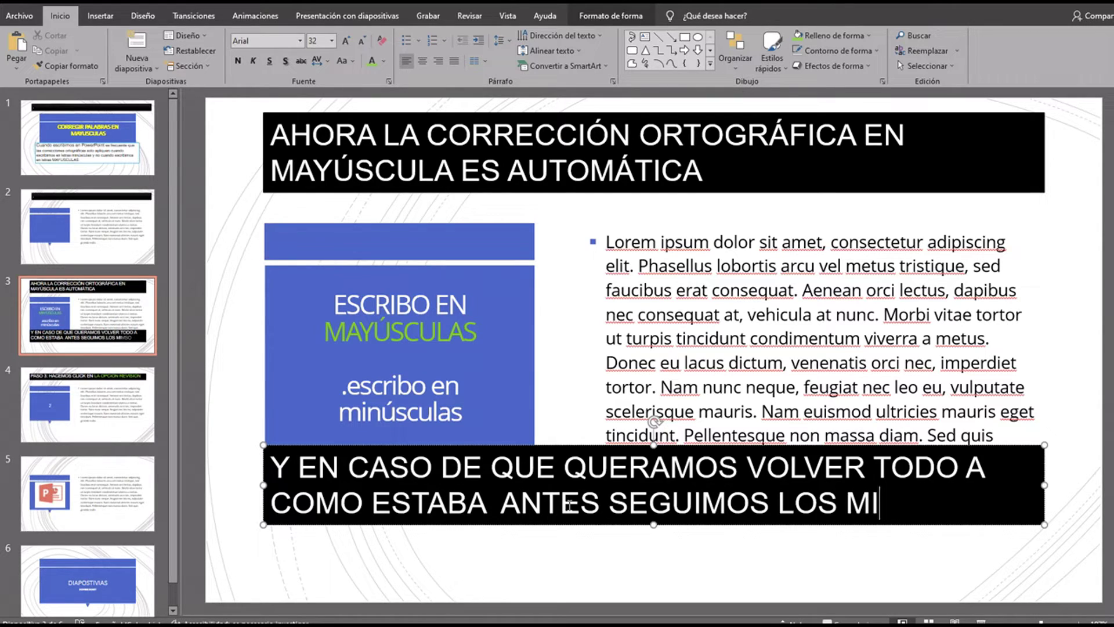
text(SMOS PASOS)
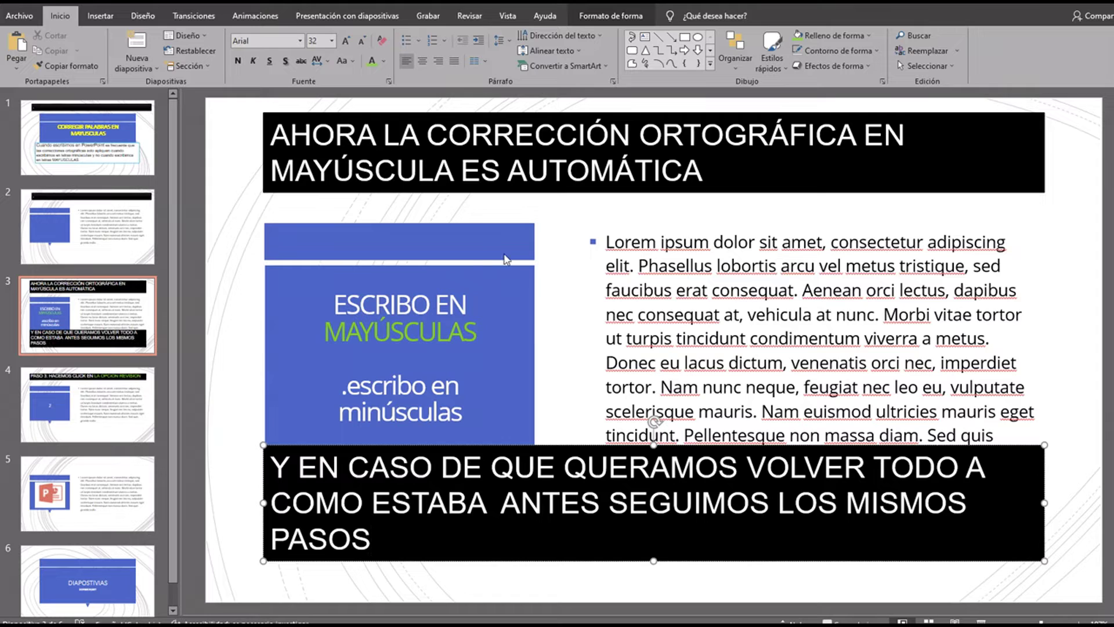
- Re-enable 'Omitir palabras en MAYÚSCULAS' in PowerPoint's Revisión options and apply it with Aceptar
click(621, 338)
click(19, 15)
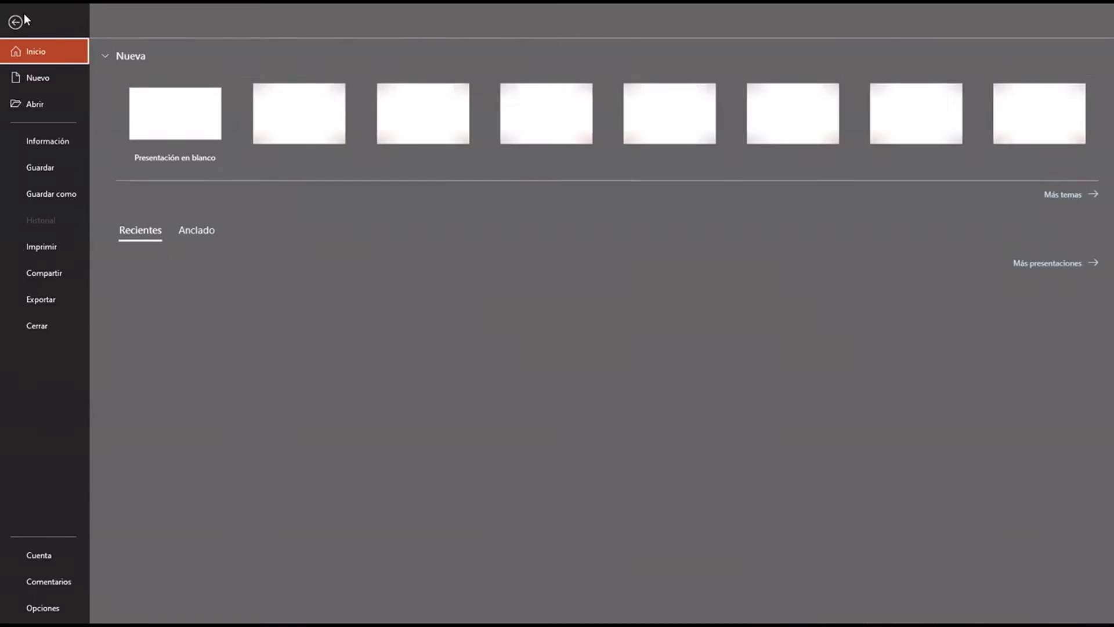
click(43, 608)
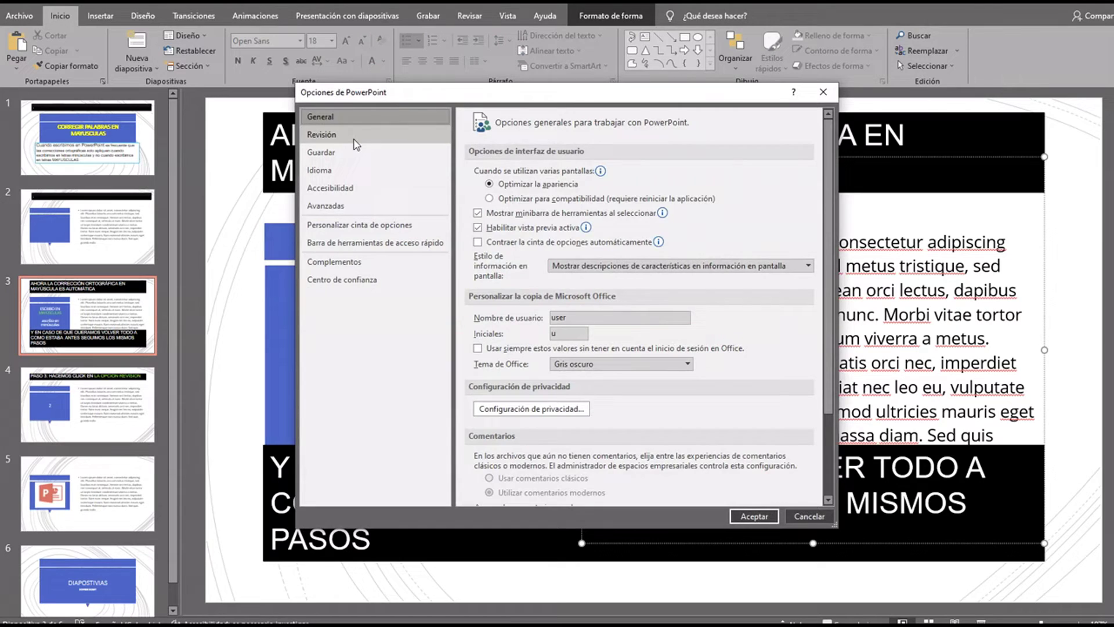
click(322, 134)
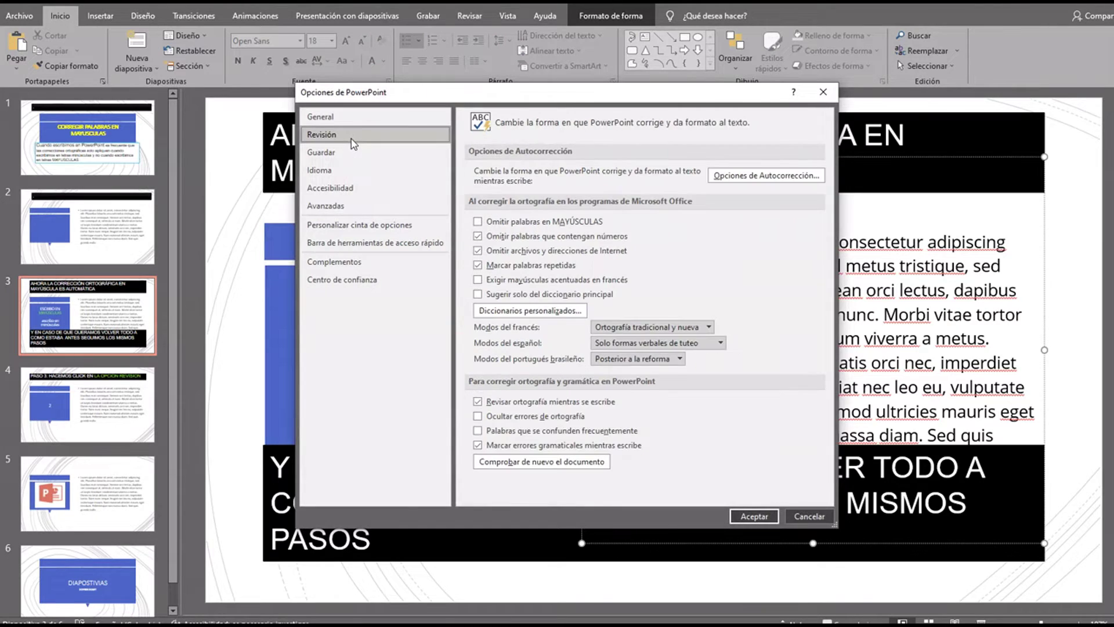
click(478, 222)
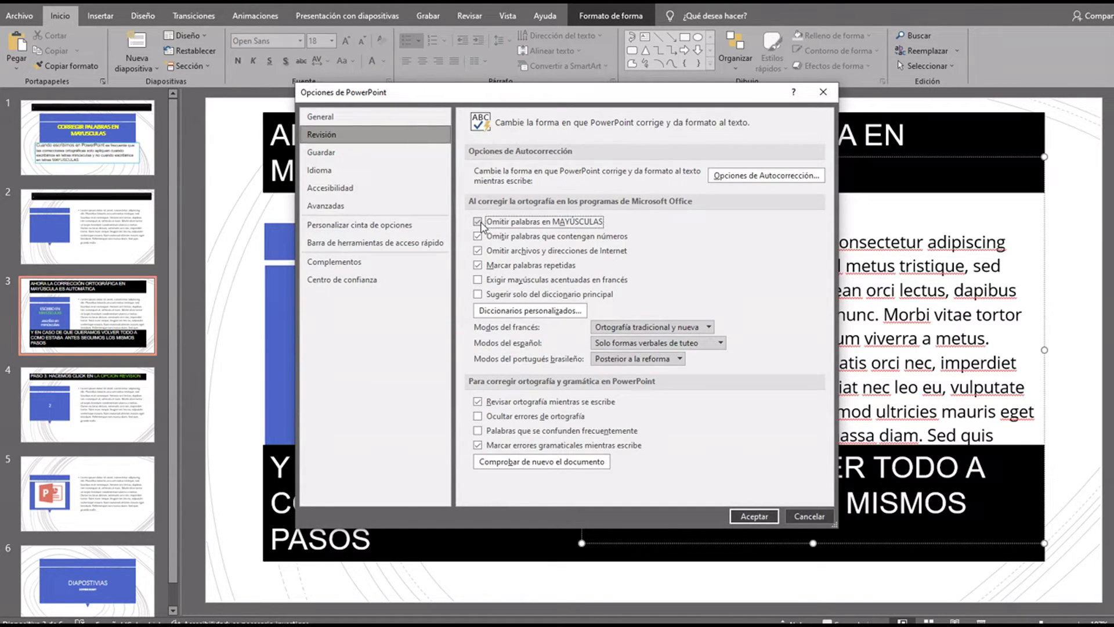
click(758, 518)
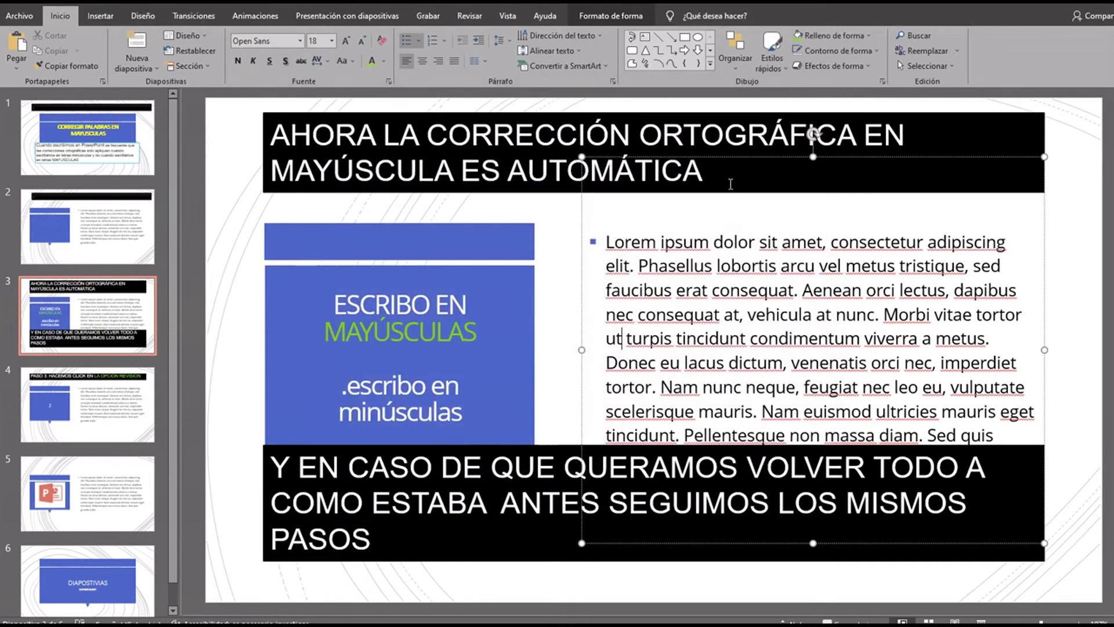
- Change ESTABA to ESTAVA in the bottom caption
click(705, 171)
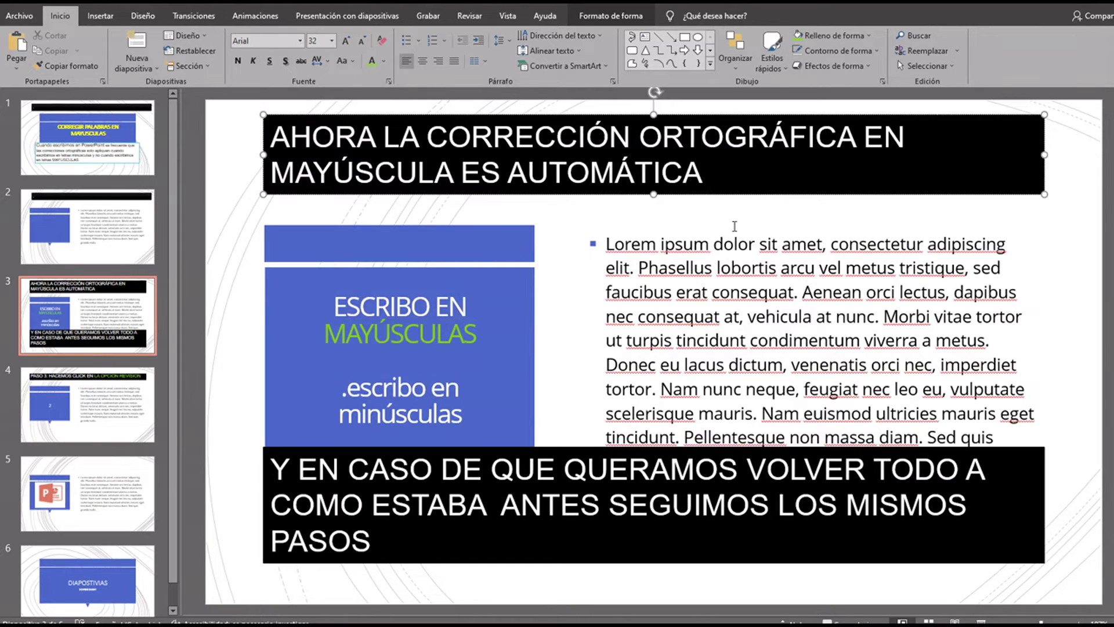
click(467, 506)
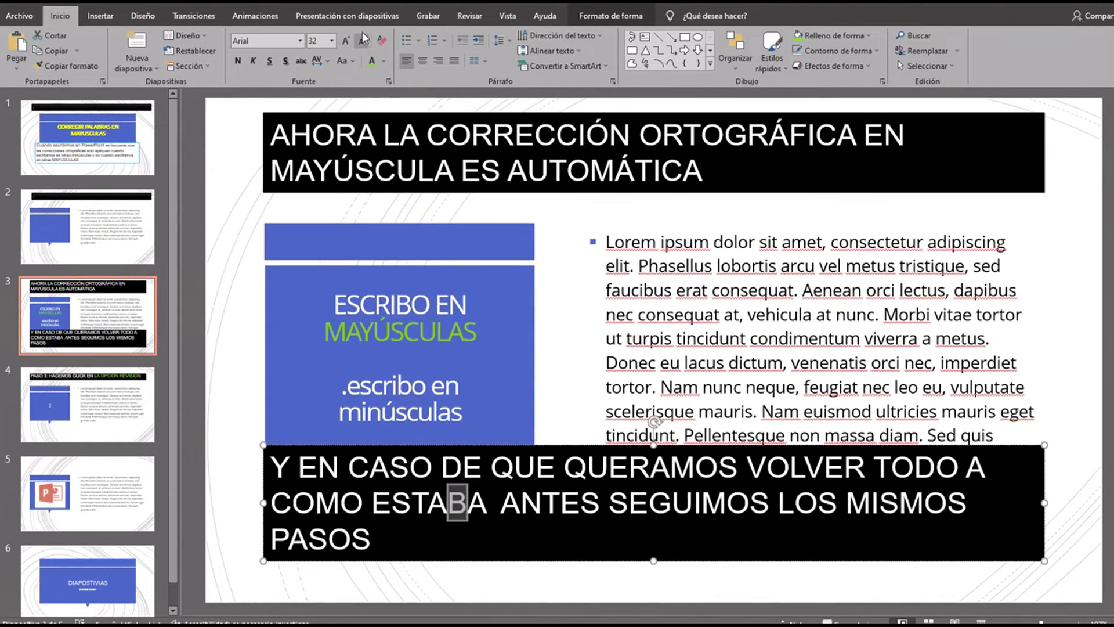
text(V)
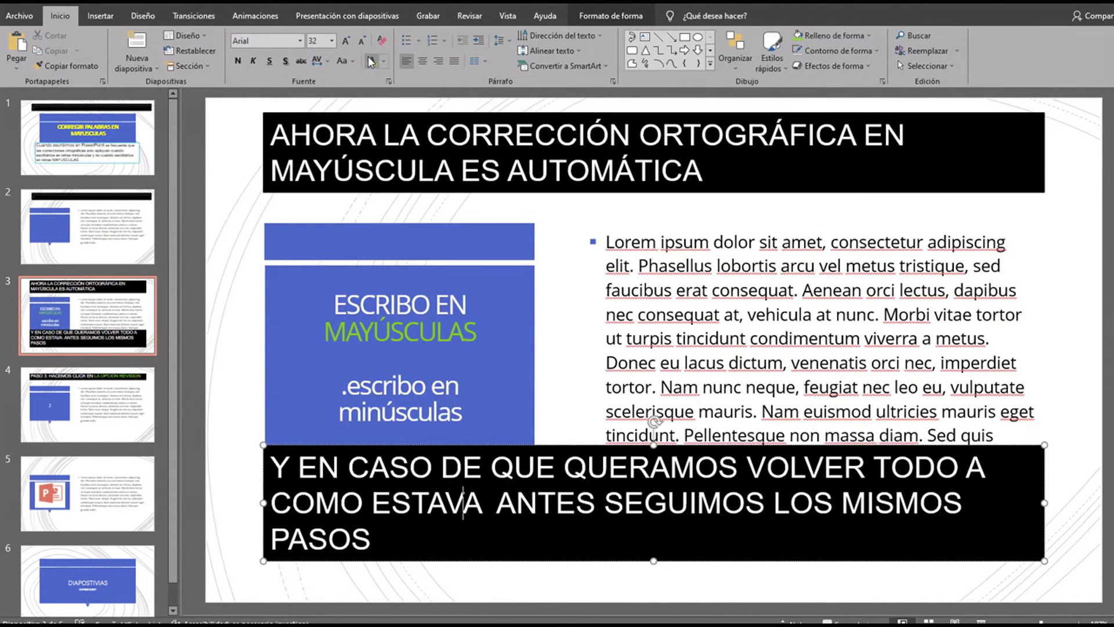
- Add the uppercase test words ESTABA and ESTAZVA after ESTAVA in the caption
click(563, 492)
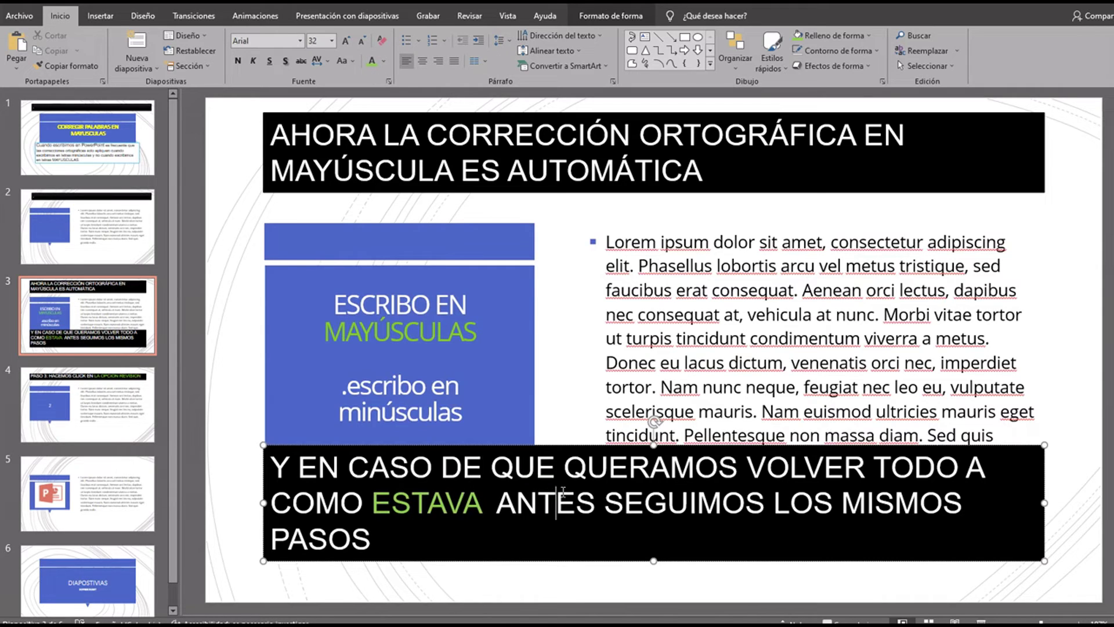
click(491, 511)
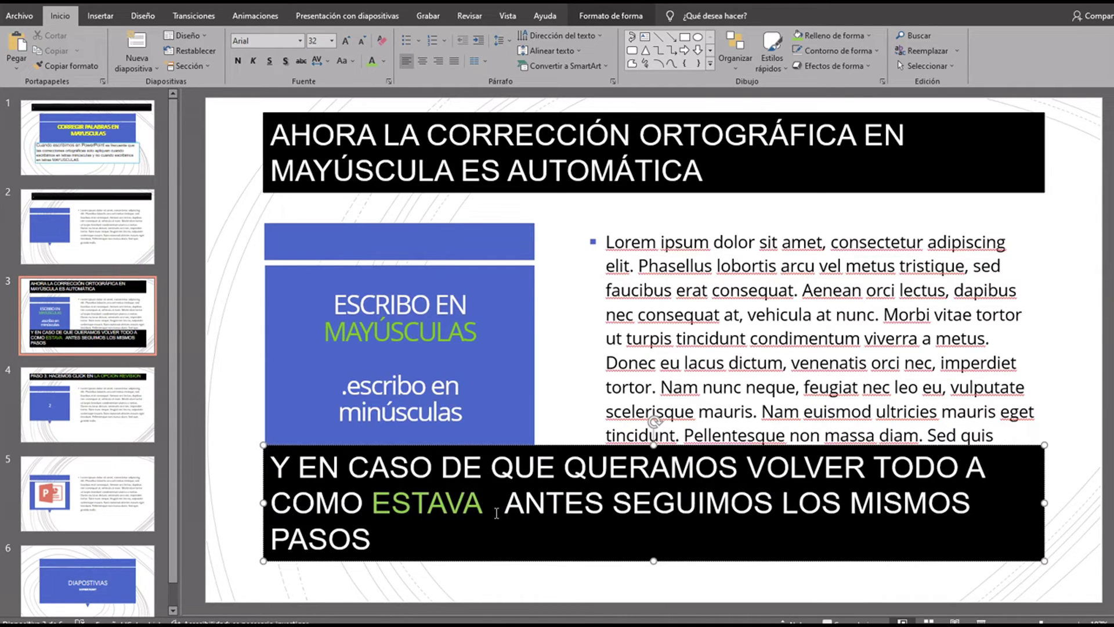
text(FSDF)
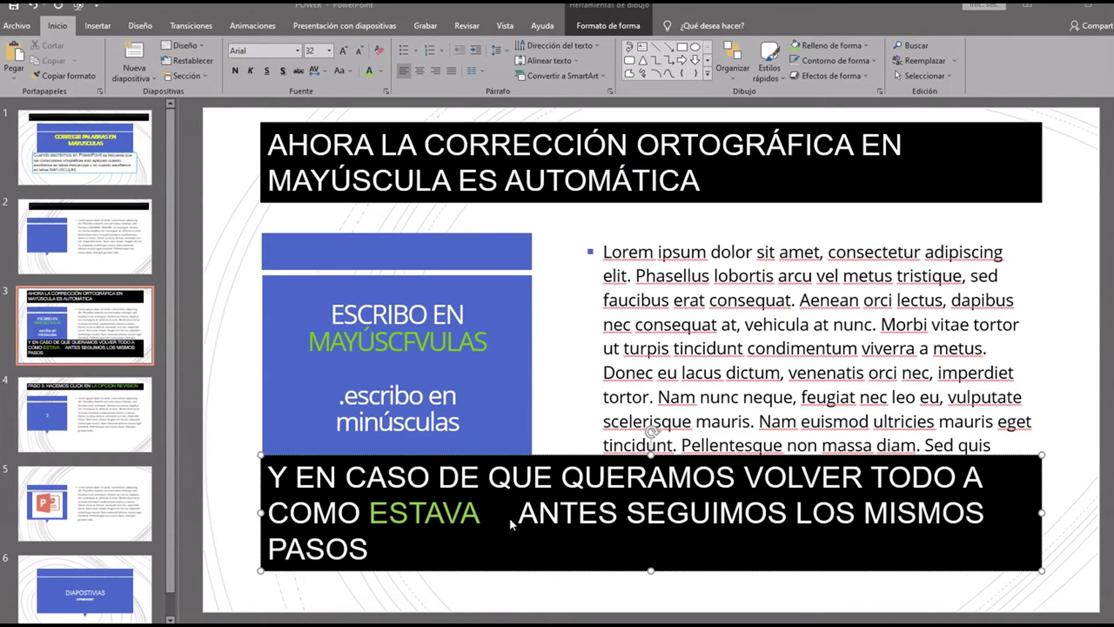
text(ESTA)
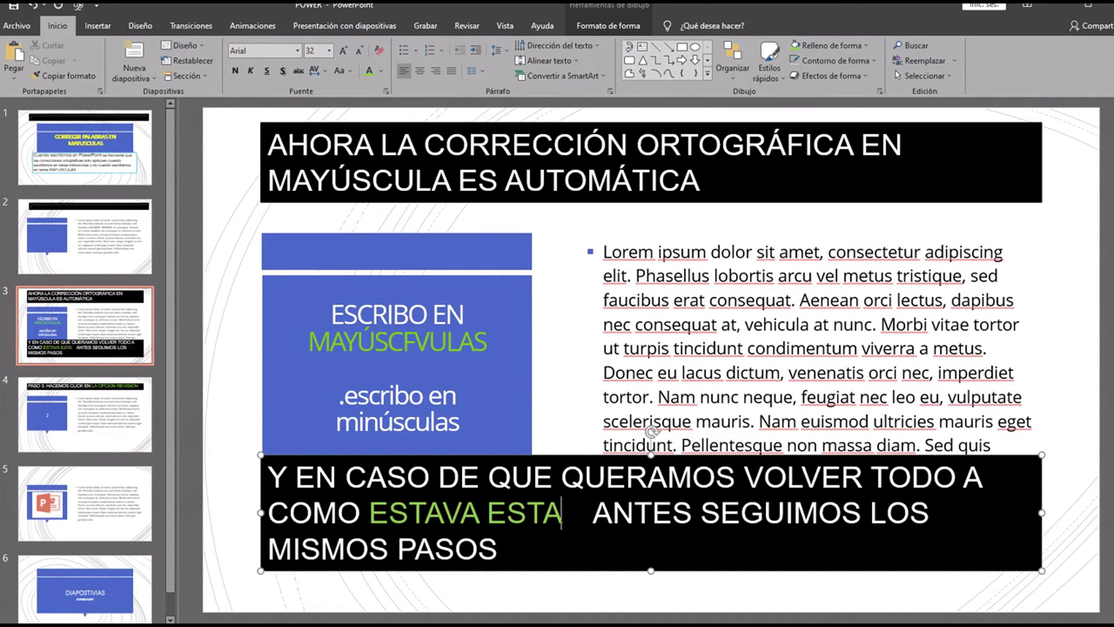
text(BA  ESTA)
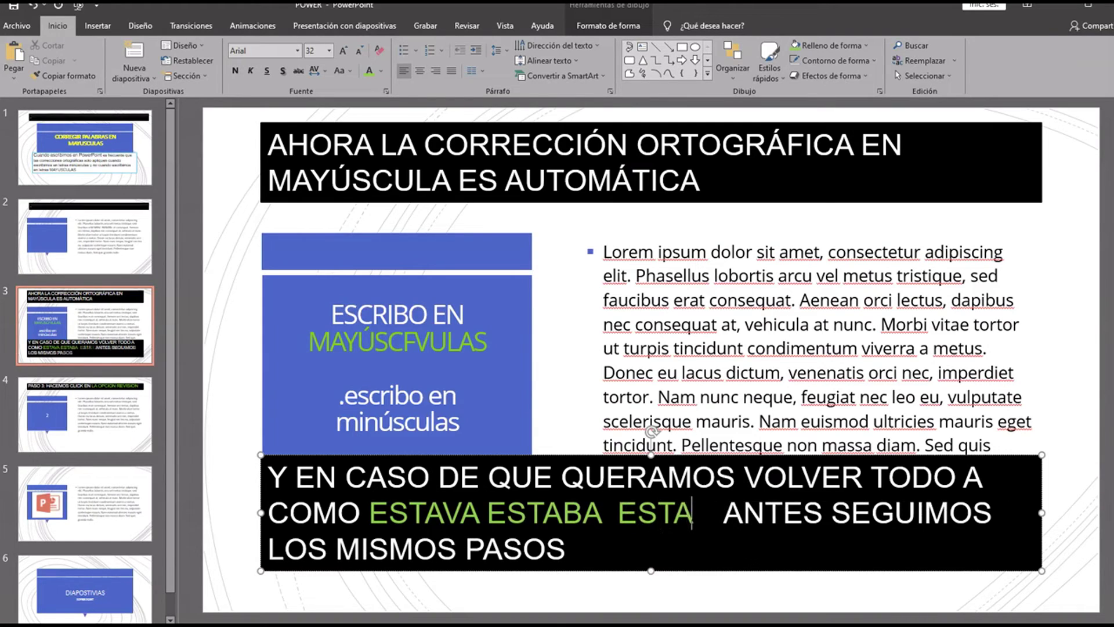
text(ZA)
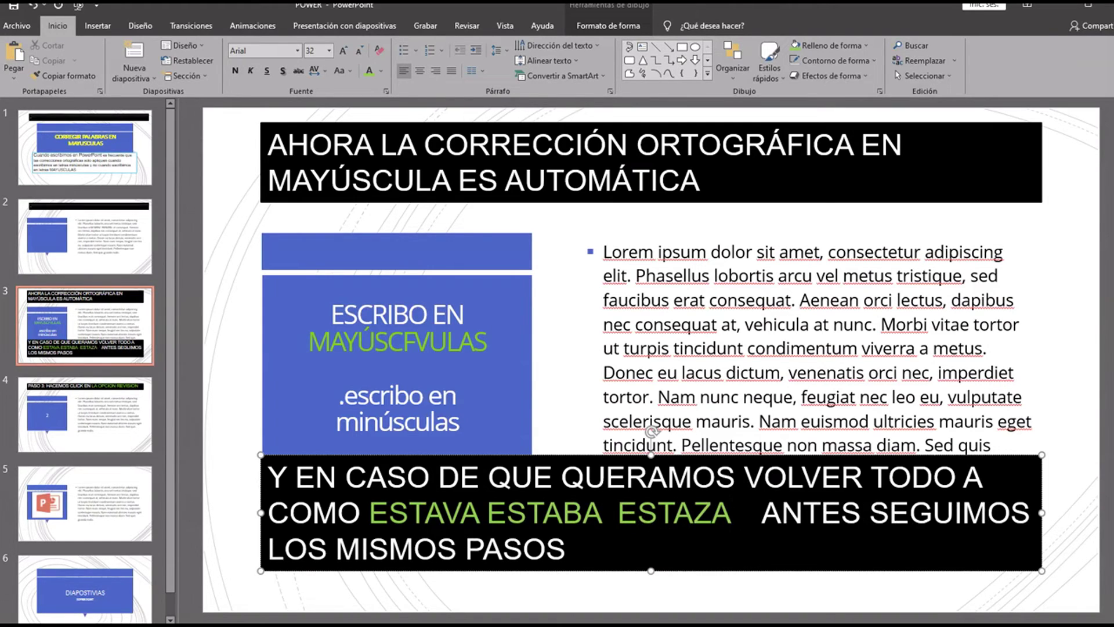
key(BackSpace)
text(VA)
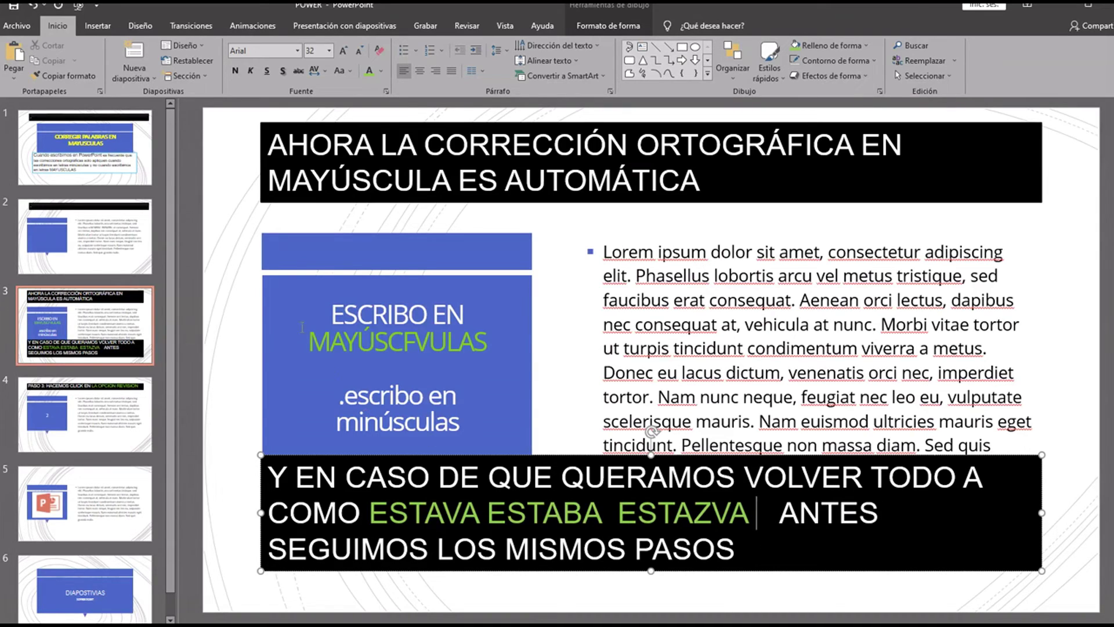
- Prefix the green callout word with MMF, making MMFMAYÚSCFVULAS, with a line break after ESCRIBO EN
click(330, 366)
text(MM)
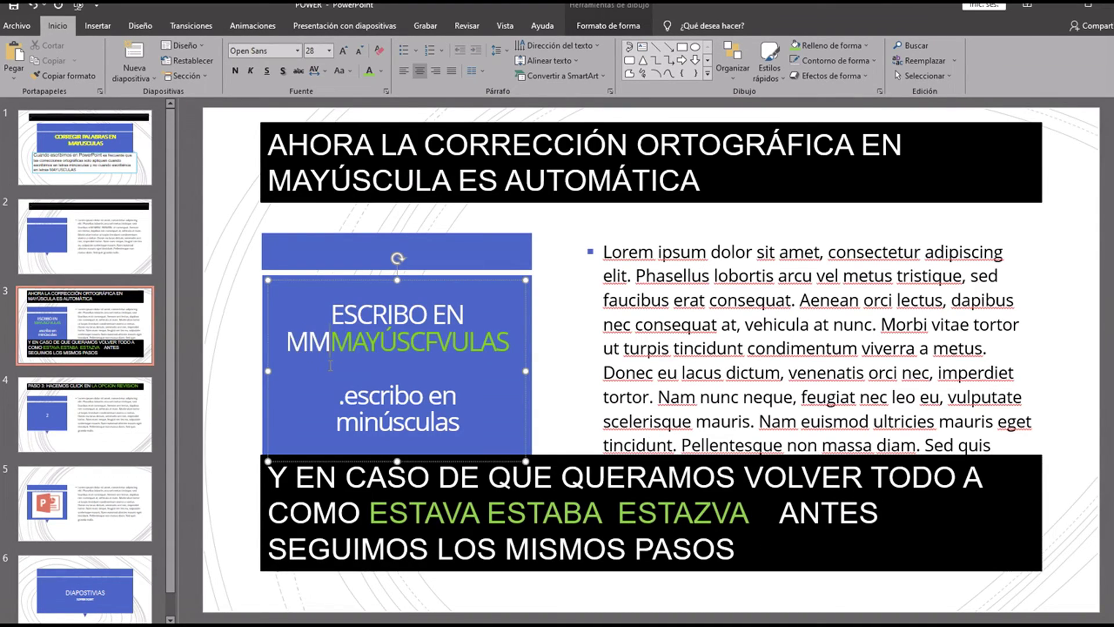
text(F)
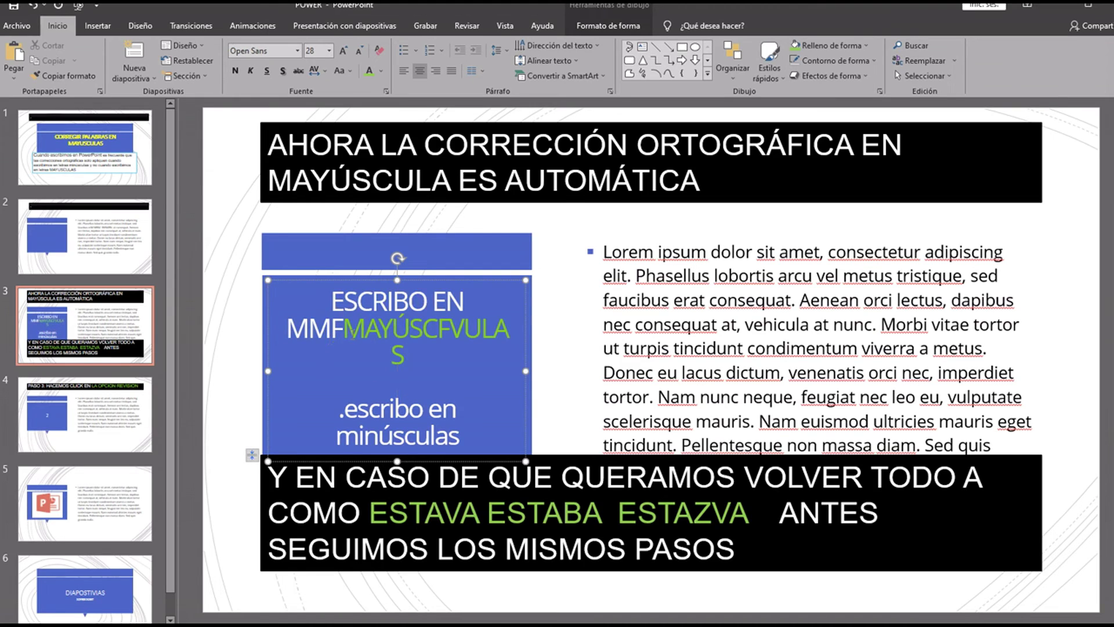
key(Return)
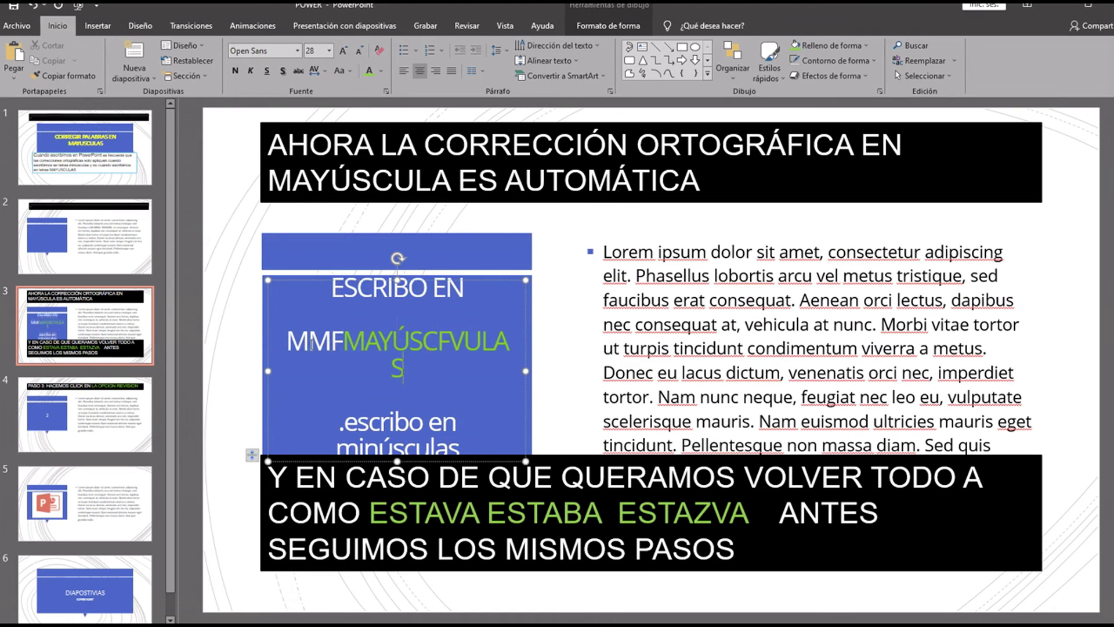
double_click(406, 341)
click(704, 374)
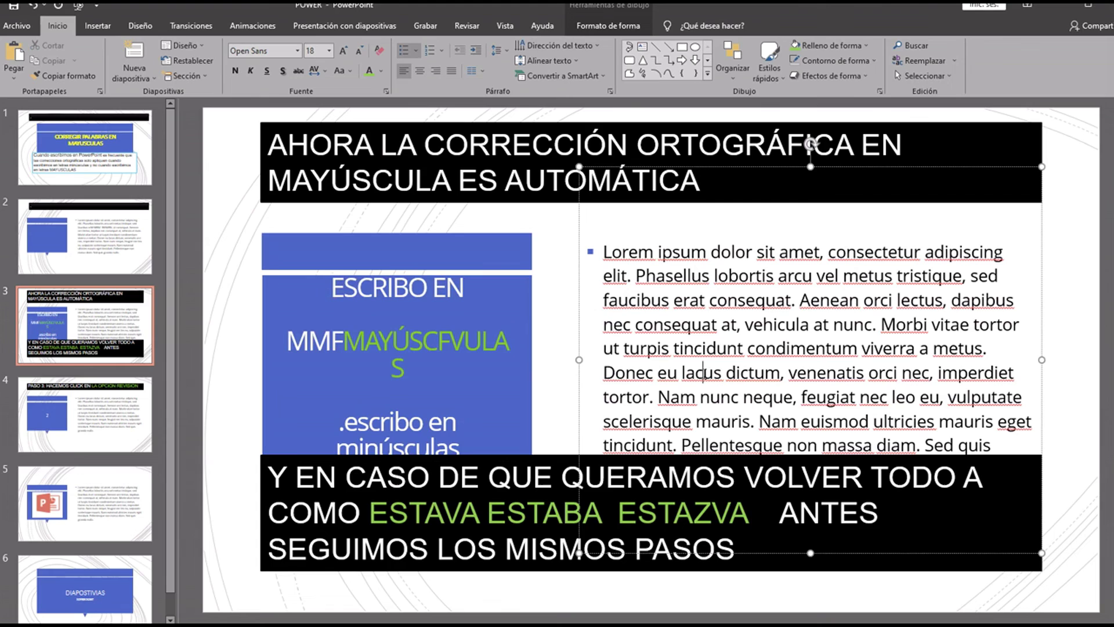
click(588, 586)
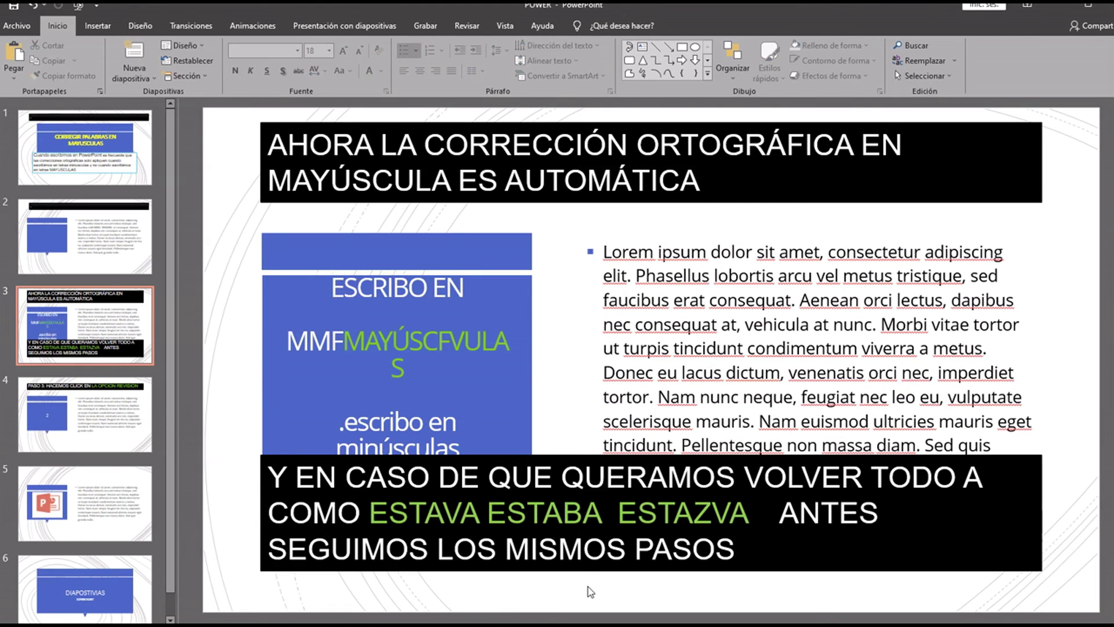